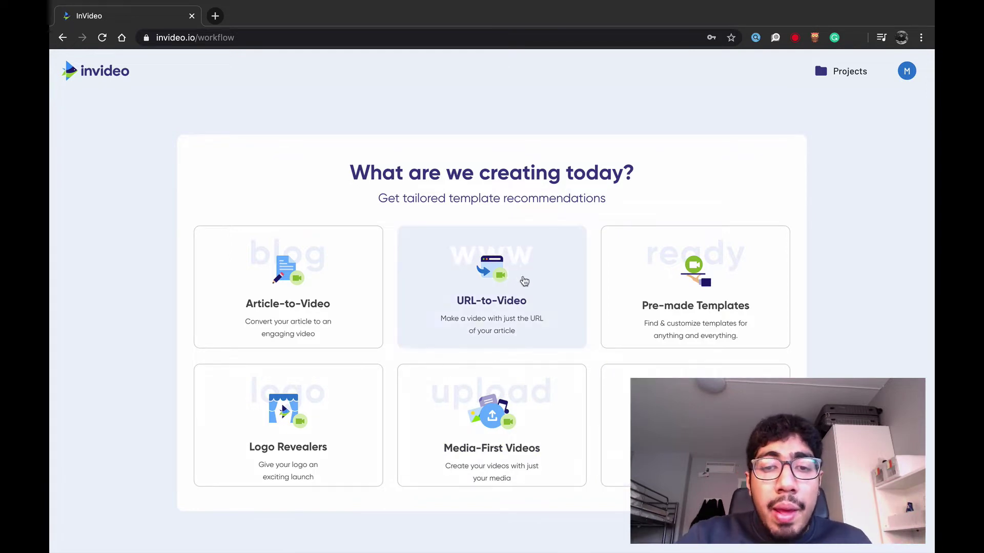
Open the pre-made templates and bring up the Video Tips template from the Videos In Under 10 Min category
{"action": "left_click", "coordinate": [692, 258]}
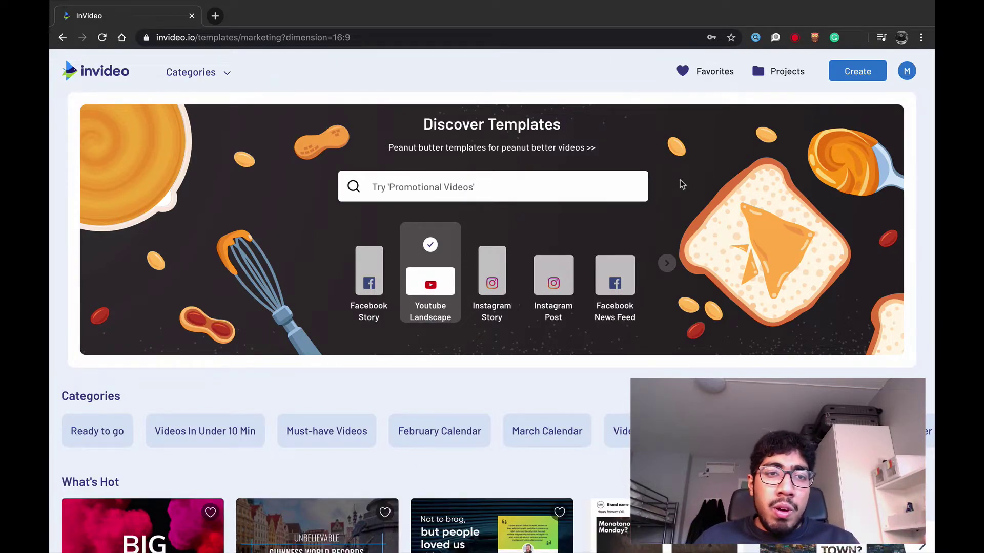
{"action": "scroll", "coordinate": [680, 180], "scroll_direction": "down", "scroll_amount": 4}
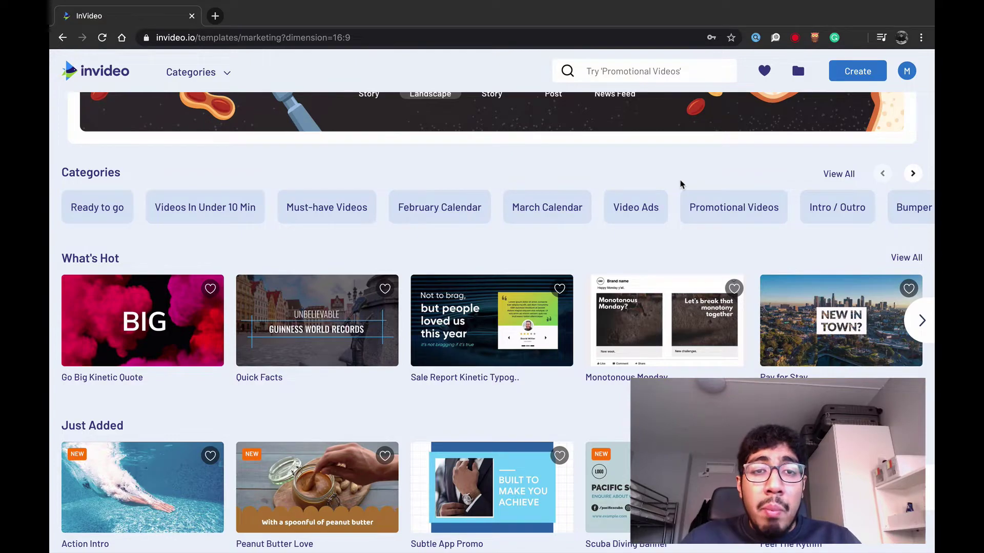
{"action": "scroll", "coordinate": [681, 184], "scroll_direction": "down", "scroll_amount": 13}
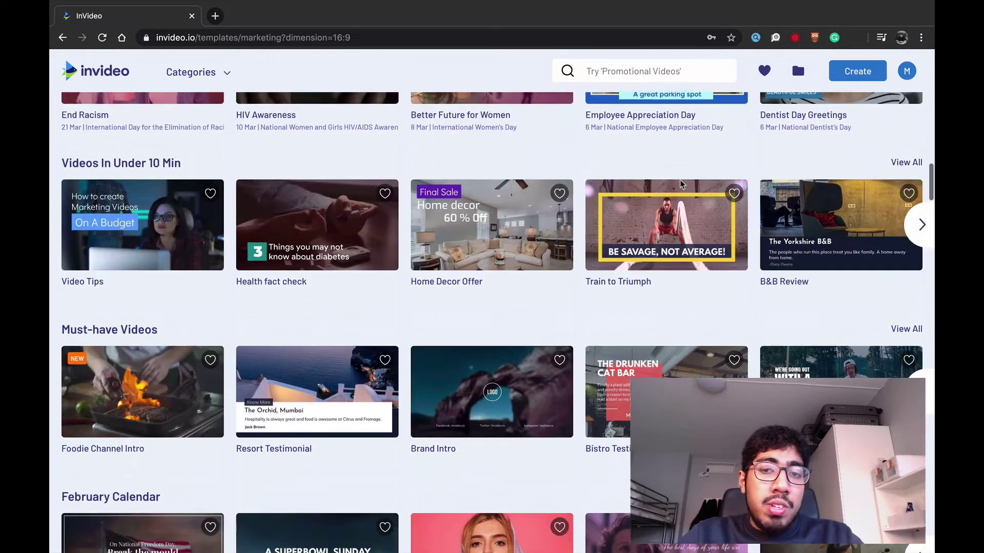
{"action": "scroll", "coordinate": [681, 183], "scroll_direction": "down", "scroll_amount": 9}
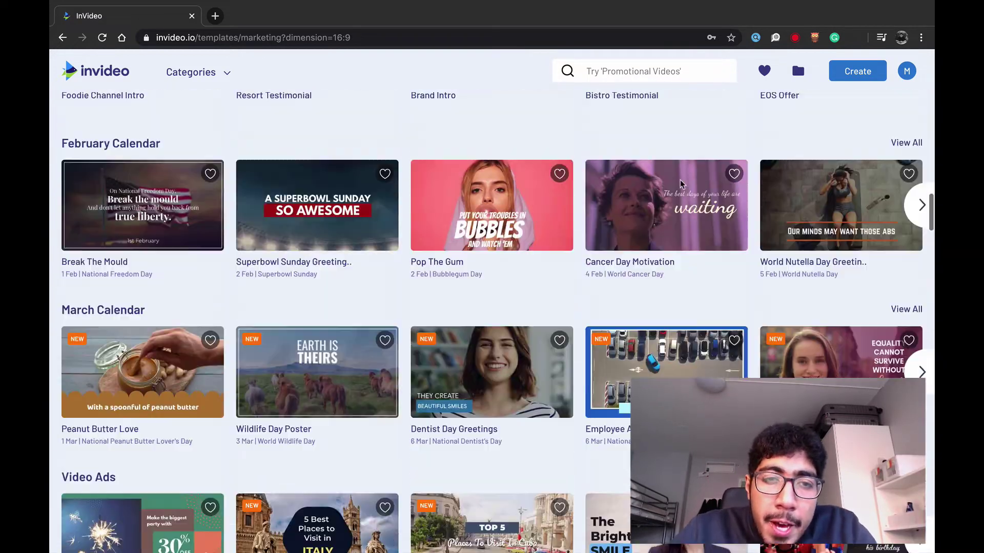
{"action": "scroll", "coordinate": [681, 184], "scroll_direction": "down", "scroll_amount": 4}
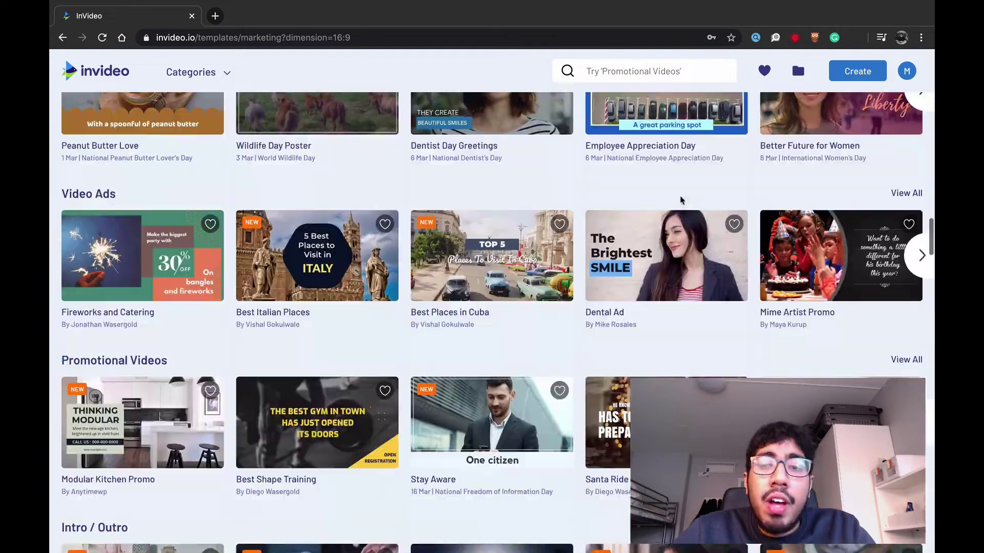
{"action": "scroll", "coordinate": [682, 200], "scroll_direction": "down", "scroll_amount": 20}
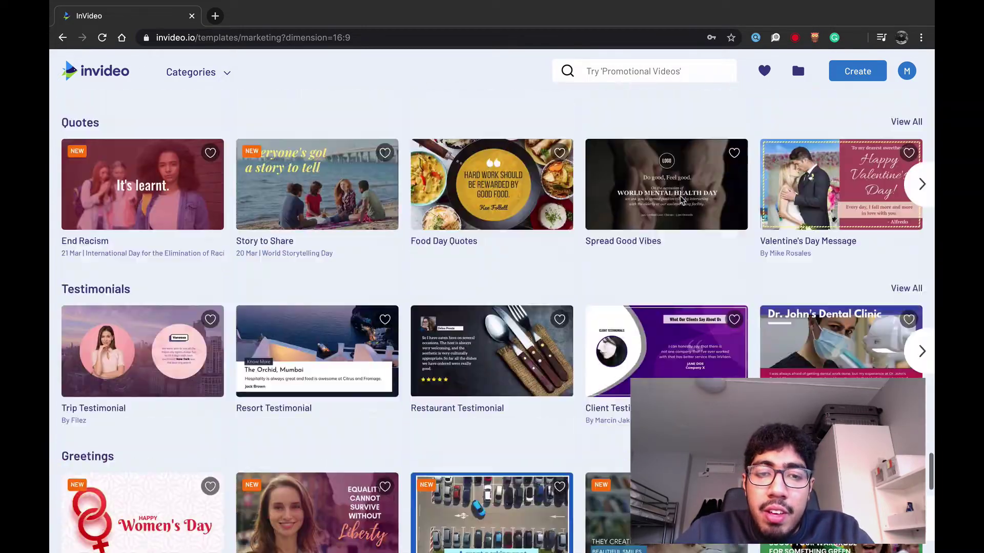
{"action": "scroll", "coordinate": [681, 199], "scroll_direction": "up", "scroll_amount": 20}
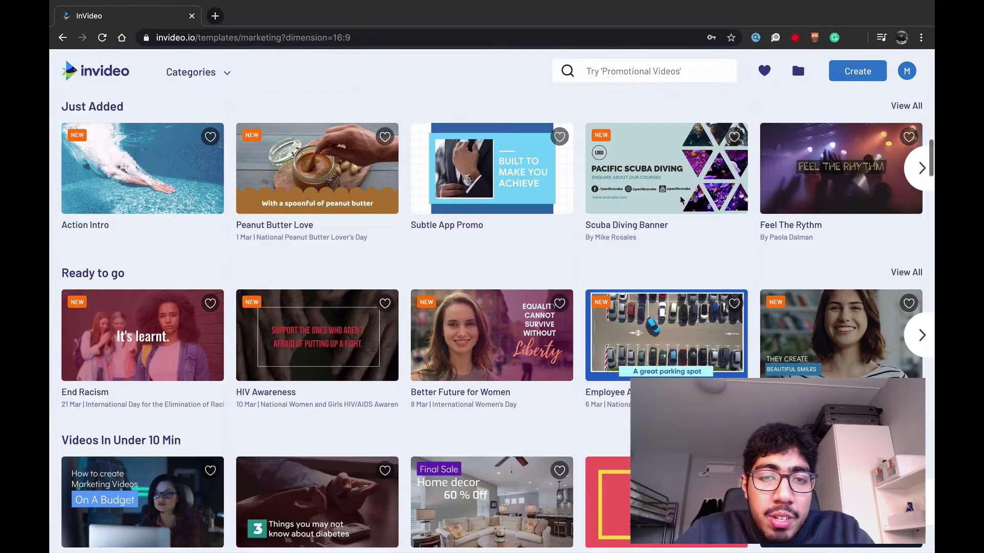
{"action": "scroll", "coordinate": [674, 211], "scroll_direction": "down", "scroll_amount": 1}
{"action": "scroll", "coordinate": [675, 211], "scroll_direction": "down", "scroll_amount": 3}
{"action": "scroll", "coordinate": [639, 277], "scroll_direction": "up", "scroll_amount": 1}
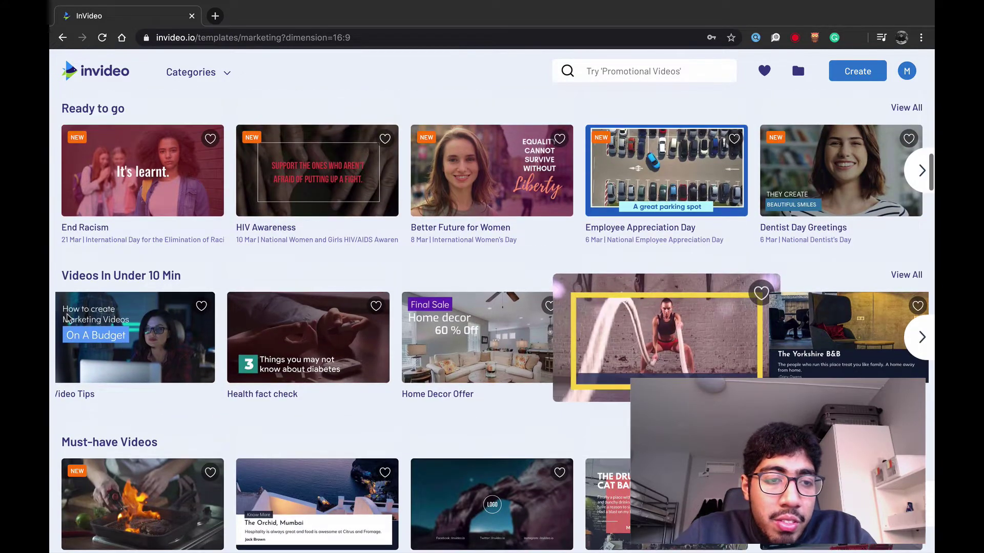
{"action": "mouse_move", "coordinate": [136, 336]}
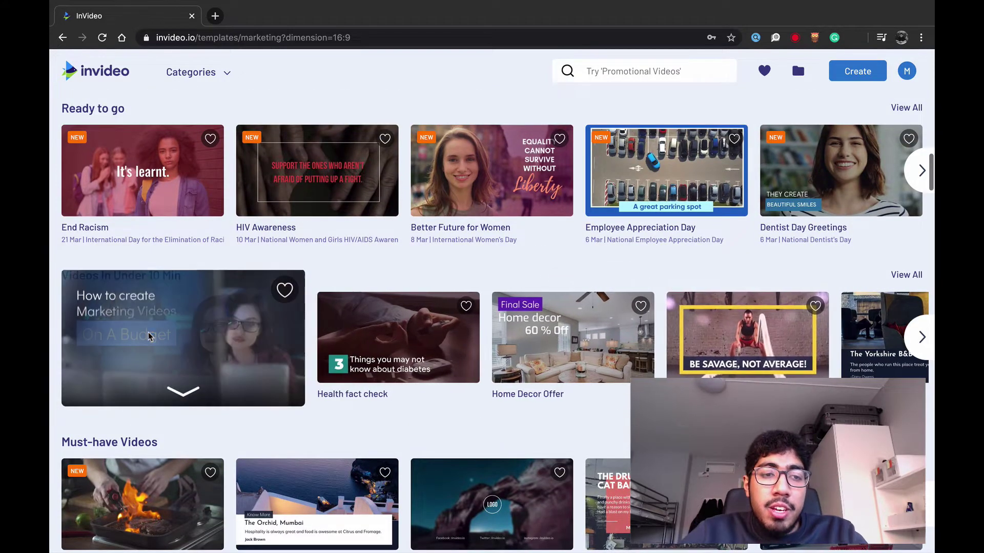
{"action": "left_click", "coordinate": [162, 344]}
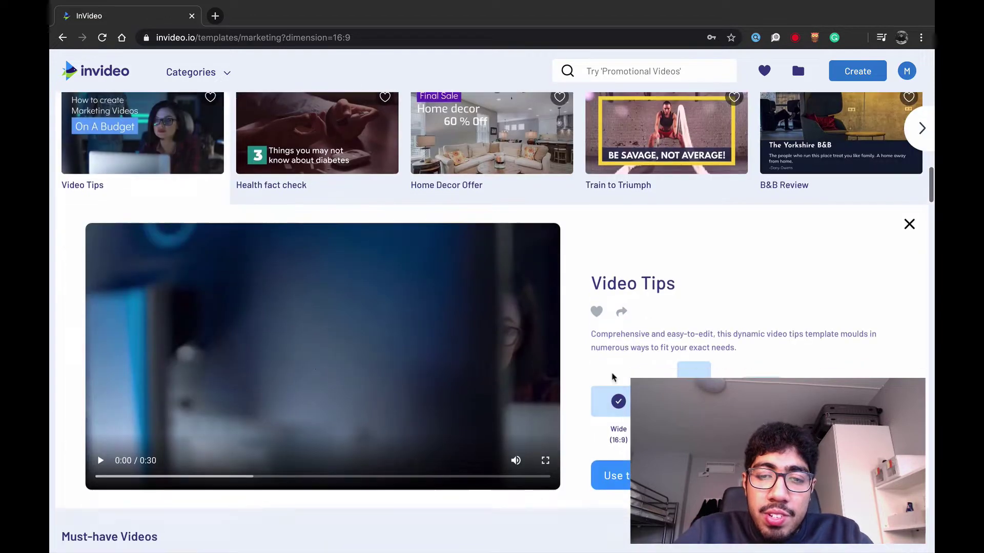
Preview the Video Tips template in vertical and square formats, and use it in the Wide (16:9) format
{"action": "scroll", "coordinate": [634, 334], "scroll_direction": "down", "scroll_amount": 1}
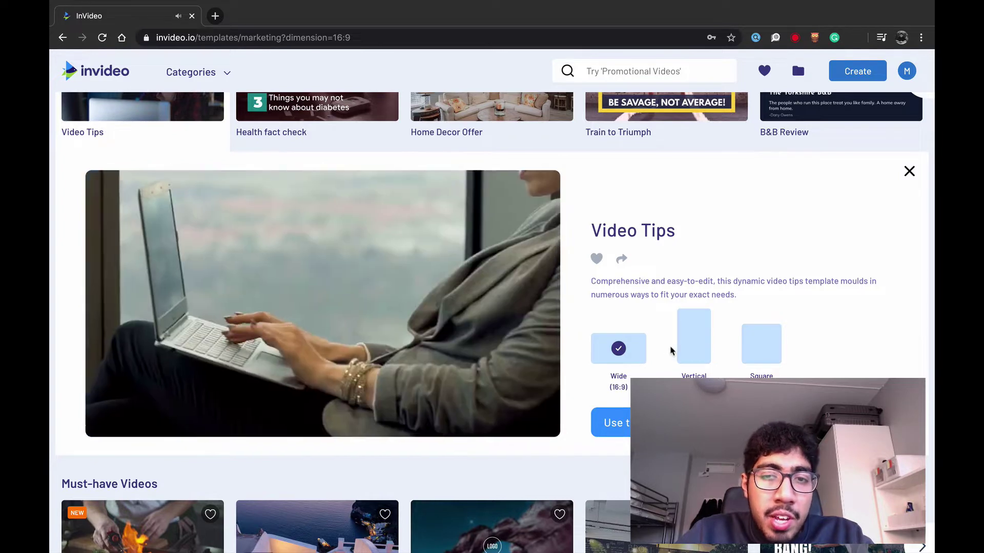
{"action": "left_click", "coordinate": [703, 351]}
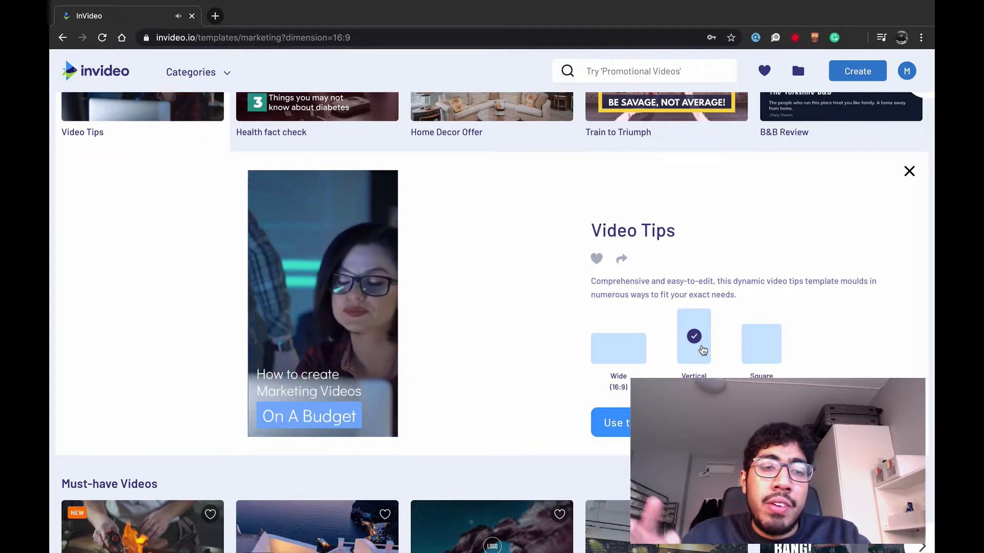
{"action": "left_click", "coordinate": [759, 348]}
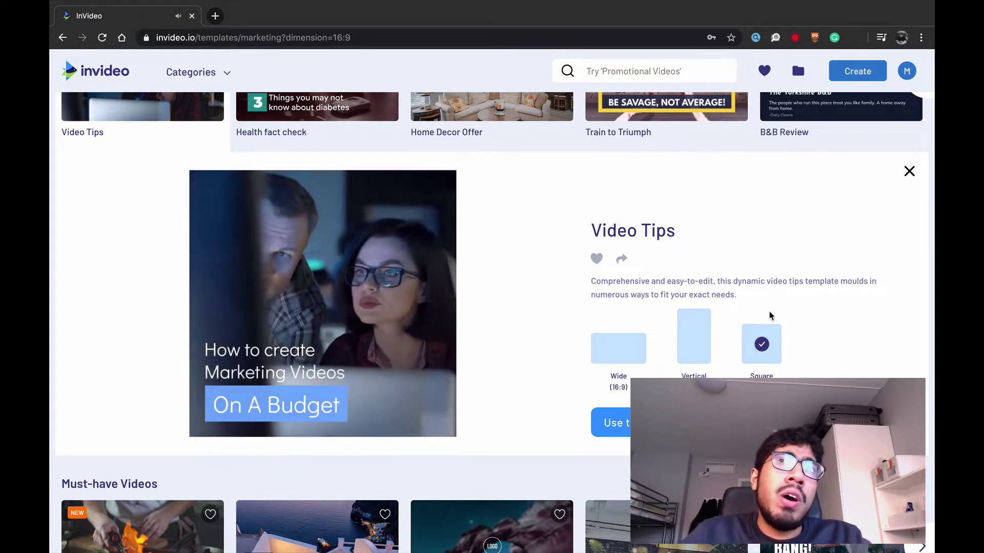
{"action": "left_click", "coordinate": [639, 346]}
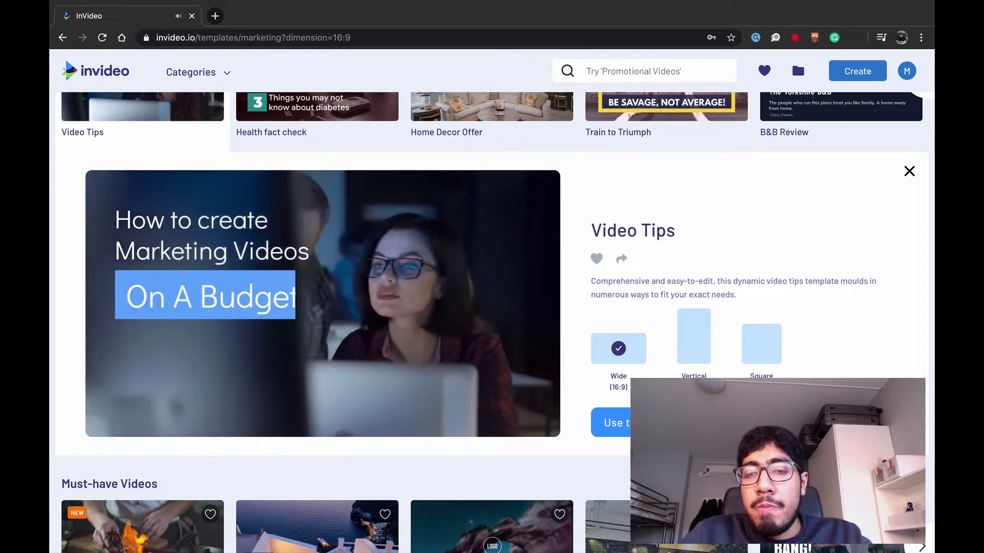
{"action": "left_click", "coordinate": [661, 423]}
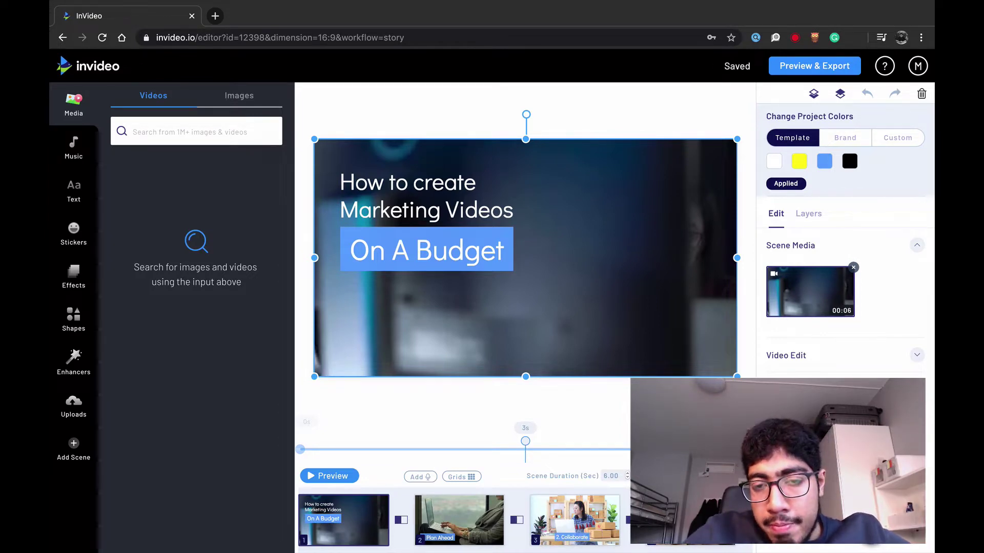
{"action": "left_click", "coordinate": [422, 186]}
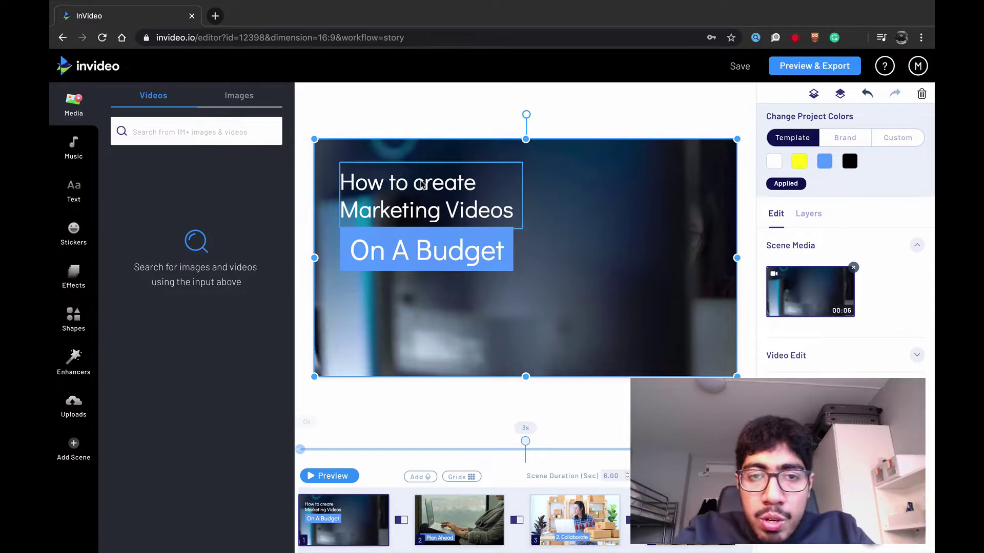
{"action": "left_click", "coordinate": [422, 186]}
{"action": "left_click", "coordinate": [554, 222]}
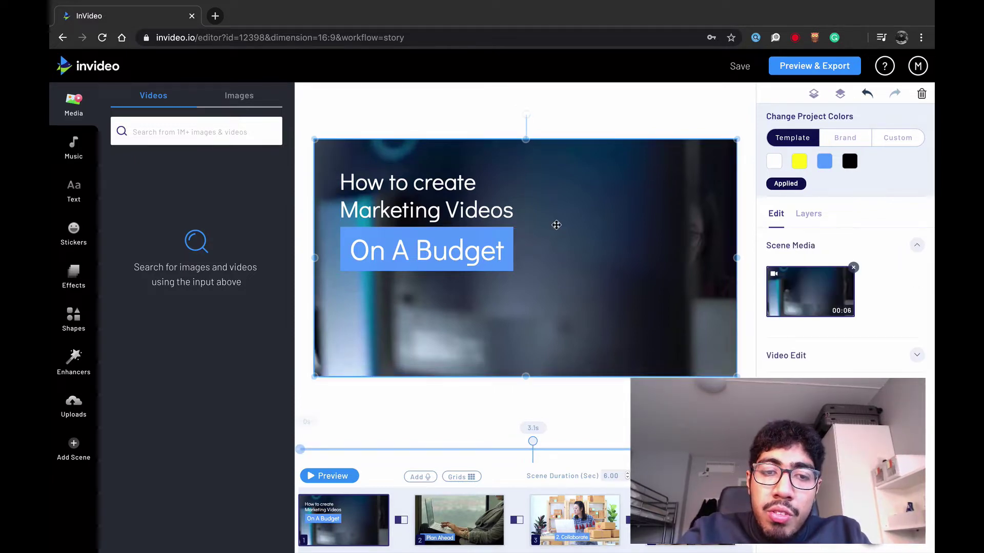
{"action": "left_click", "coordinate": [497, 128]}
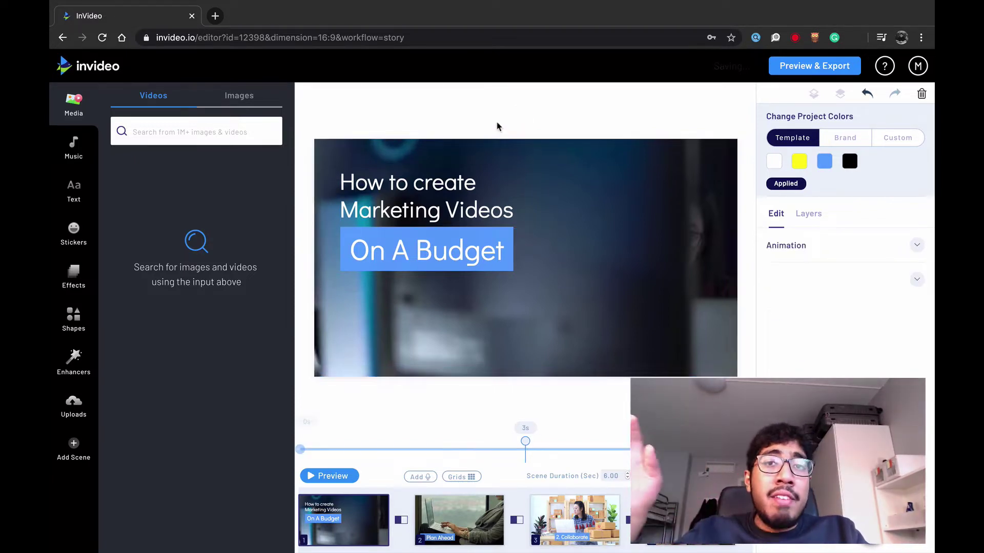
Try to replace the "How to create Marketing Videos" heading in the first scene with "Benefits of eating"
{"action": "left_click", "coordinate": [458, 166]}
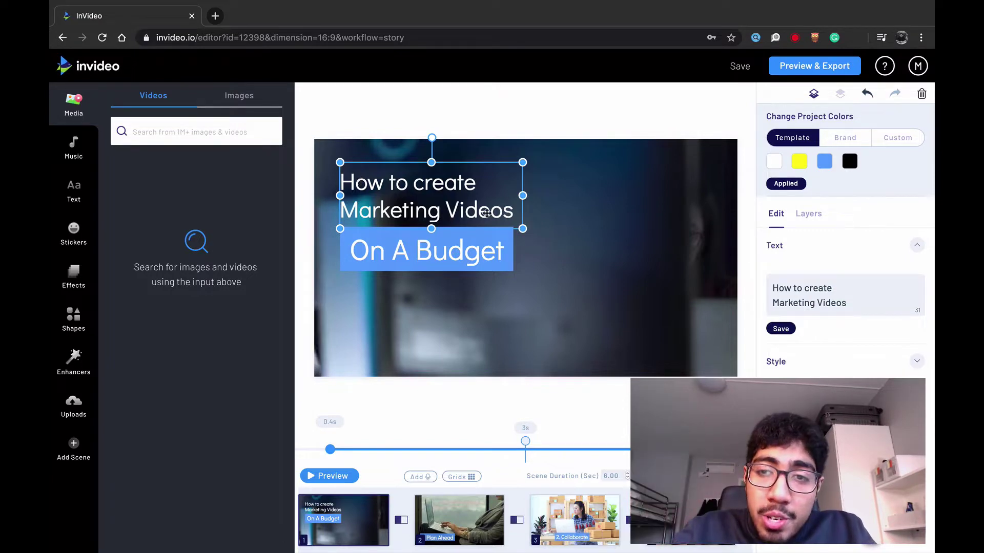
{"action": "triple_click", "coordinate": [839, 299]}
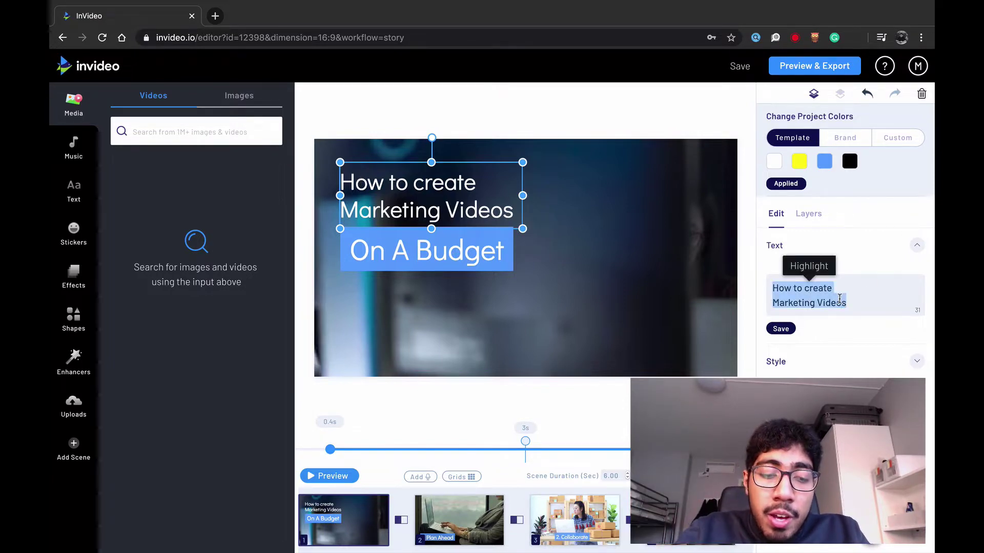
{"action": "type", "text": "benefit"}
{"action": "key", "text": "ctrl+a"}
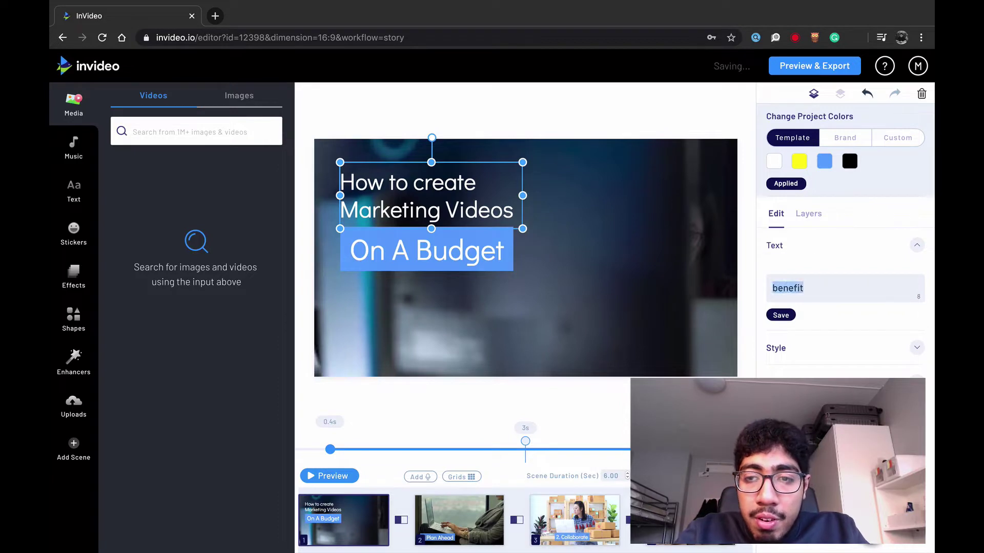
{"action": "type", "text": "Benefits of eating"}
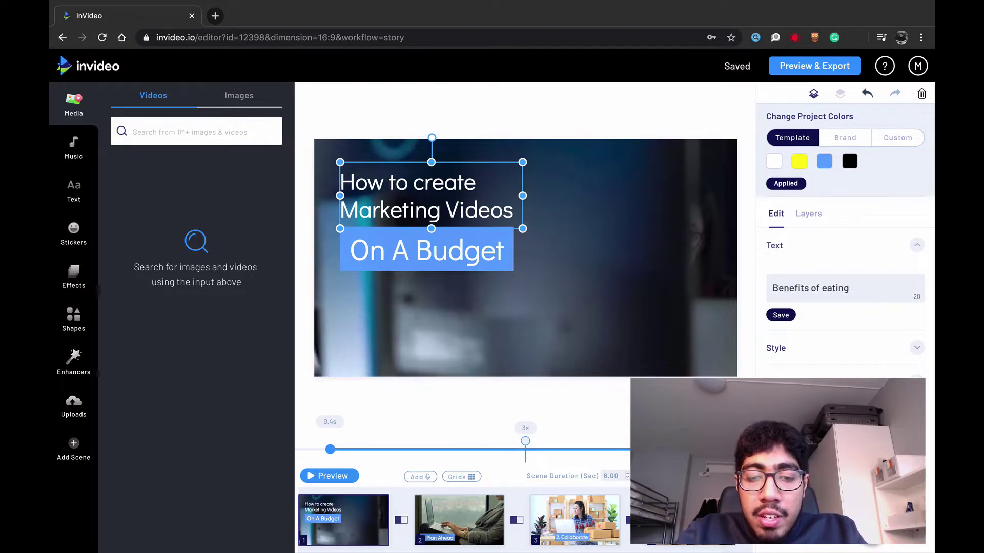
{"action": "left_click", "coordinate": [451, 251]}
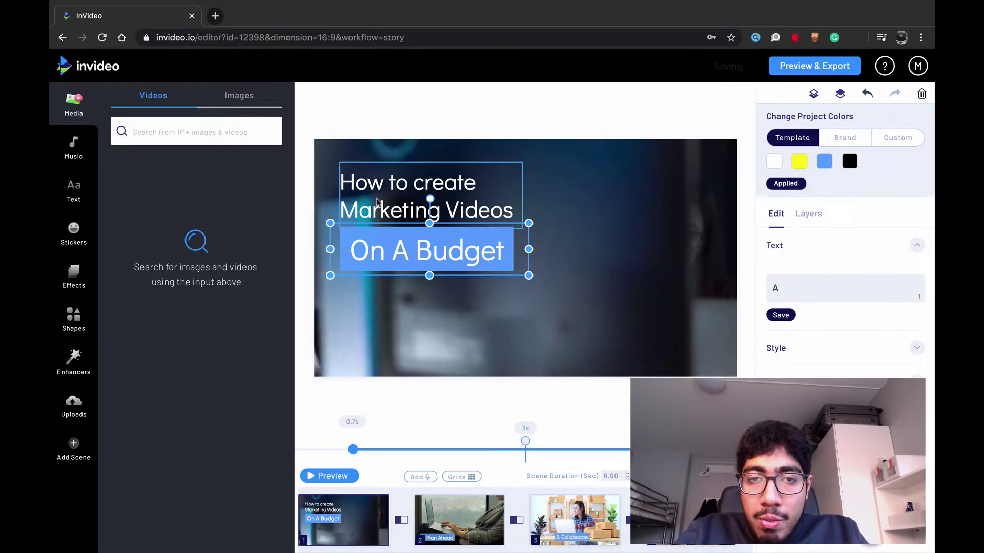
Change the first scene's "How to create Marketing Videos" heading to read "Benefits of eating"
{"action": "left_click", "coordinate": [410, 200]}
{"action": "key", "text": "ctrl+a"}
{"action": "left_click", "coordinate": [834, 296]}
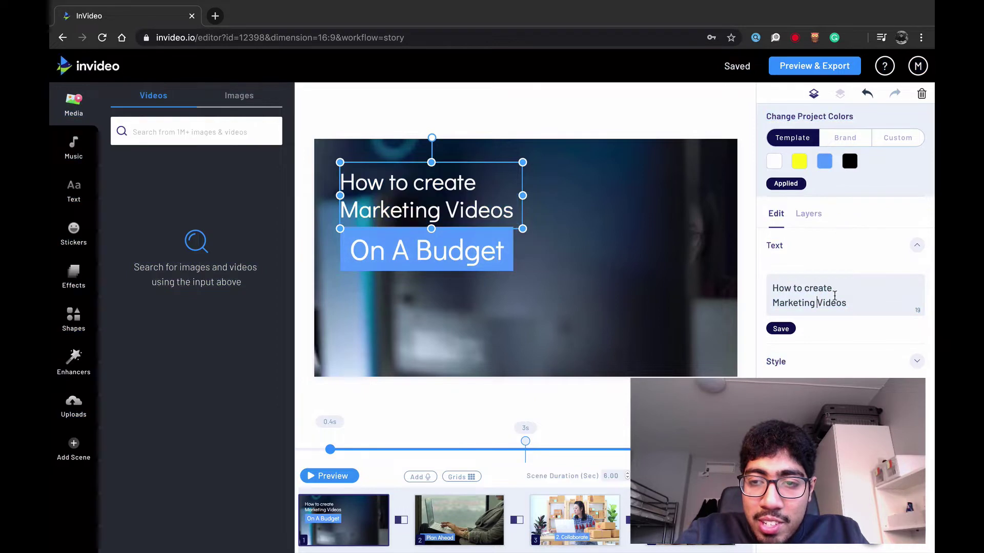
{"action": "key", "text": "ctrl+a"}
{"action": "type", "text": "B"}
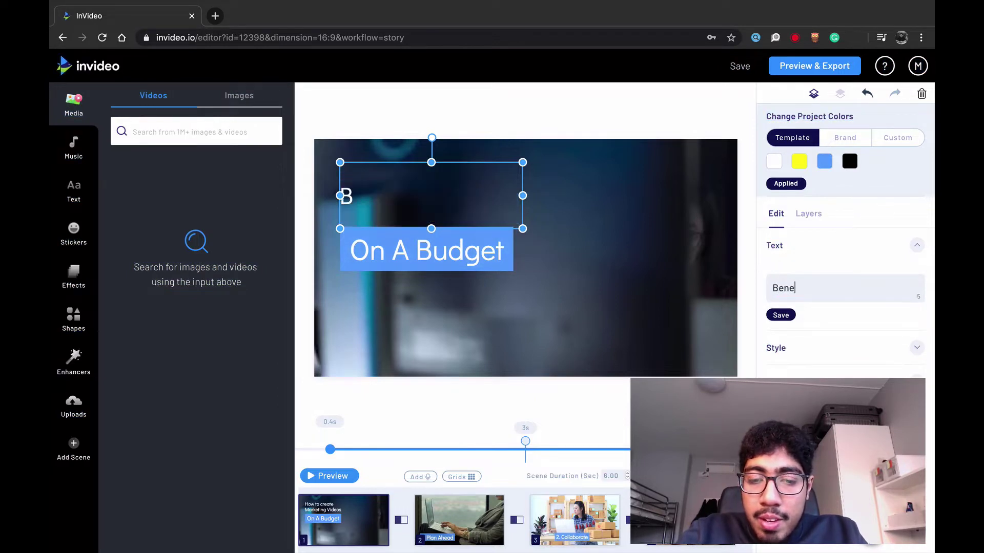
{"action": "type", "text": "enefits "}
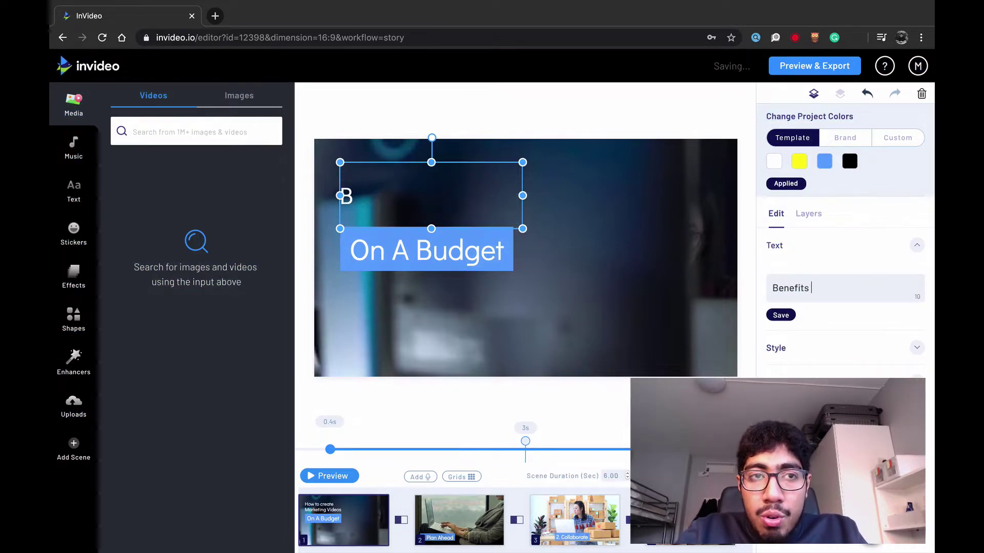
{"action": "type", "text": "fp"}
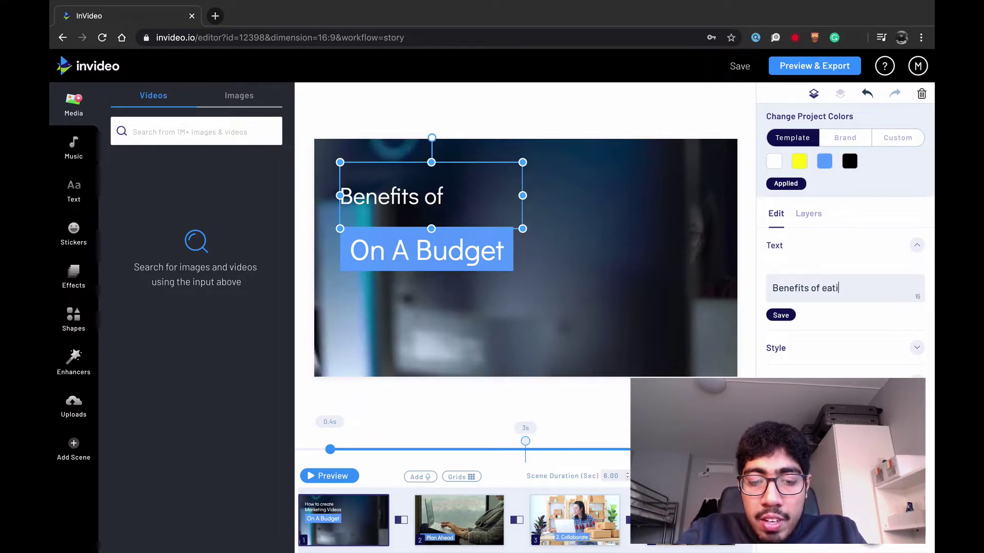
Replace the "On A Budget" text in the first scene with "Apples"
{"action": "left_click", "coordinate": [509, 250]}
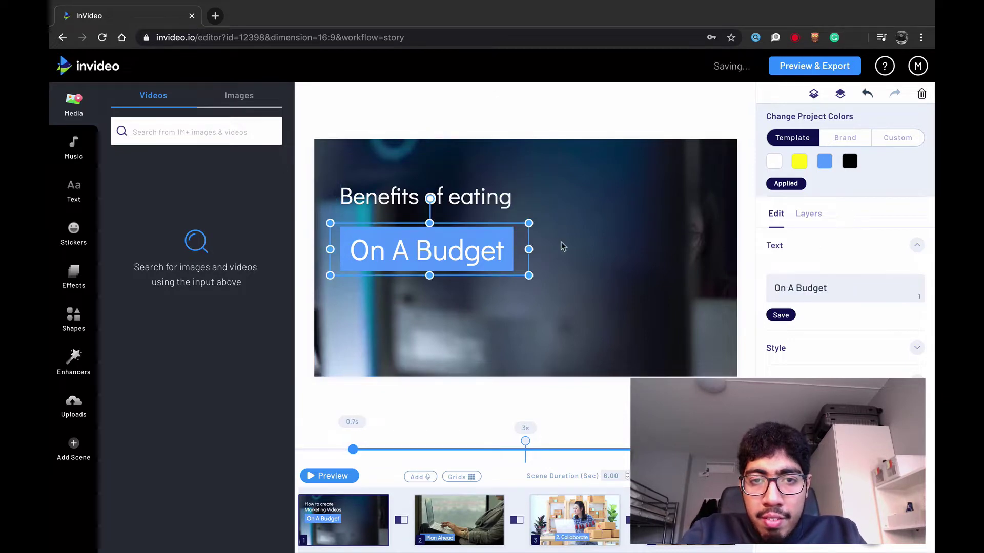
{"action": "triple_click", "coordinate": [824, 284]}
{"action": "type", "text": "Apples"}
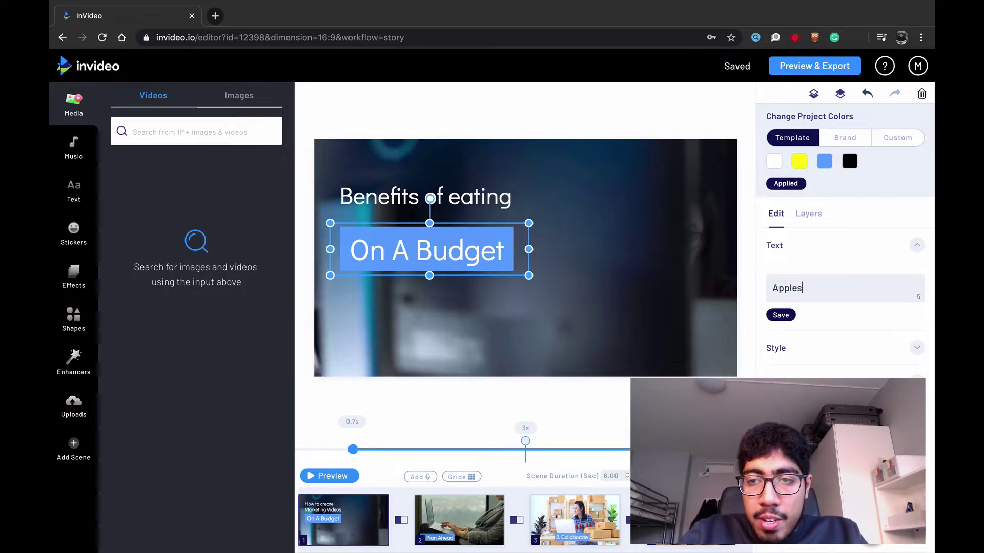
Change the band color behind the "Apples" text to a pinkish red
{"action": "left_click", "coordinate": [812, 354]}
{"action": "scroll", "coordinate": [810, 333], "scroll_direction": "down", "scroll_amount": 2}
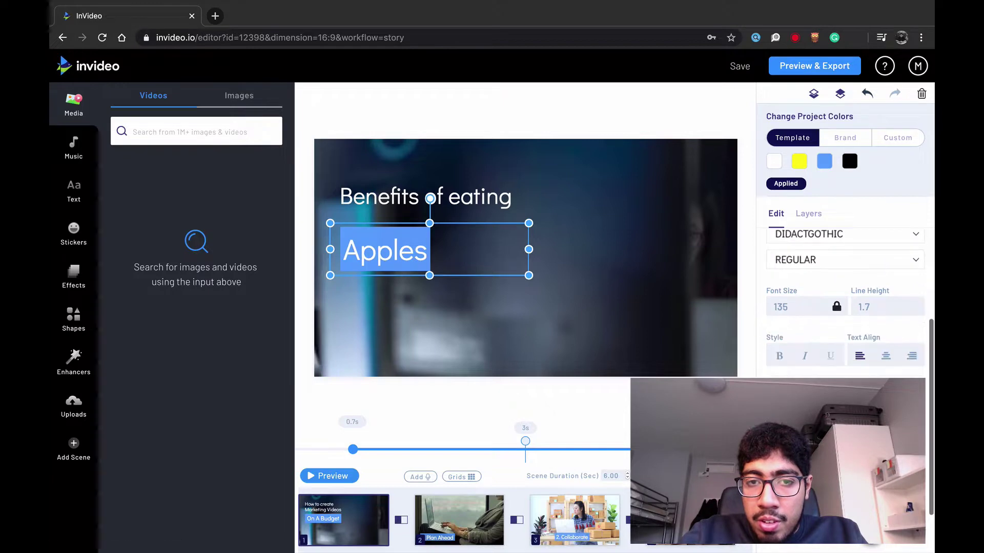
{"action": "scroll", "coordinate": [846, 276], "scroll_direction": "down", "scroll_amount": 4}
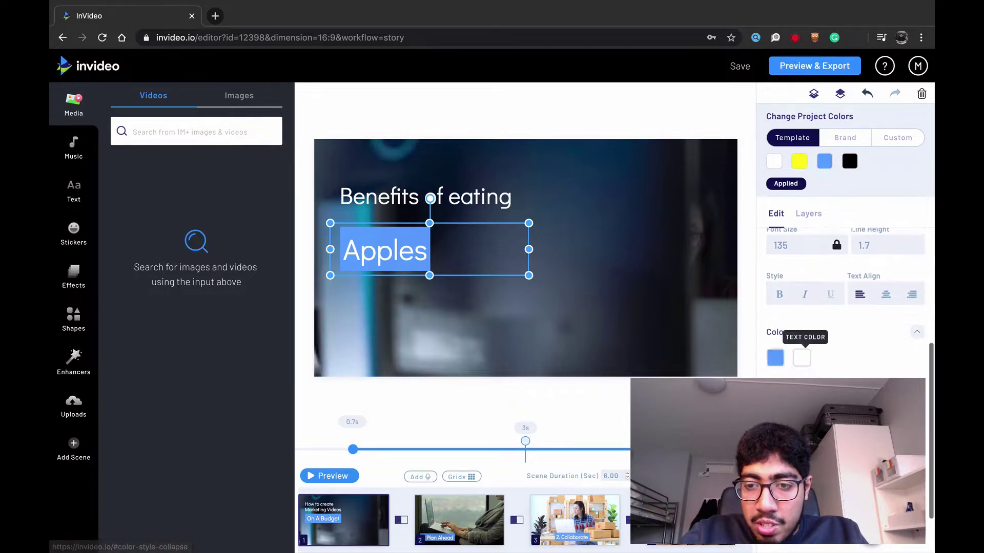
{"action": "left_click", "coordinate": [781, 285]}
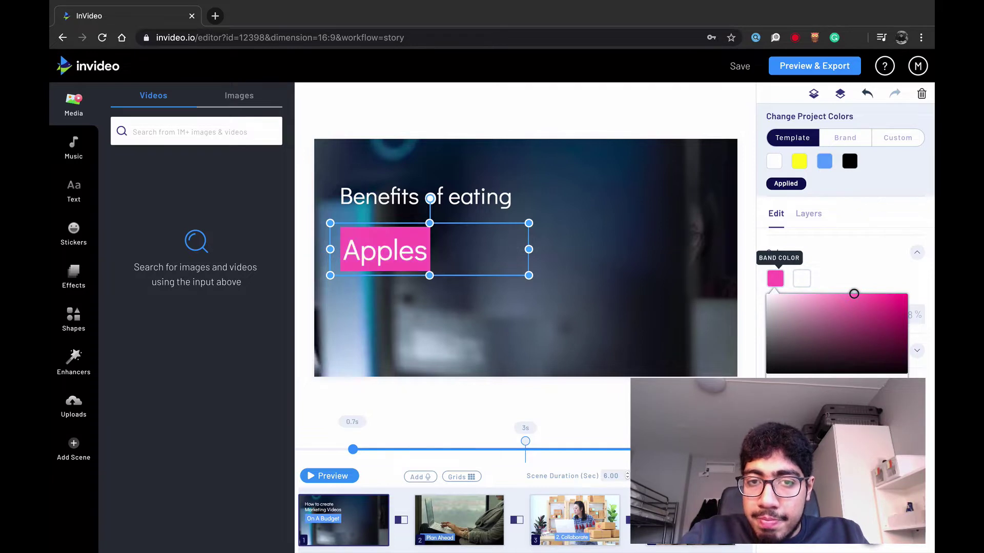
{"action": "left_click", "coordinate": [866, 306]}
{"action": "left_click", "coordinate": [874, 261]}
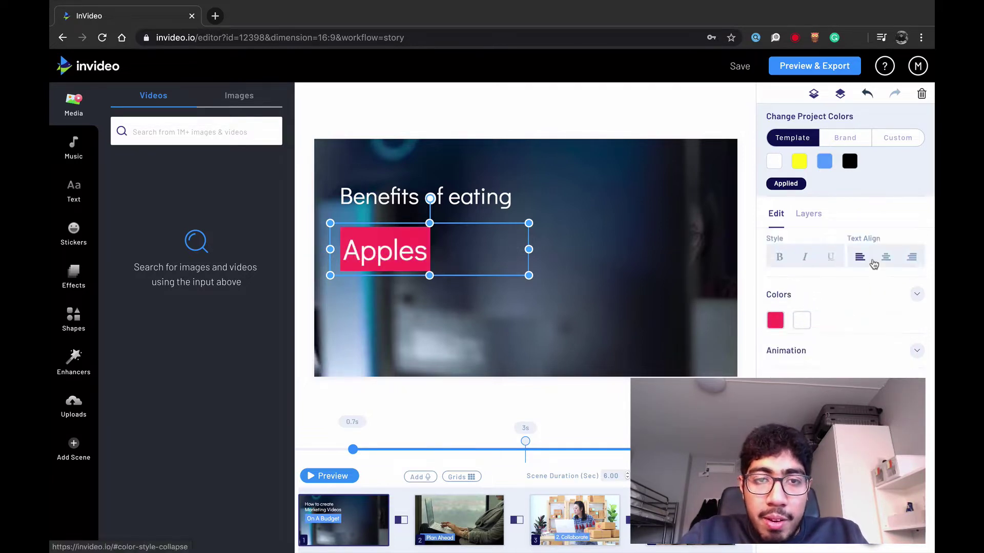
Select the first scene's background video and search the stock videos for "apple"
{"action": "left_click", "coordinate": [590, 323]}
{"action": "left_click", "coordinate": [134, 132]}
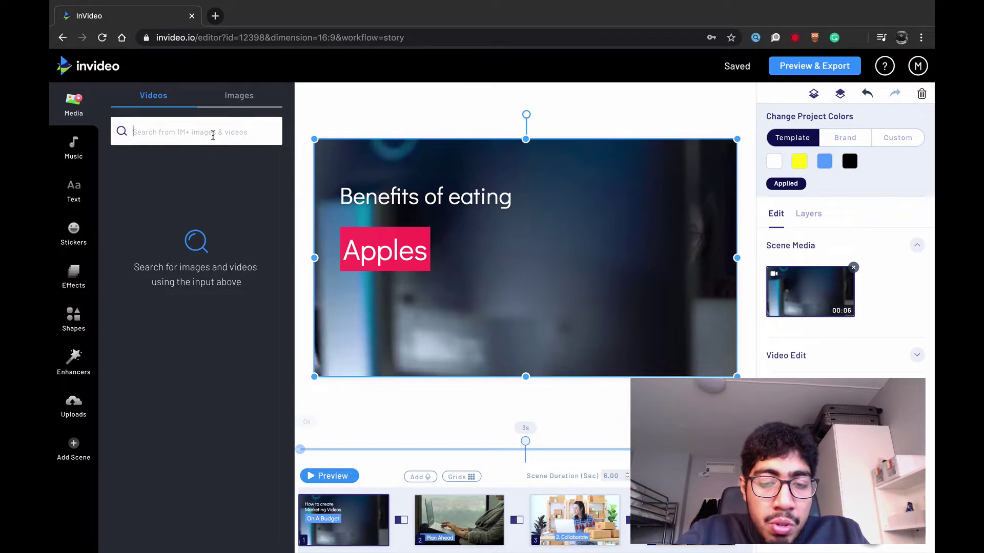
{"action": "type", "text": "apple"}
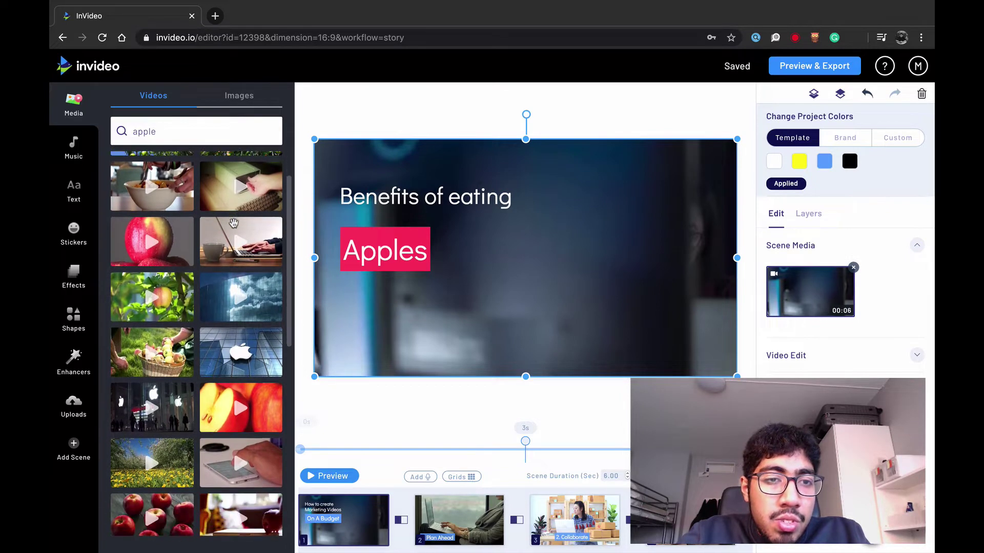
Replace the first scene's background with the red-apple tree video, trimmed from 00:02:1 to 00:06:0, and preview the scene
{"action": "left_click_drag", "start_coordinate": [241, 189], "coordinate": [529, 307]}
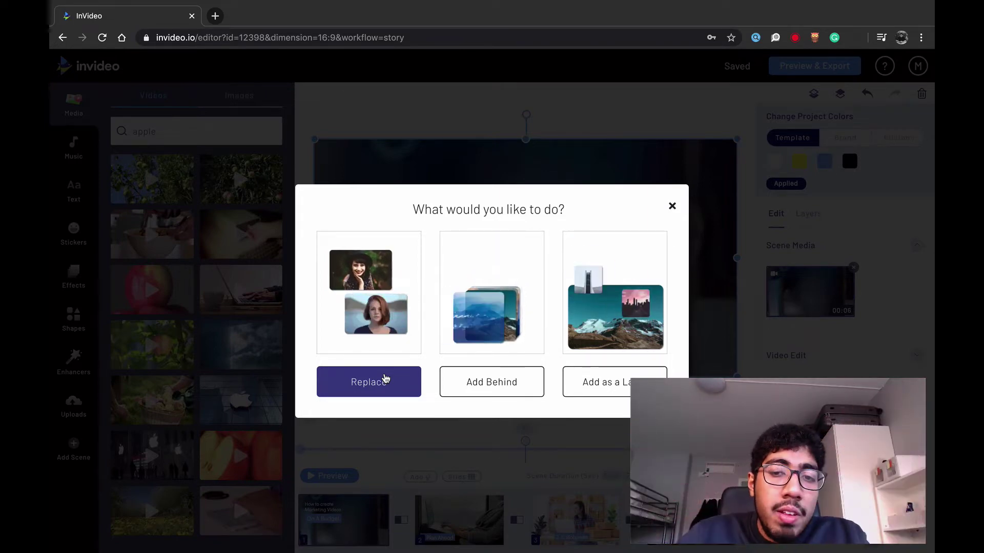
{"action": "left_click", "coordinate": [360, 388]}
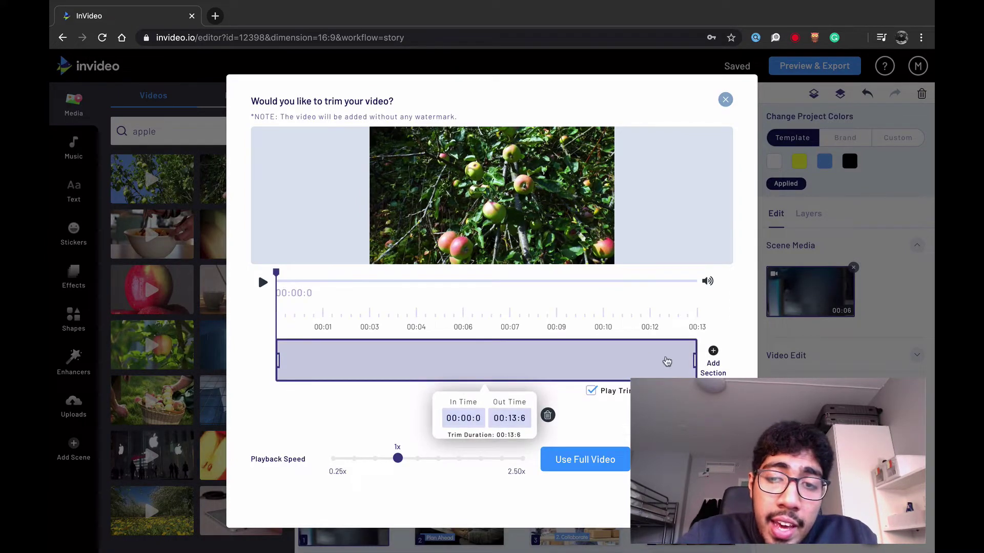
{"action": "left_click_drag", "start_coordinate": [693, 360], "coordinate": [557, 360]}
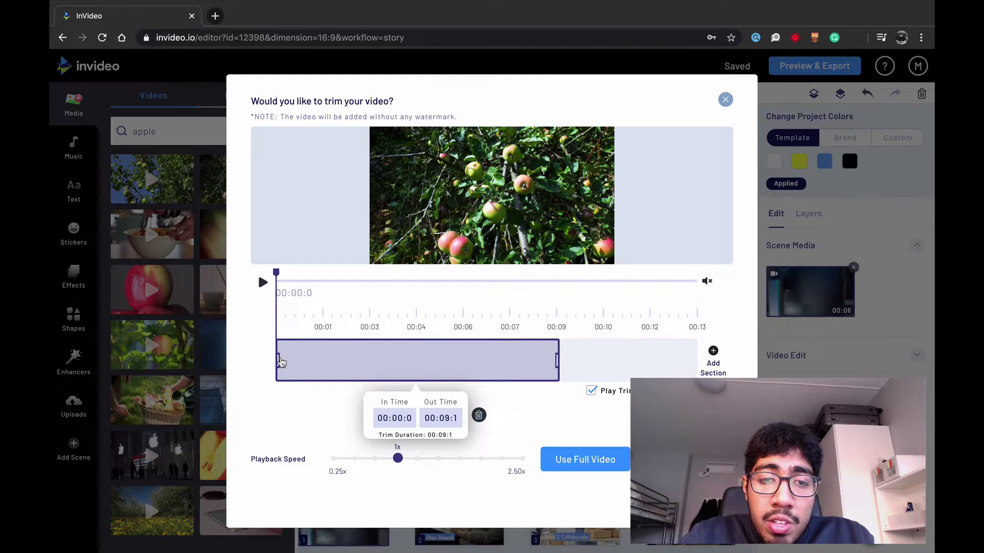
{"action": "left_click_drag", "start_coordinate": [281, 361], "coordinate": [342, 362]}
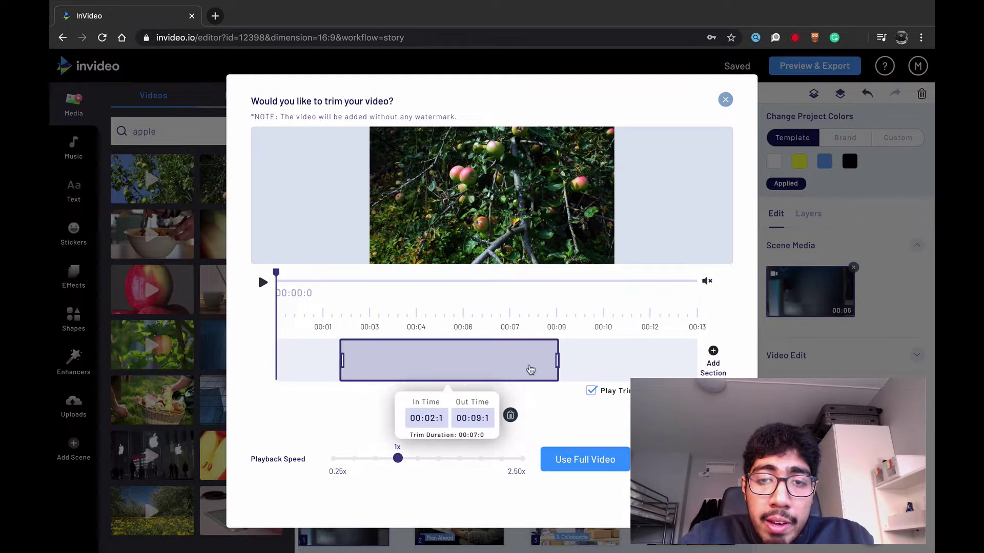
{"action": "left_click_drag", "start_coordinate": [557, 361], "coordinate": [574, 360]}
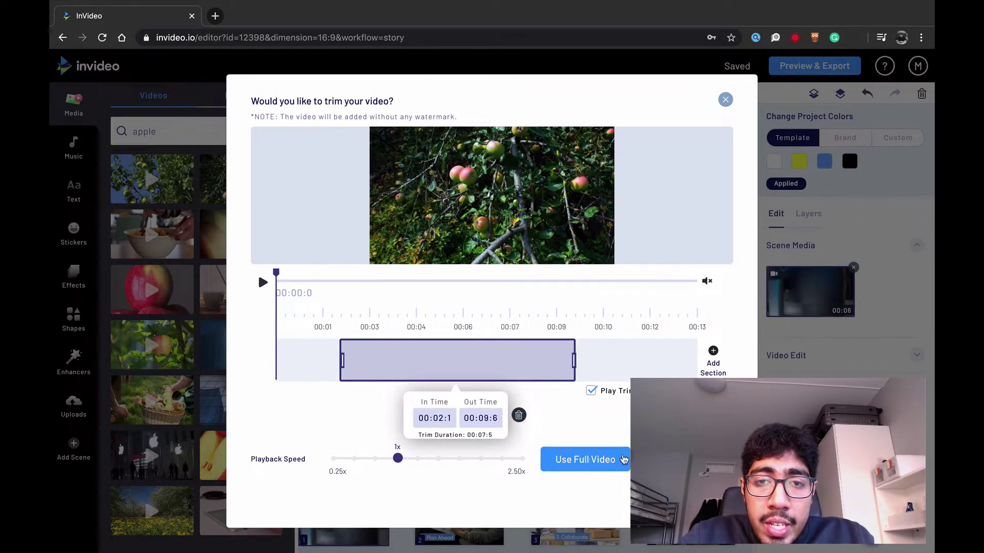
{"action": "key", "text": "space"}
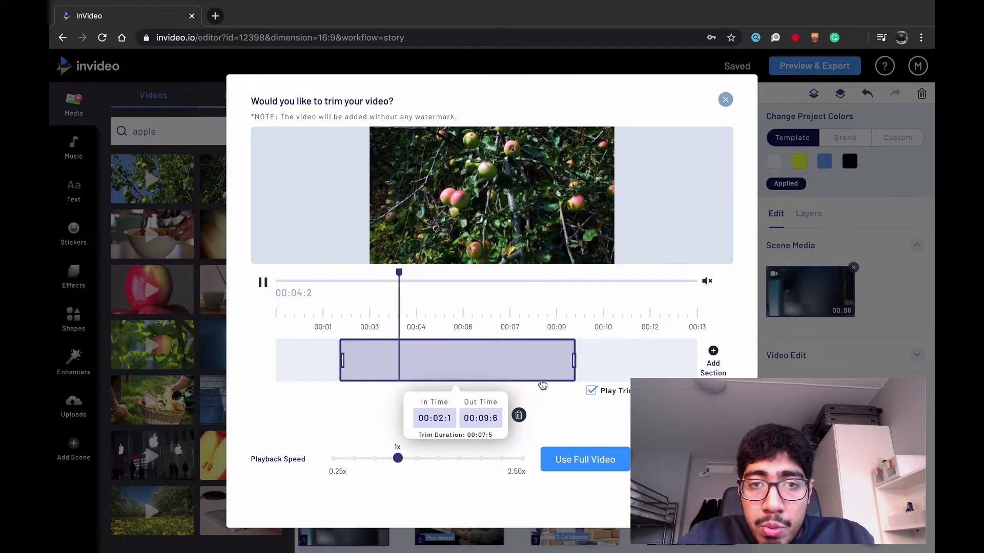
{"action": "left_click_drag", "start_coordinate": [573, 361], "coordinate": [461, 362]}
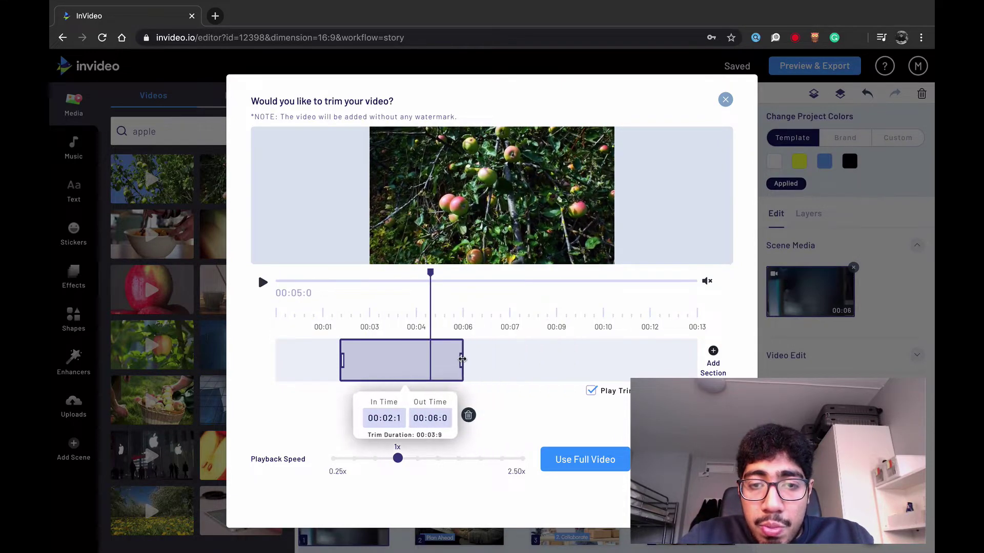
{"action": "left_click", "coordinate": [678, 460]}
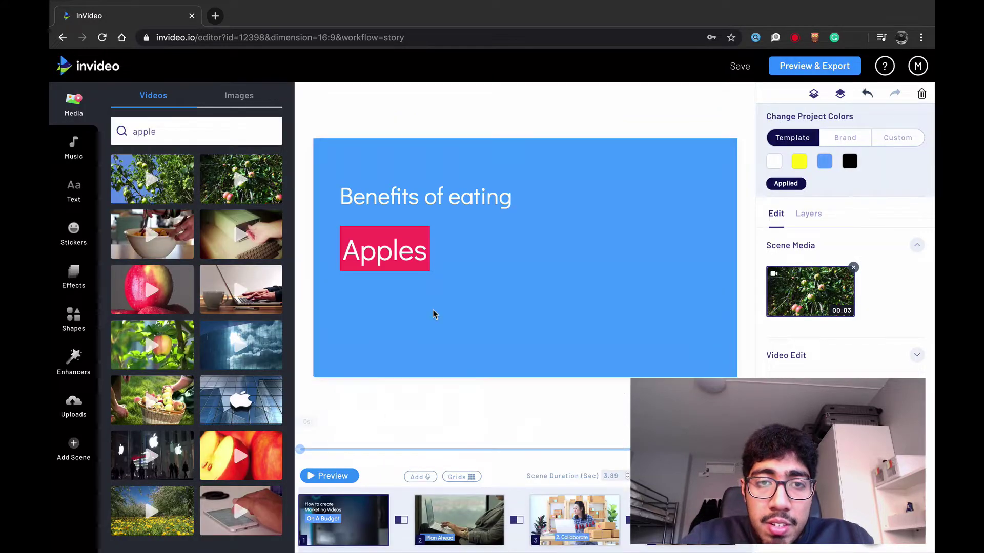
{"action": "left_click", "coordinate": [329, 478]}
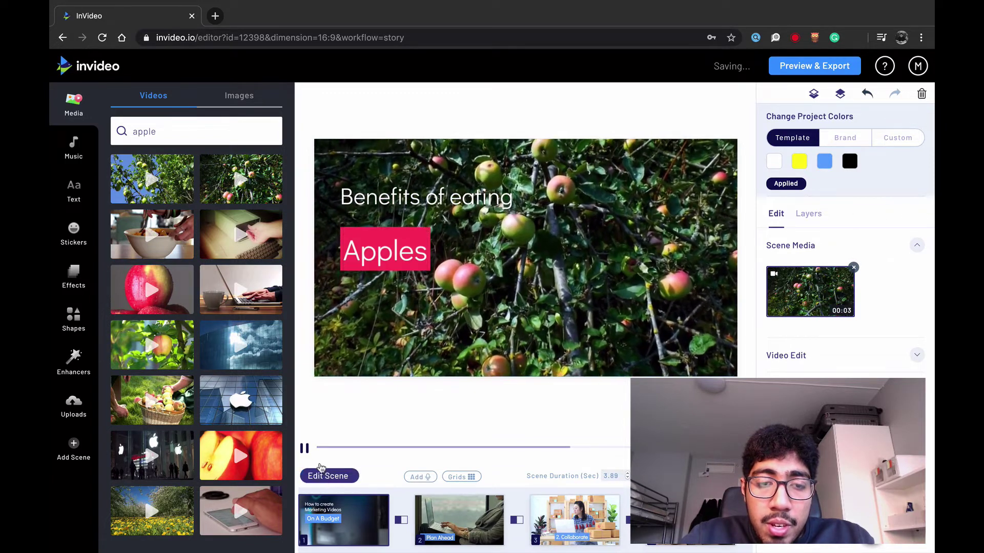
{"action": "left_click", "coordinate": [326, 477]}
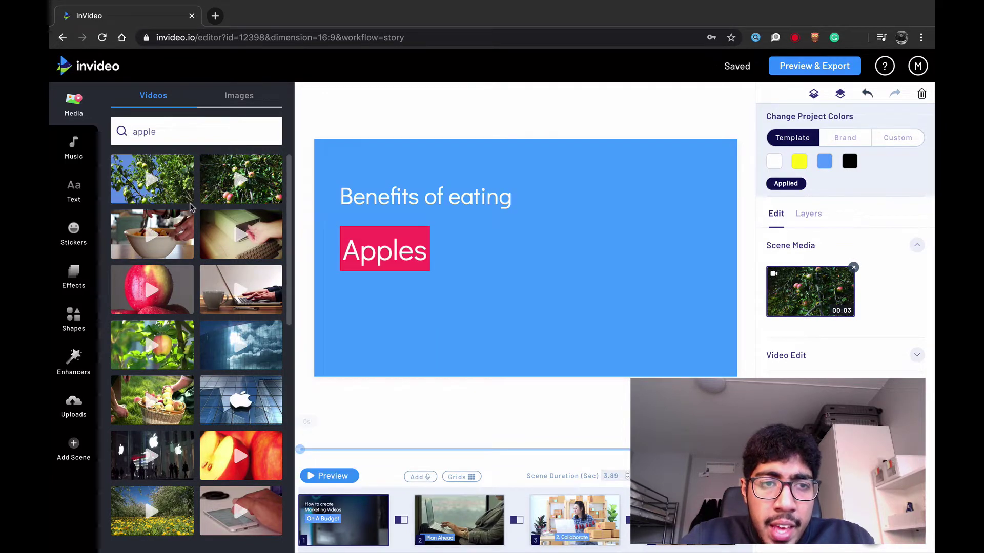
Open the second scene and select its "1. Plan Ahead" text for editing
{"action": "left_click", "coordinate": [460, 525]}
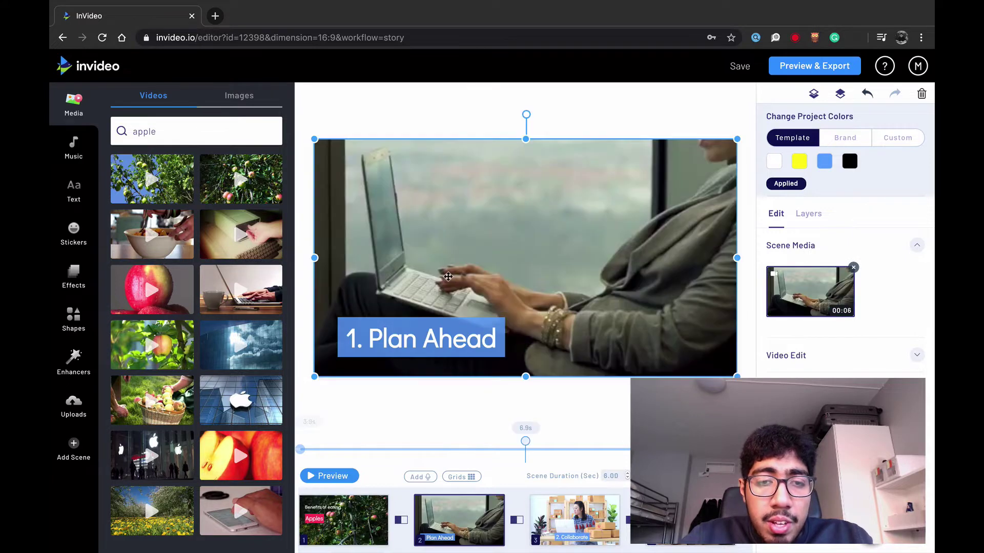
{"action": "left_click", "coordinate": [428, 340]}
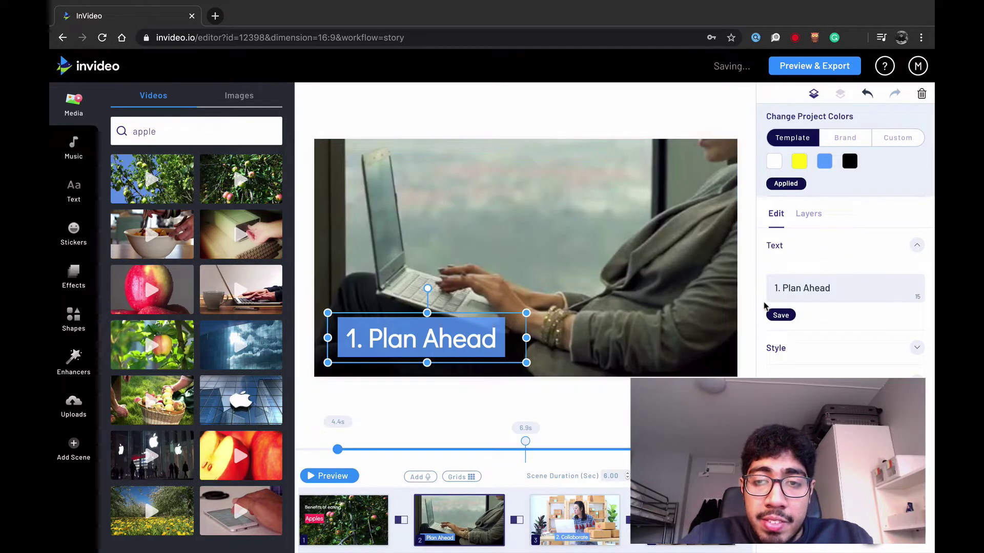
{"action": "triple_click", "coordinate": [846, 287]}
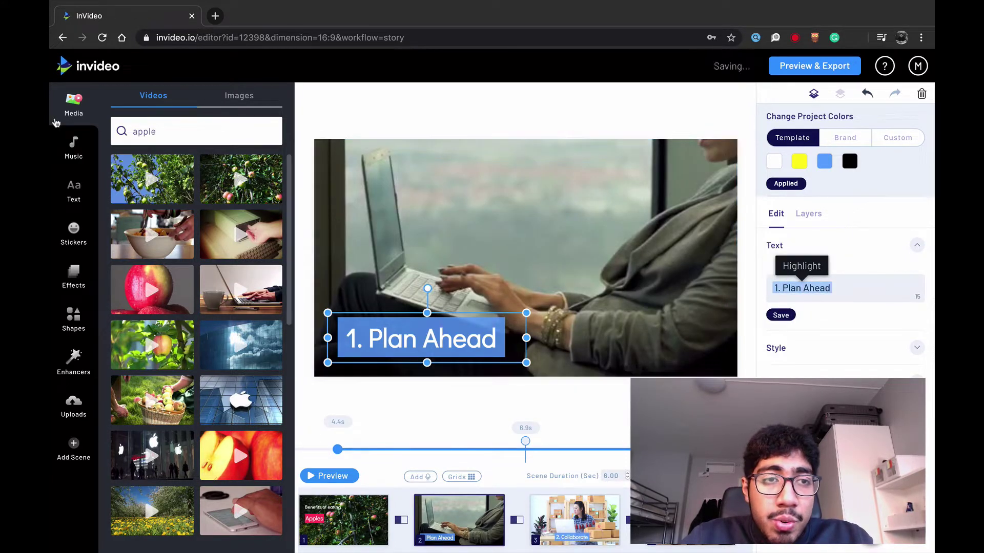
Browse the Calm music category and set "After All" as the video's music track
{"action": "left_click", "coordinate": [82, 149]}
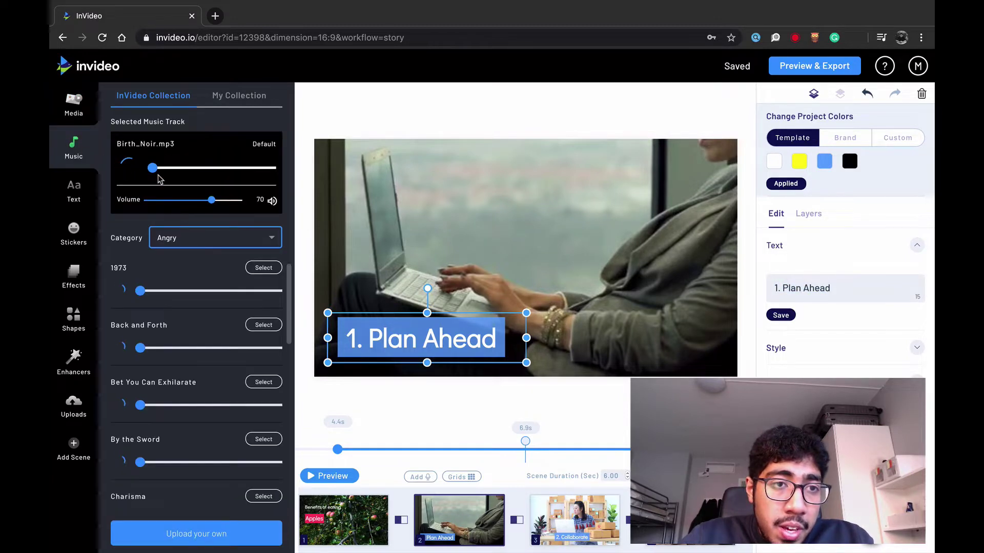
{"action": "scroll", "coordinate": [152, 272], "scroll_direction": "down", "scroll_amount": 4}
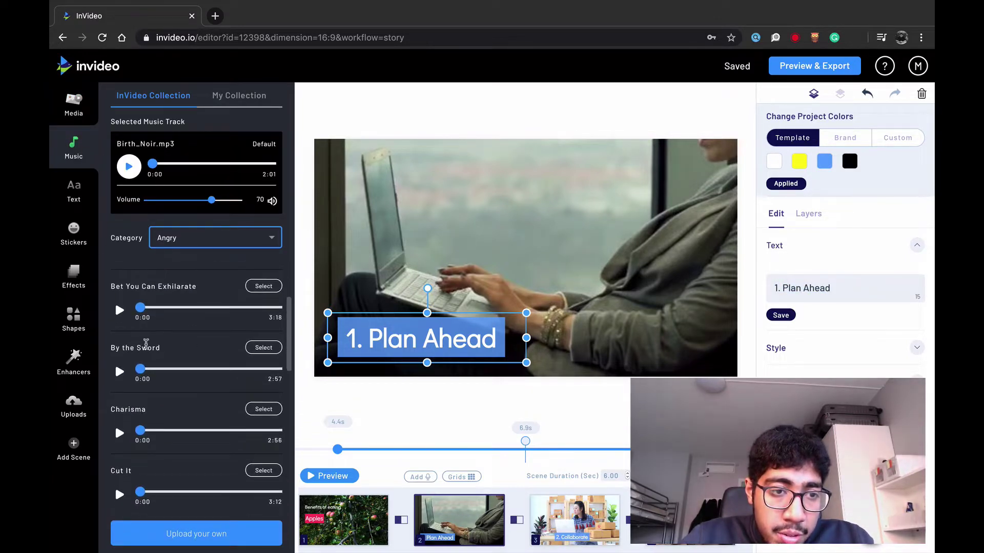
{"action": "scroll", "coordinate": [147, 348], "scroll_direction": "down", "scroll_amount": 1}
{"action": "left_click", "coordinate": [195, 239]}
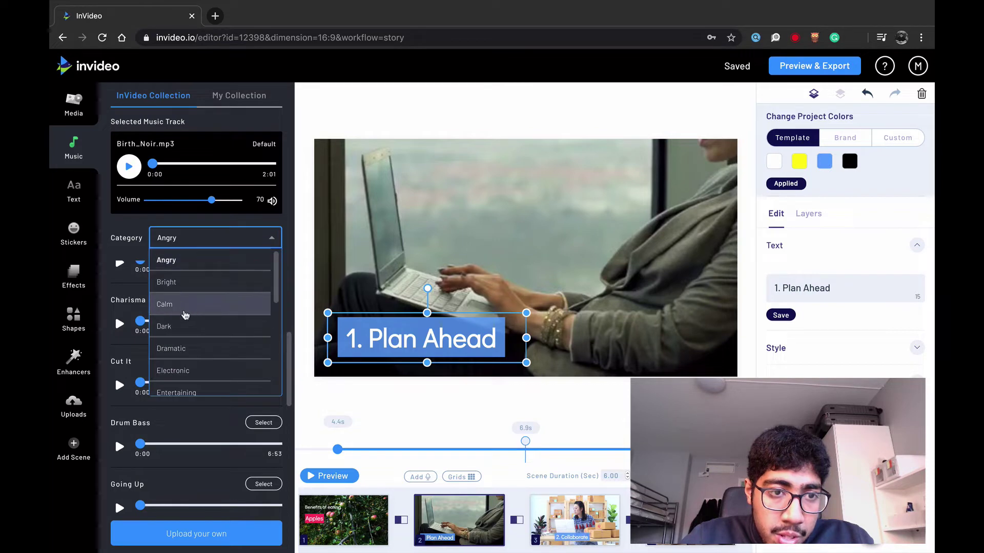
{"action": "left_click", "coordinate": [180, 305]}
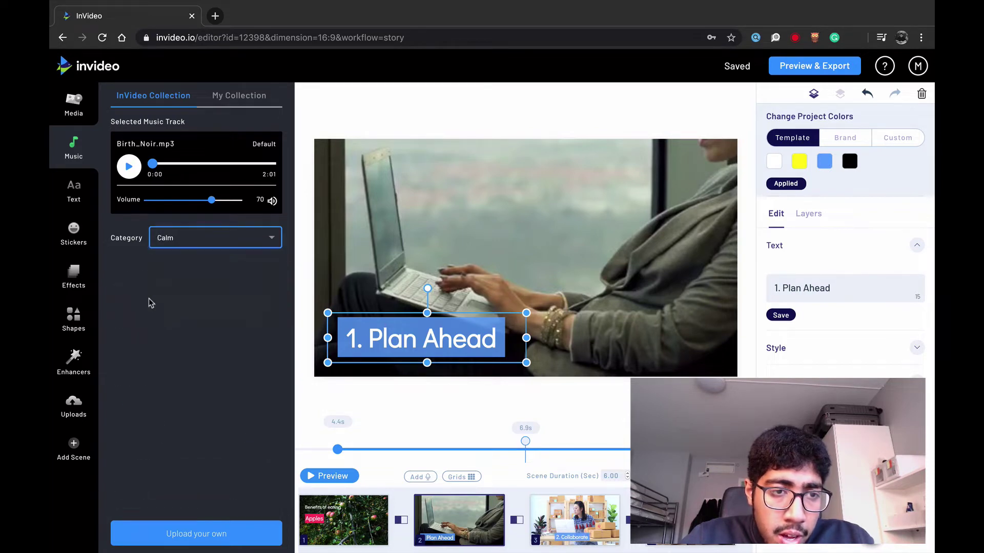
{"action": "scroll", "coordinate": [123, 338], "scroll_direction": "down", "scroll_amount": 3}
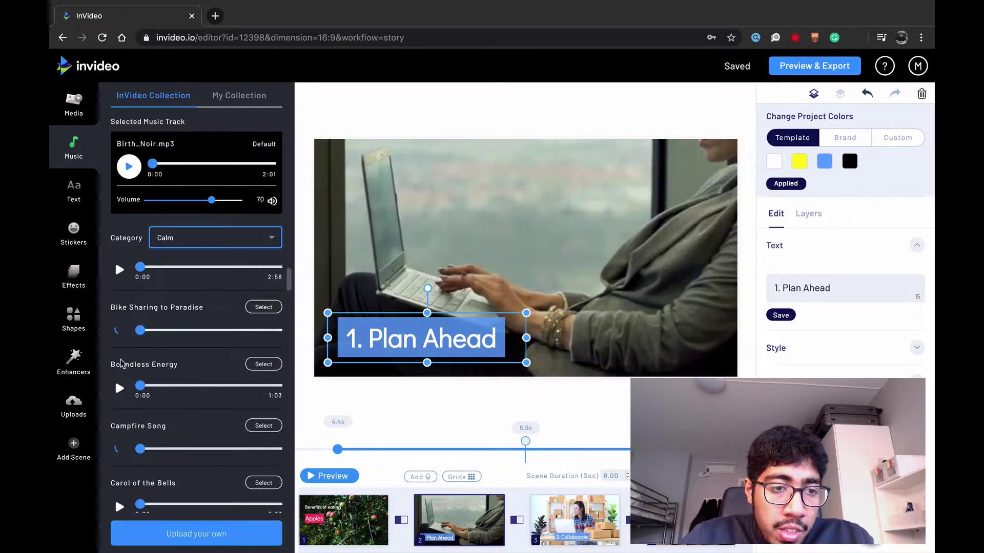
{"action": "scroll", "coordinate": [120, 368], "scroll_direction": "down", "scroll_amount": 2}
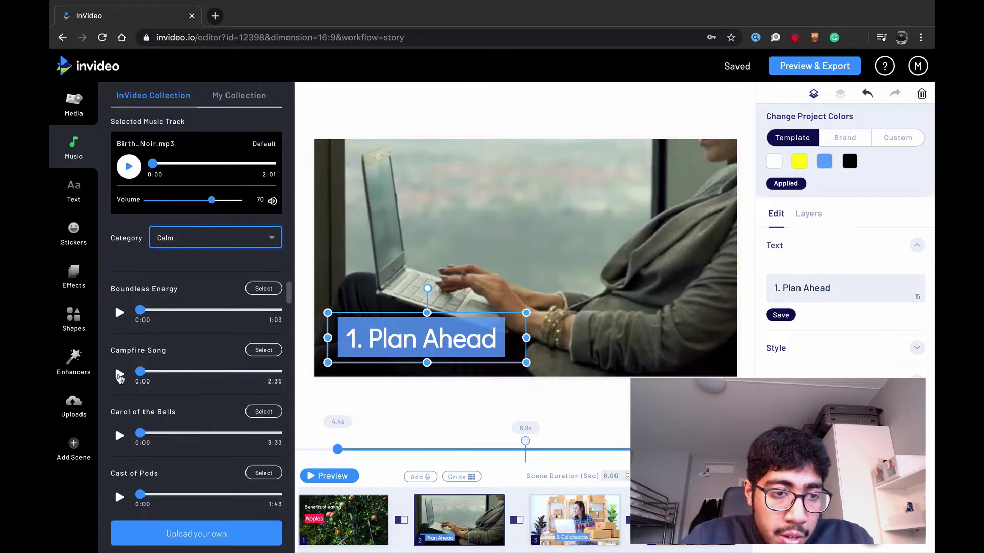
{"action": "left_click", "coordinate": [119, 377]}
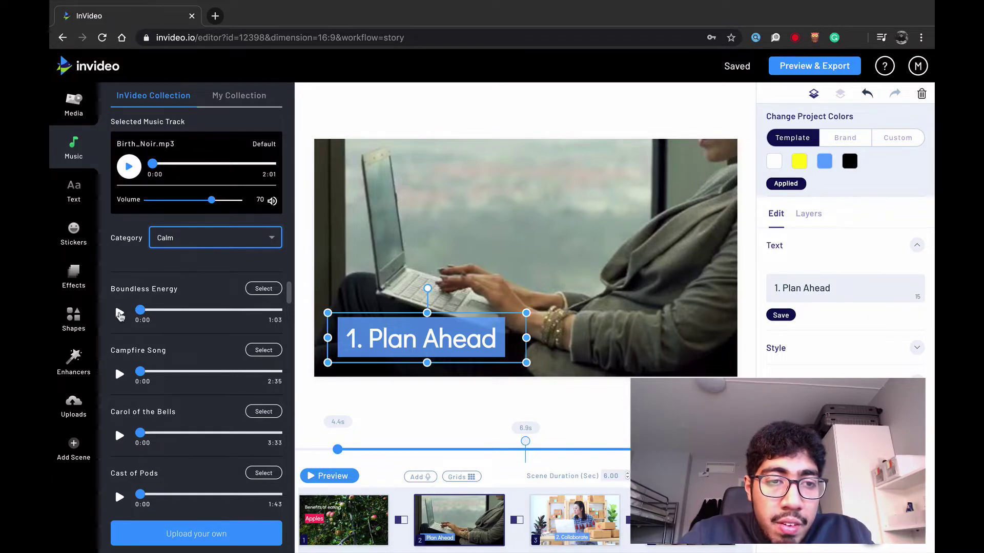
{"action": "scroll", "coordinate": [194, 284], "scroll_direction": "up", "scroll_amount": 3}
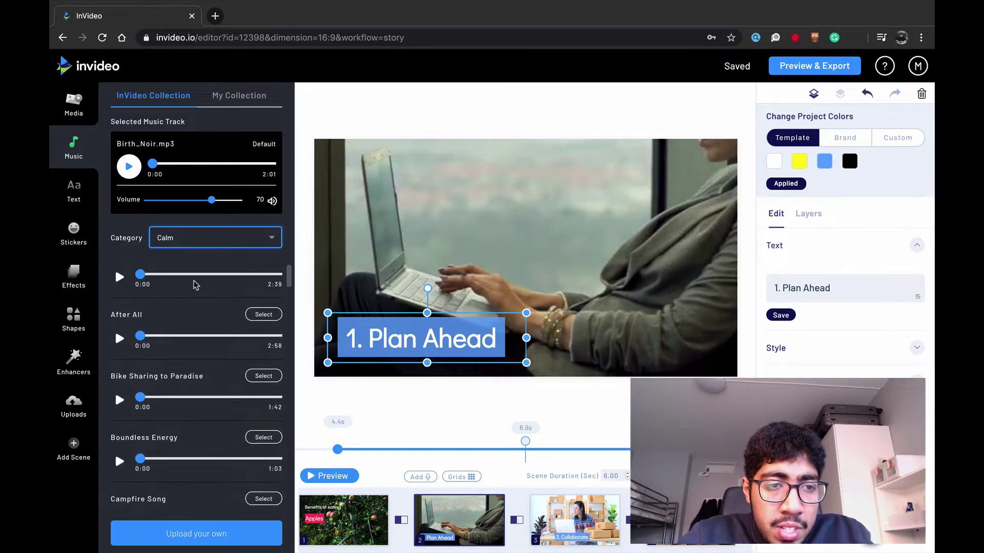
{"action": "left_click", "coordinate": [264, 315]}
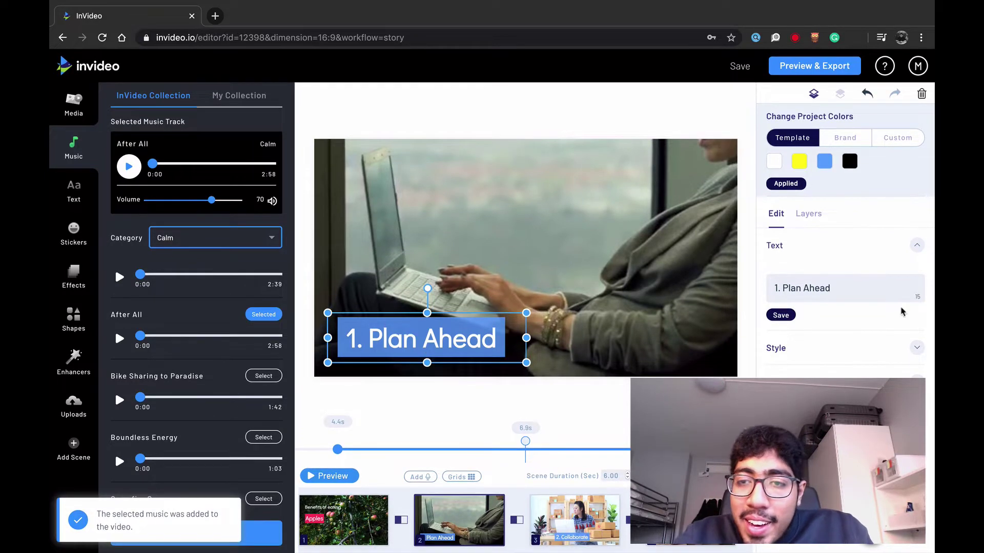
Switch the project colors to a custom palette and change its blue color to a slightly softened red
{"action": "triple_click", "coordinate": [857, 283]}
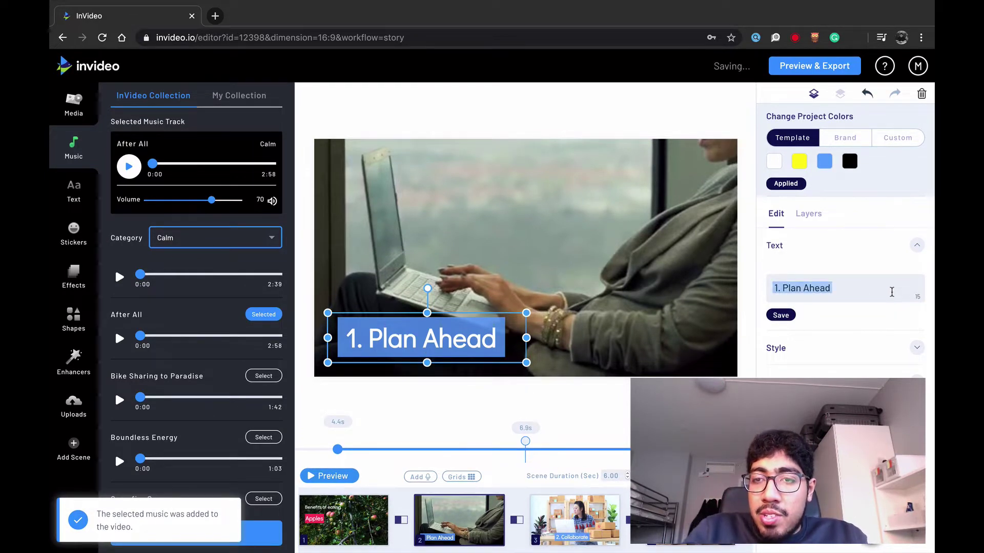
{"action": "left_click", "coordinate": [845, 137]}
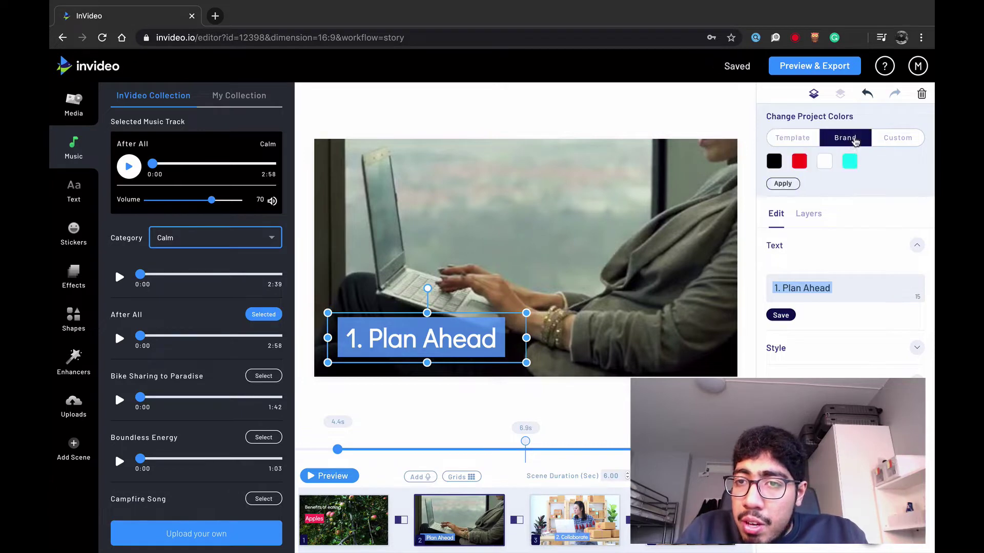
{"action": "left_click", "coordinate": [800, 137]}
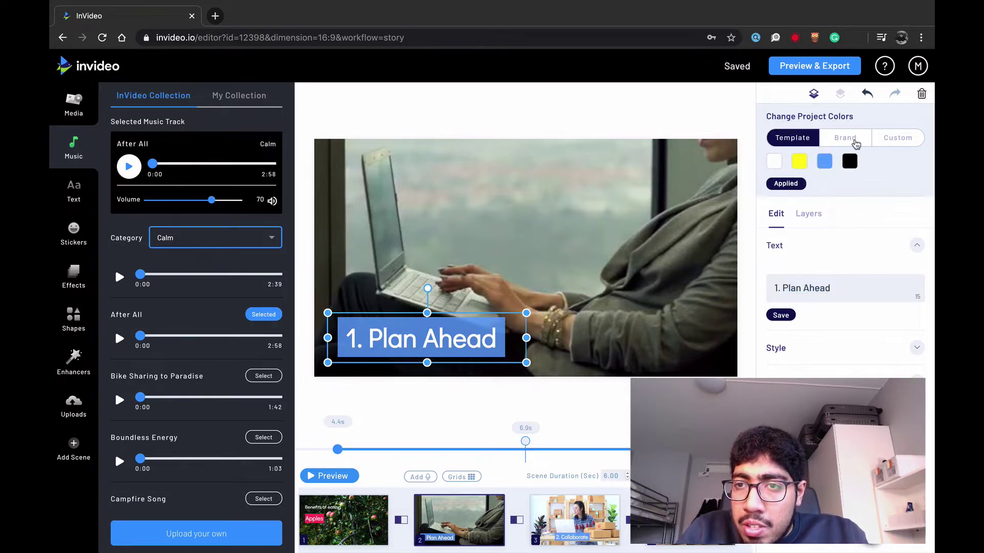
{"action": "left_click", "coordinate": [854, 141]}
{"action": "left_click", "coordinate": [891, 138]}
{"action": "left_click", "coordinate": [824, 162]}
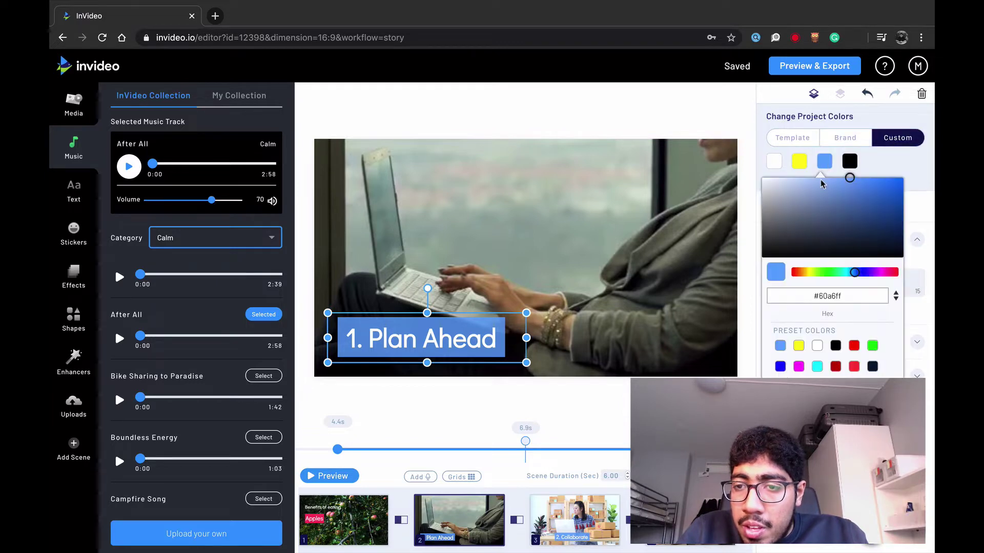
{"action": "left_click", "coordinate": [853, 347]}
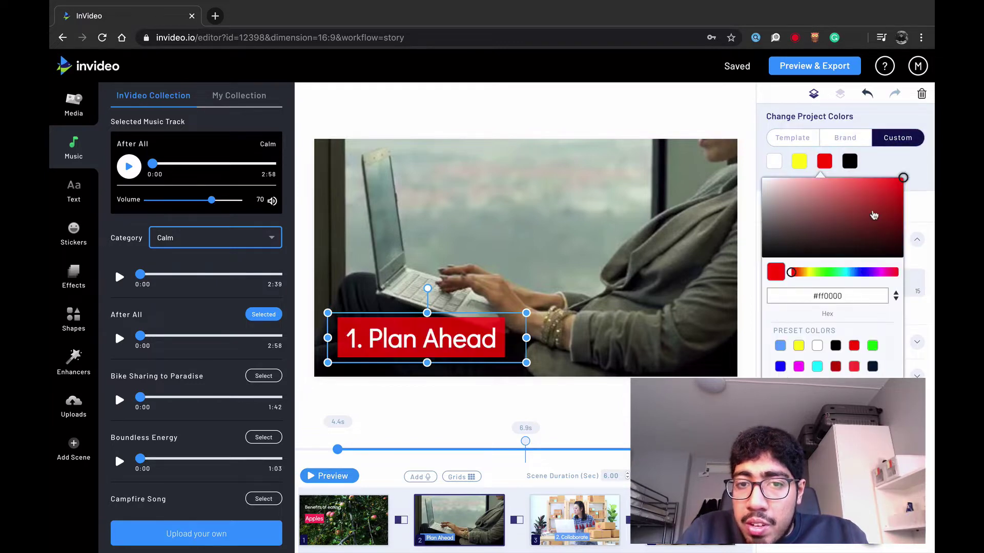
{"action": "left_click", "coordinate": [882, 193]}
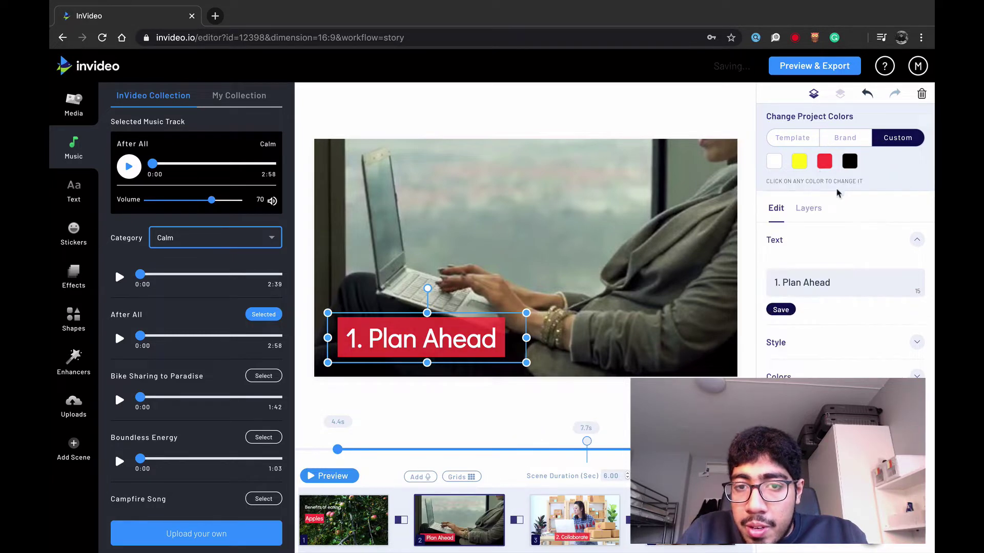
Preview the first scene with the changed project colors
{"action": "left_click", "coordinate": [375, 537]}
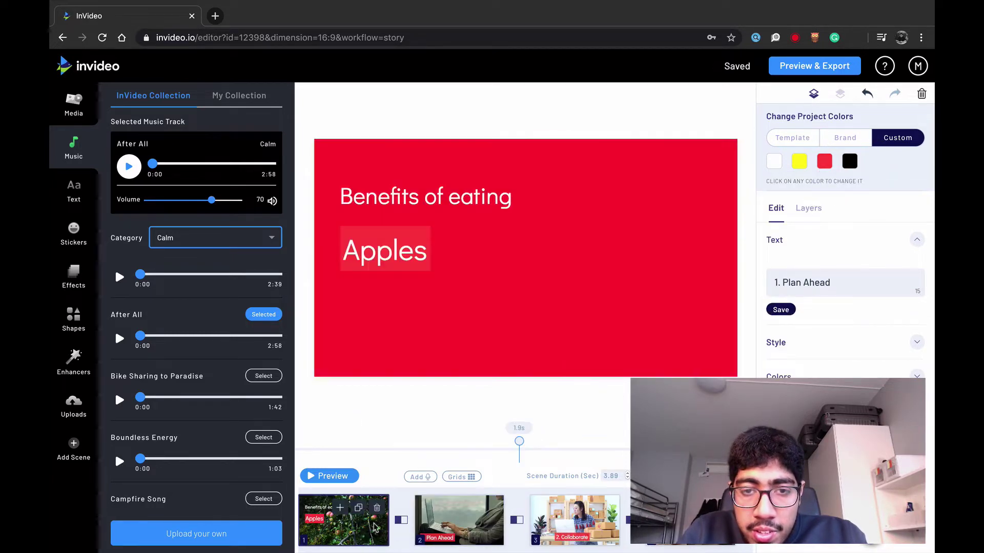
{"action": "left_click", "coordinate": [337, 480]}
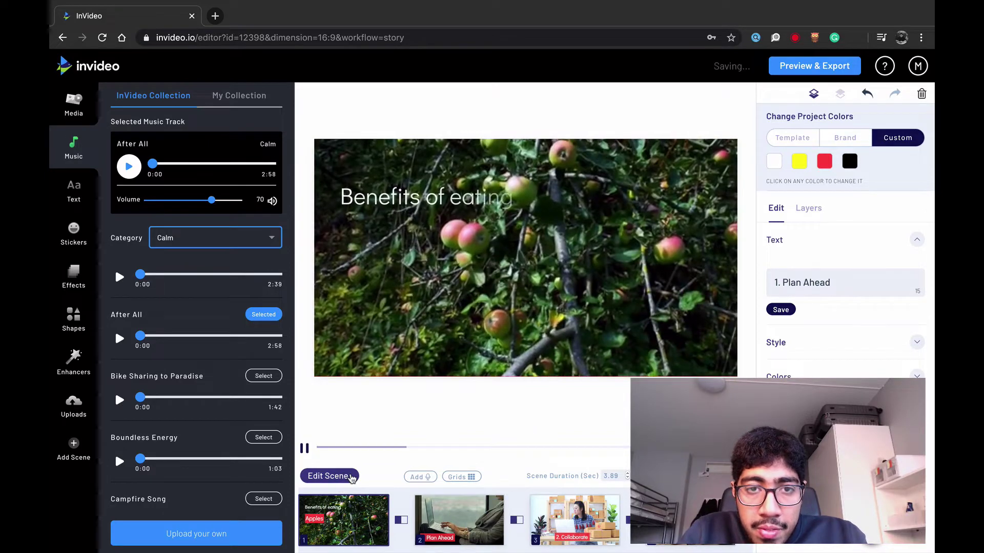
{"action": "left_click", "coordinate": [376, 488]}
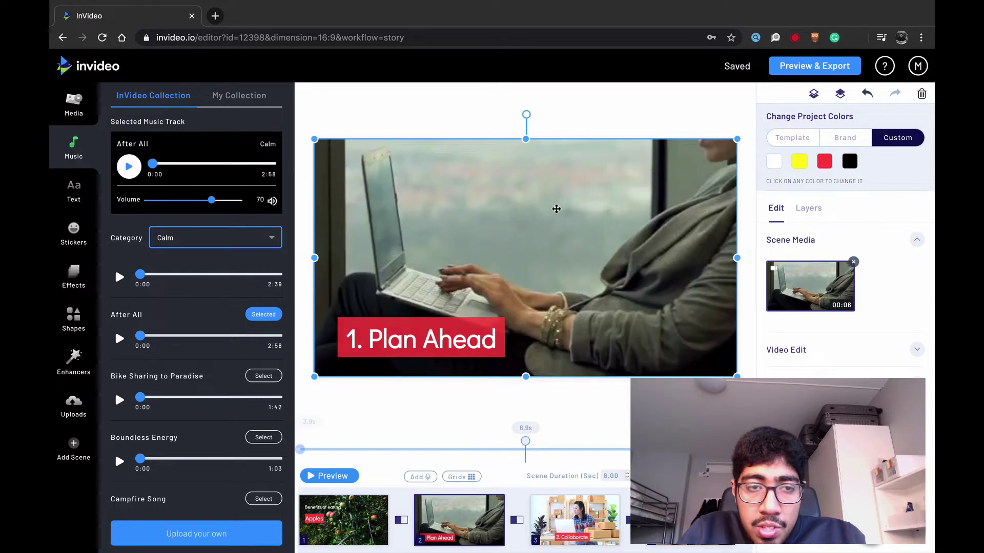
Search the stock videos for "heart" and replace the second scene's background with the clip of a glowing red heart inside a ribcage
{"action": "left_click", "coordinate": [74, 189]}
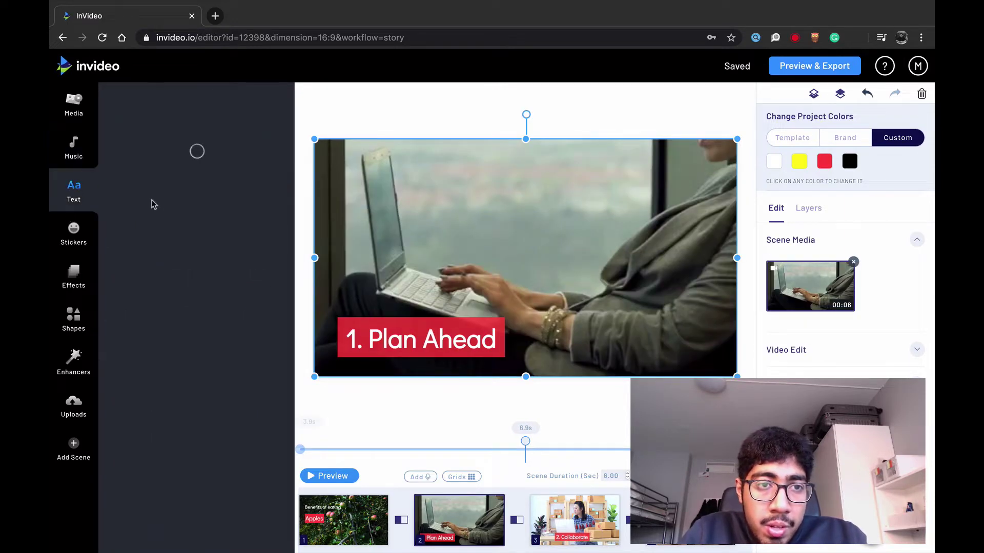
{"action": "left_click", "coordinate": [77, 105]}
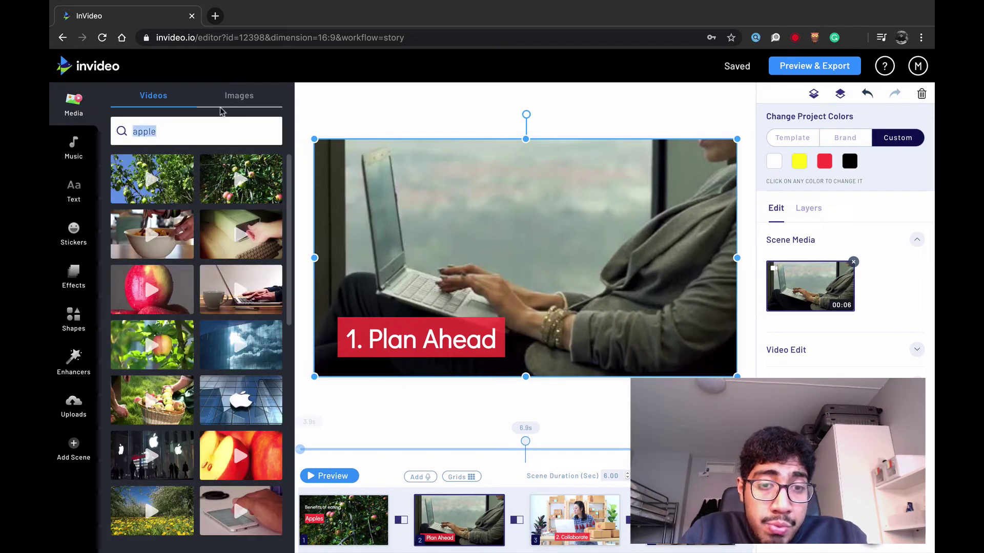
{"action": "type", "text": "heart"}
{"action": "key", "text": "Return"}
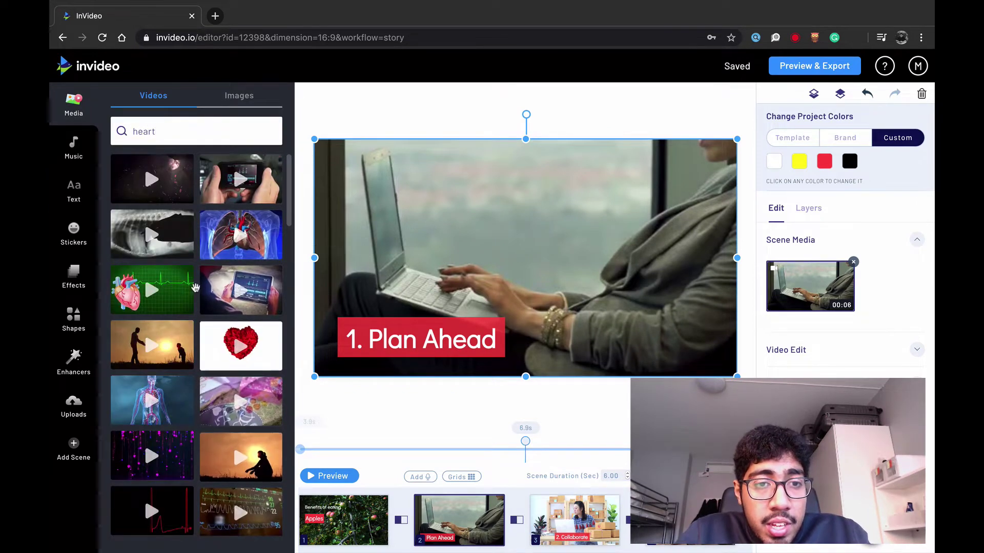
{"action": "scroll", "coordinate": [215, 358], "scroll_direction": "down", "scroll_amount": 5}
{"action": "scroll", "coordinate": [203, 304], "scroll_direction": "down", "scroll_amount": 2}
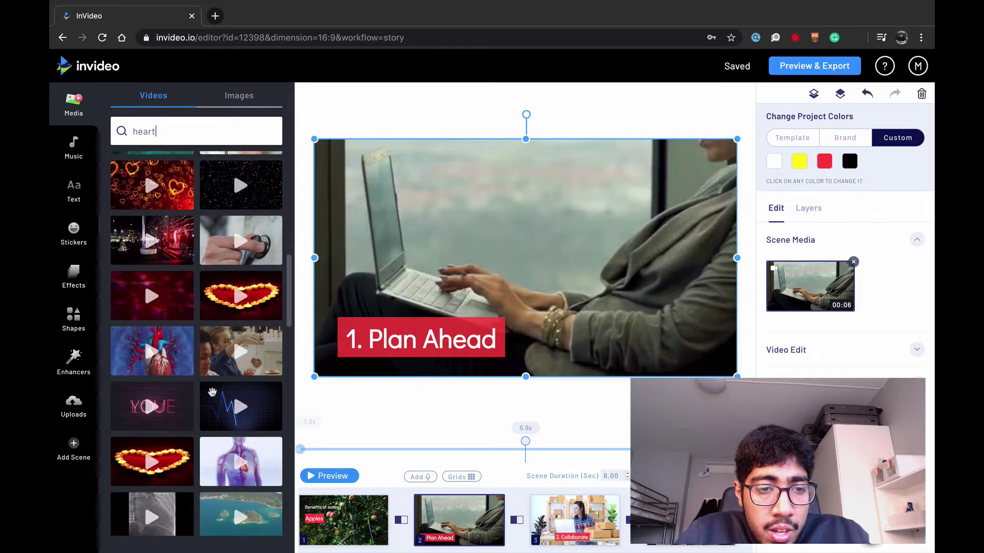
{"action": "scroll", "coordinate": [257, 405], "scroll_direction": "down", "scroll_amount": 2}
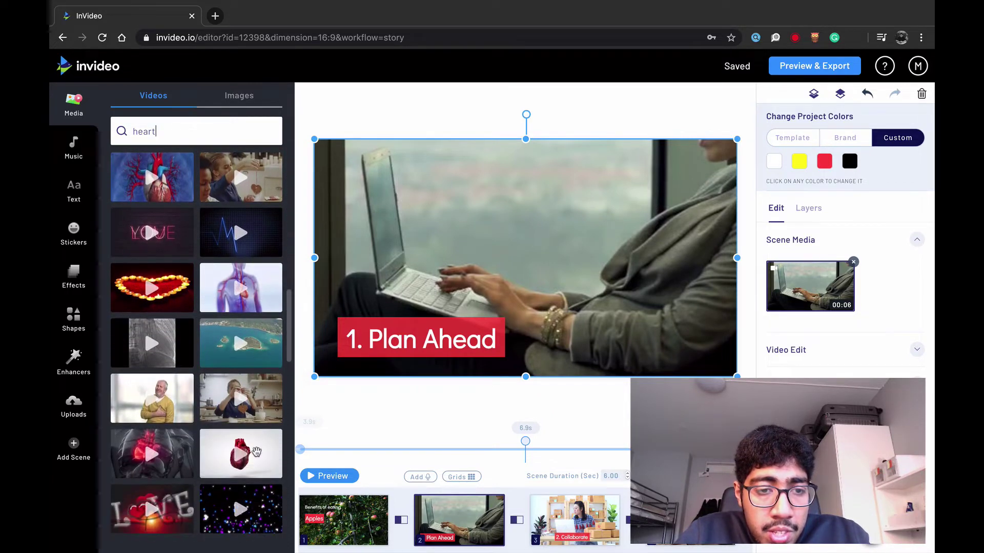
{"action": "left_click_drag", "start_coordinate": [163, 459], "coordinate": [588, 277]}
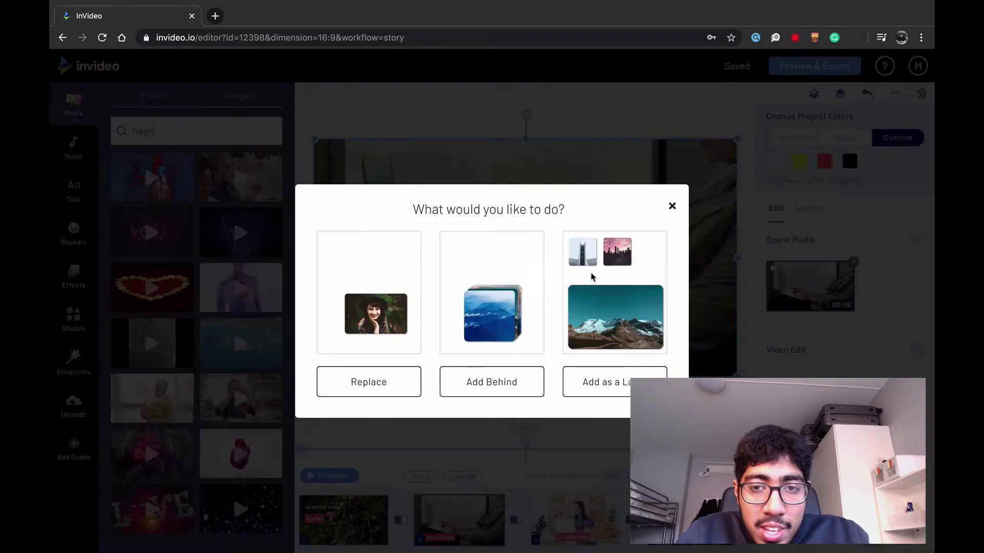
{"action": "left_click", "coordinate": [369, 390]}
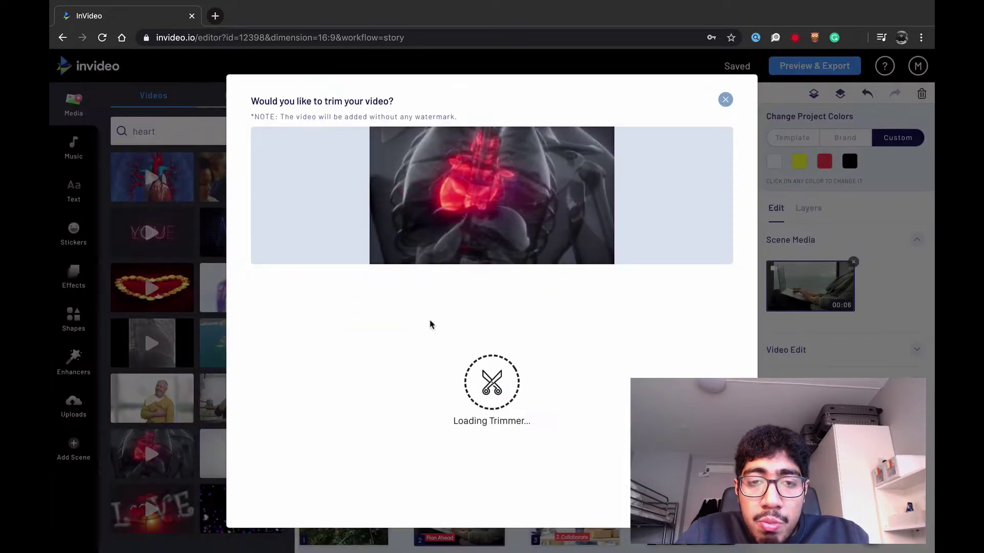
Trim the heart clip from 00:01:8 to 00:07:7, play the trimmed section and add it to the scene
{"action": "left_click_drag", "start_coordinate": [277, 363], "coordinate": [329, 364]}
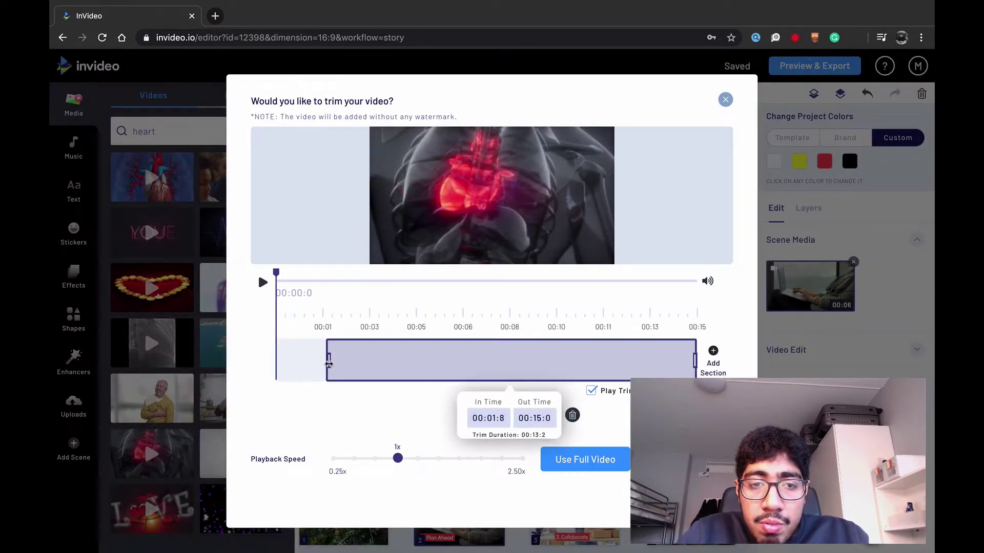
{"action": "left_click_drag", "start_coordinate": [695, 360], "coordinate": [490, 360]}
{"action": "left_click", "coordinate": [262, 282]}
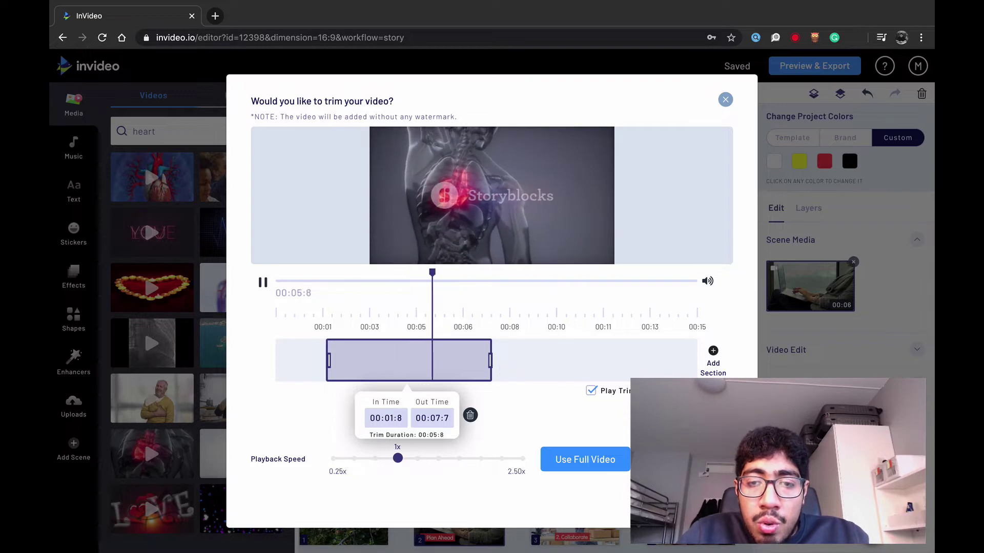
{"action": "left_click", "coordinate": [686, 459]}
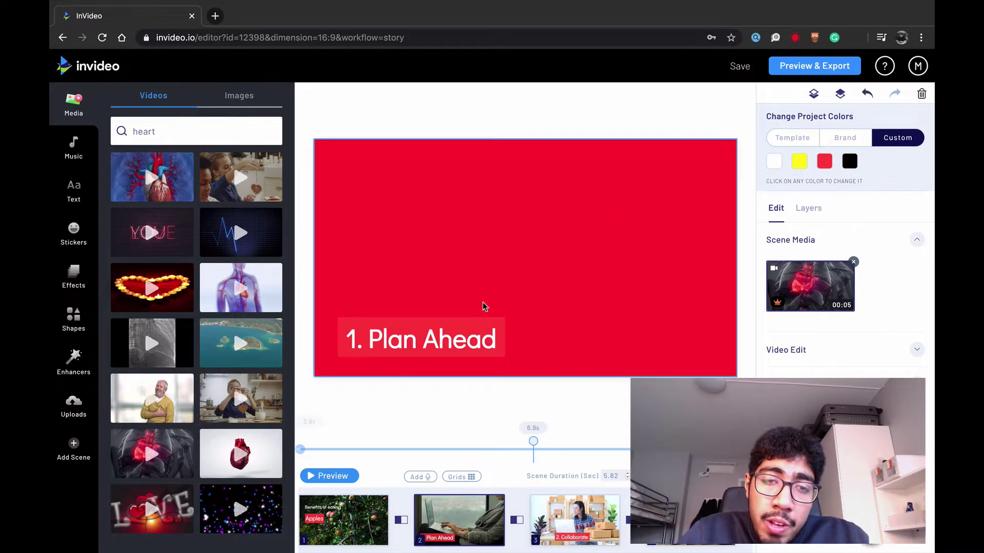
Replace the "1. Plan Ahead" text with "It is good for your heart" and preview the second scene
{"action": "left_click", "coordinate": [417, 347]}
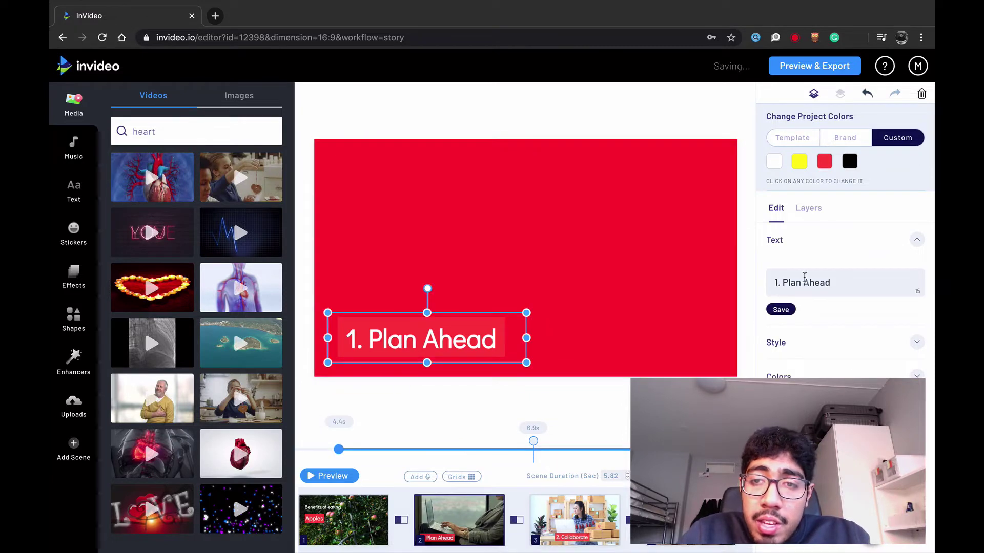
{"action": "type", "text": "1"}
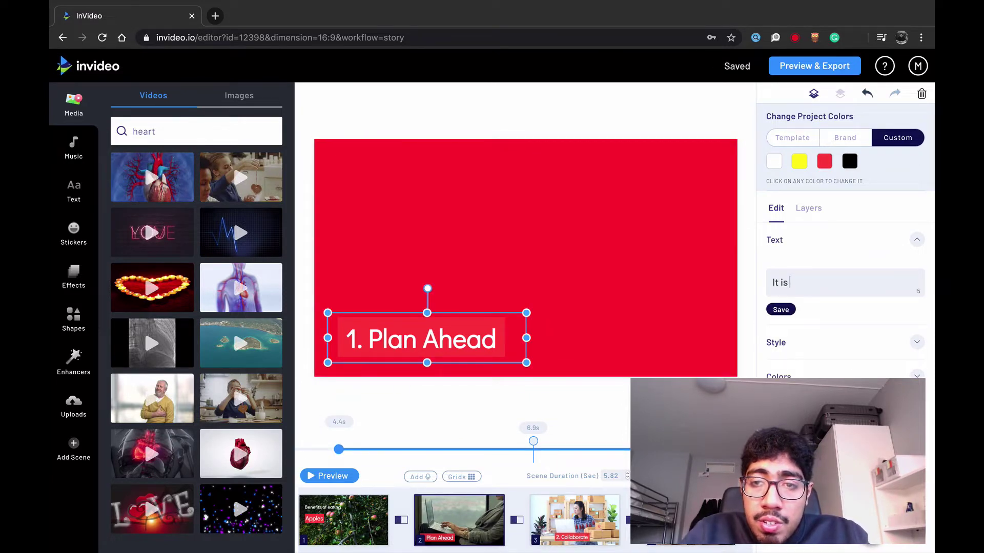
{"action": "type", "text": "t is good for your heart"}
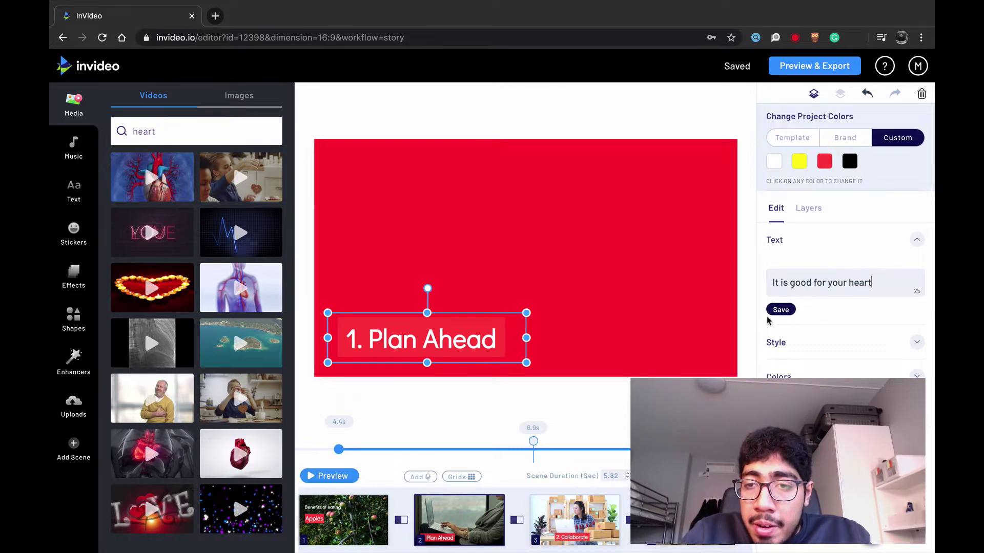
{"action": "left_click", "coordinate": [773, 316]}
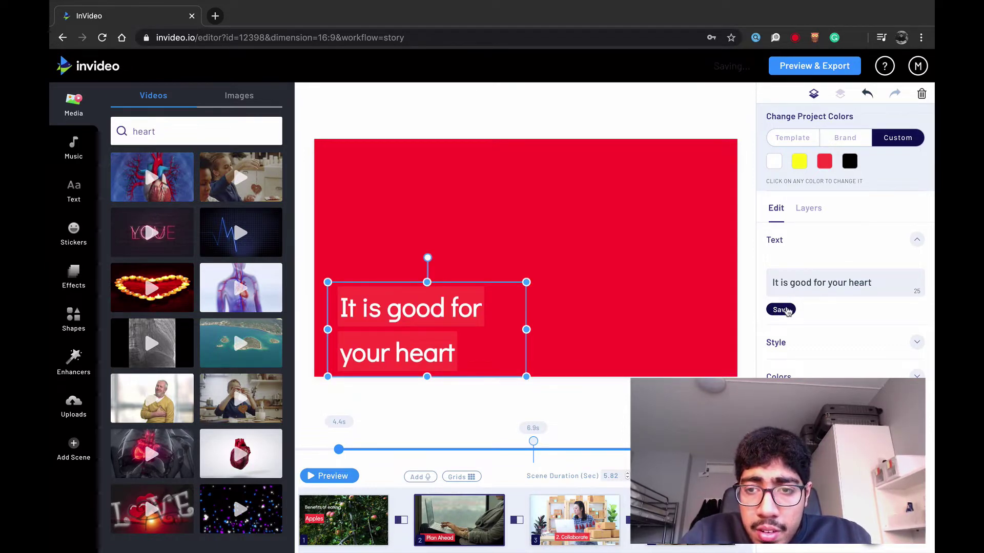
{"action": "left_click", "coordinate": [313, 477]}
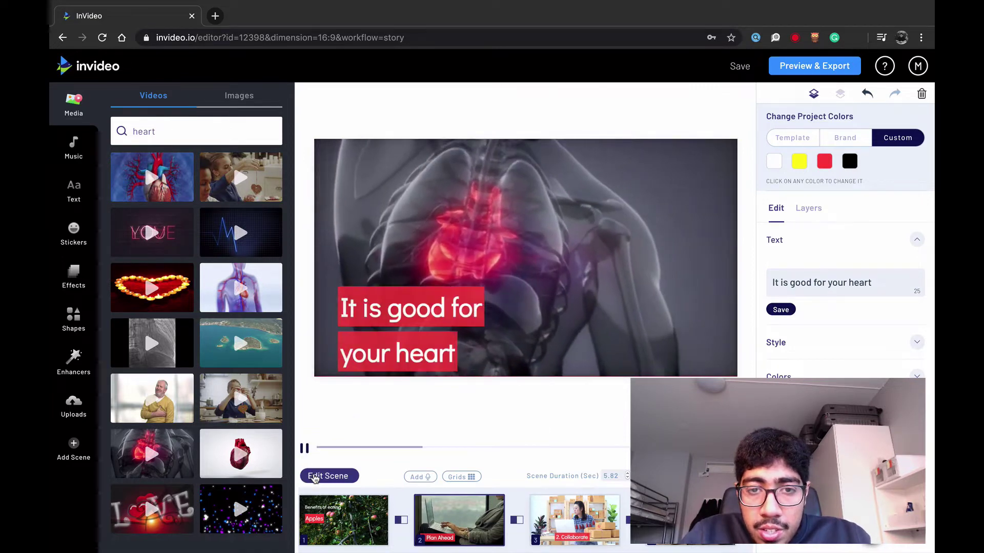
{"action": "left_click", "coordinate": [315, 477]}
Look through the available sticker categories, effect categories, text styles and music tracks
{"action": "left_click", "coordinate": [77, 241]}
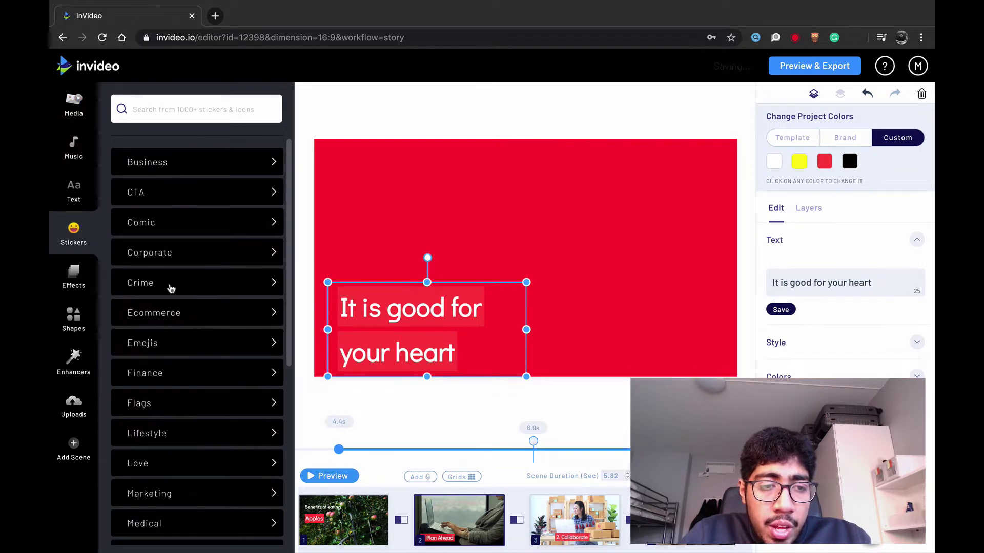
{"action": "scroll", "coordinate": [169, 284], "scroll_direction": "down", "scroll_amount": 6}
{"action": "scroll", "coordinate": [169, 284], "scroll_direction": "up", "scroll_amount": 6}
{"action": "left_click", "coordinate": [82, 263]}
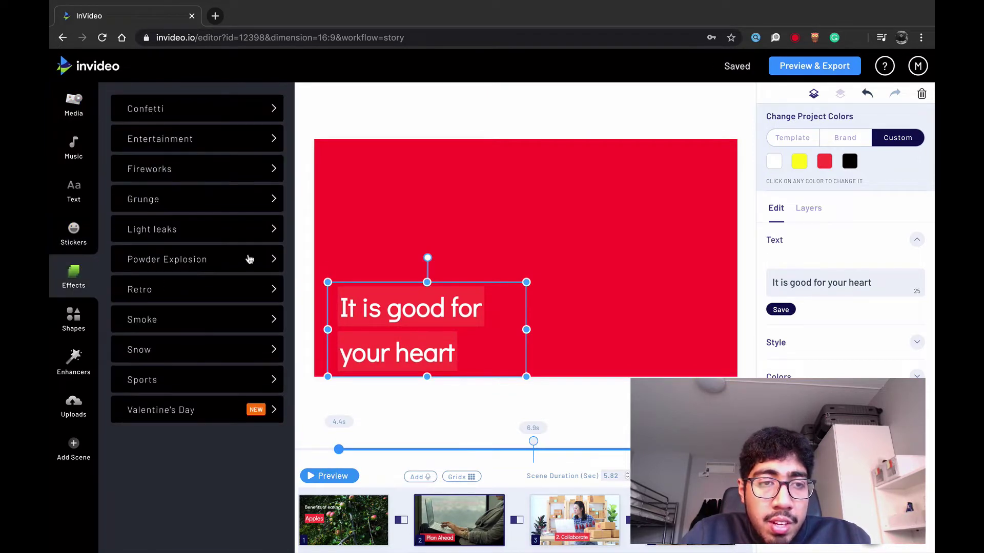
{"action": "left_click", "coordinate": [77, 192]}
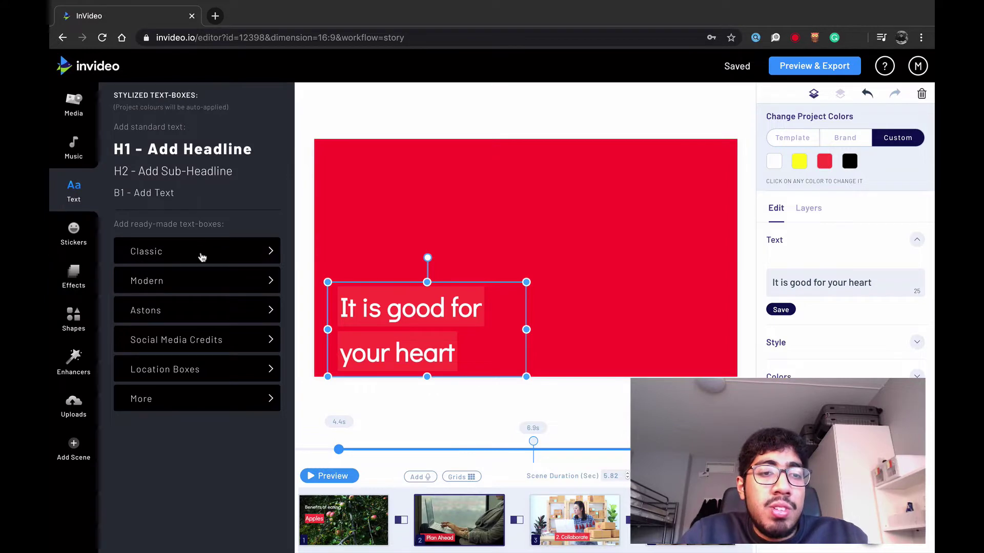
{"action": "left_click", "coordinate": [73, 146]}
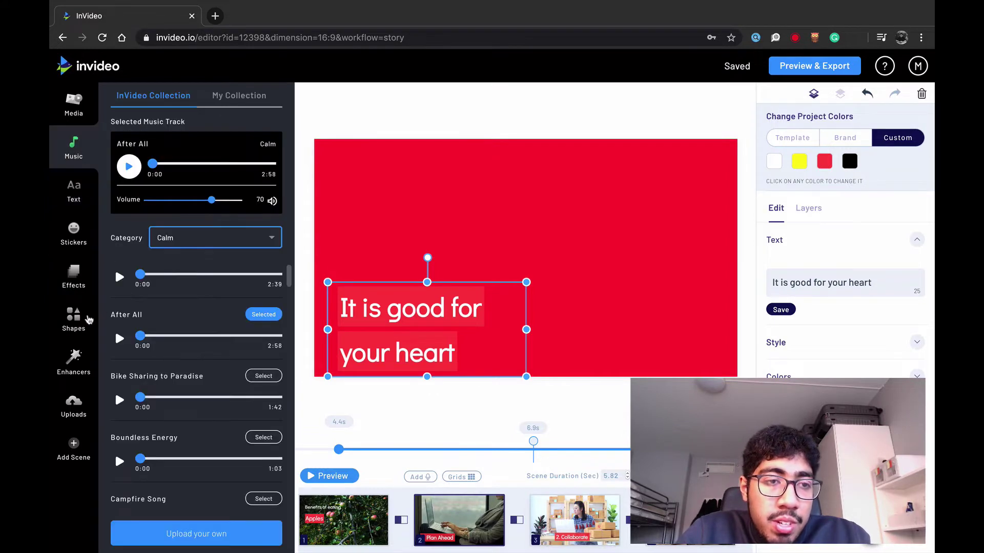
{"action": "left_click", "coordinate": [77, 279]}
{"action": "left_click", "coordinate": [77, 229]}
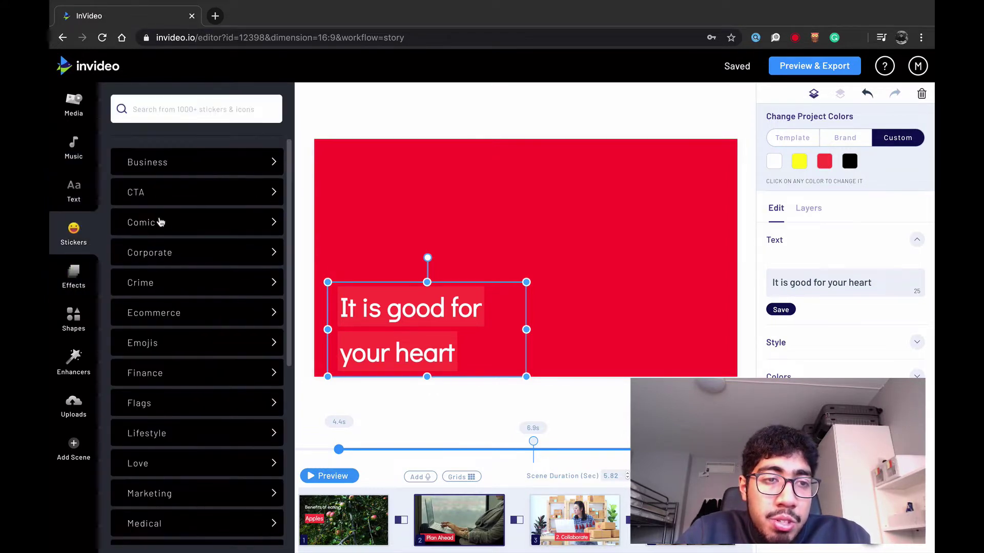
Examine the stickers in the Corporate and Places categories and view the voice-over options
{"action": "left_click", "coordinate": [158, 252]}
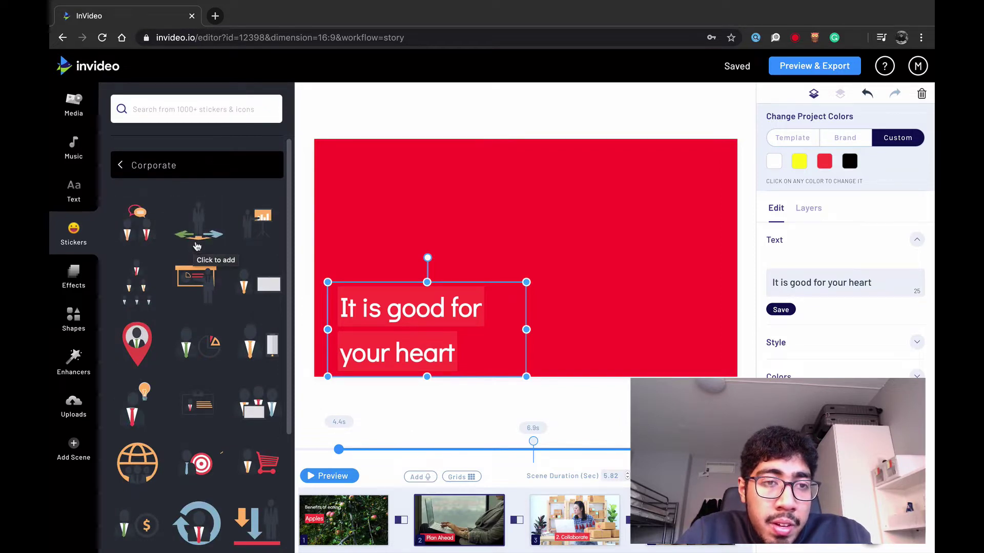
{"action": "scroll", "coordinate": [204, 340], "scroll_direction": "down", "scroll_amount": 2}
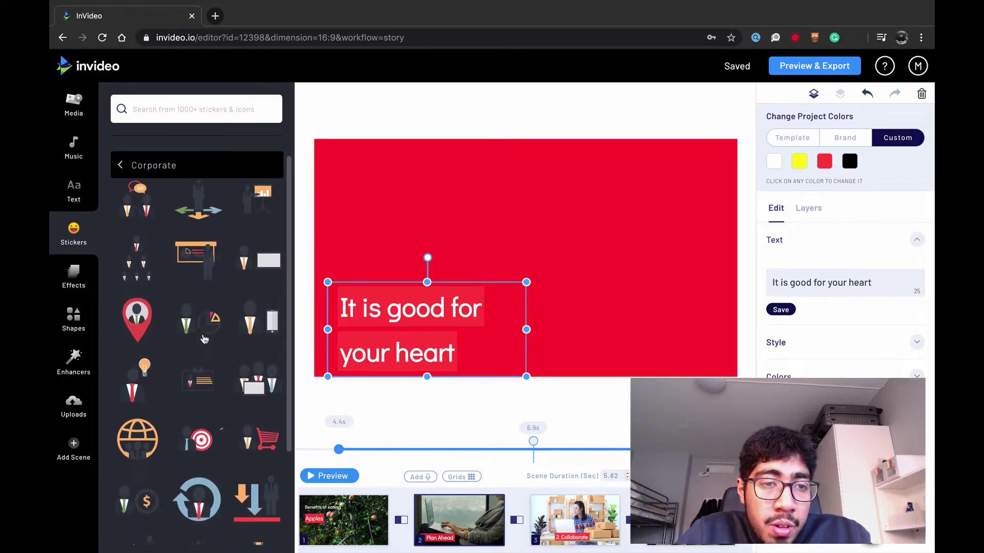
{"action": "scroll", "coordinate": [200, 344], "scroll_direction": "down", "scroll_amount": 2}
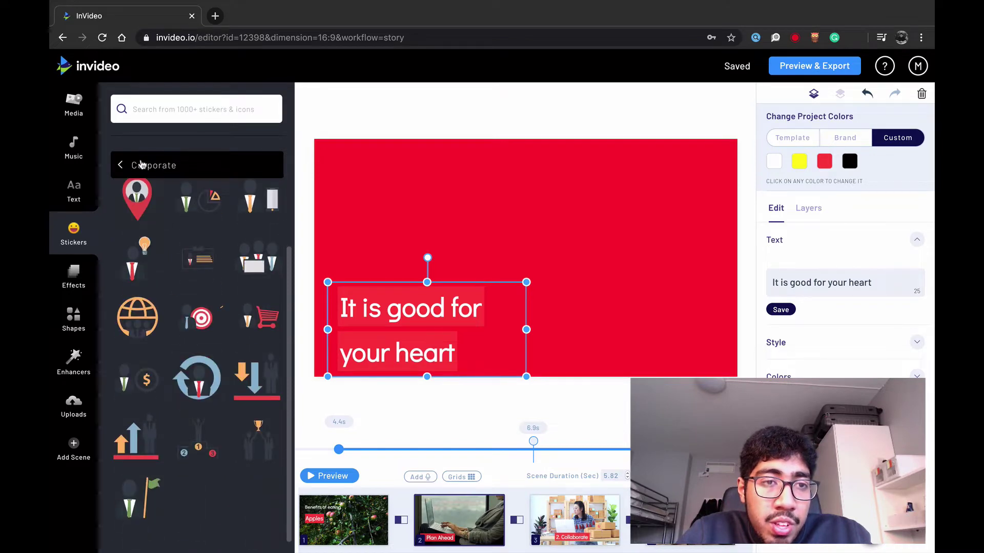
{"action": "left_click", "coordinate": [159, 168]}
{"action": "scroll", "coordinate": [155, 241], "scroll_direction": "down", "scroll_amount": 3}
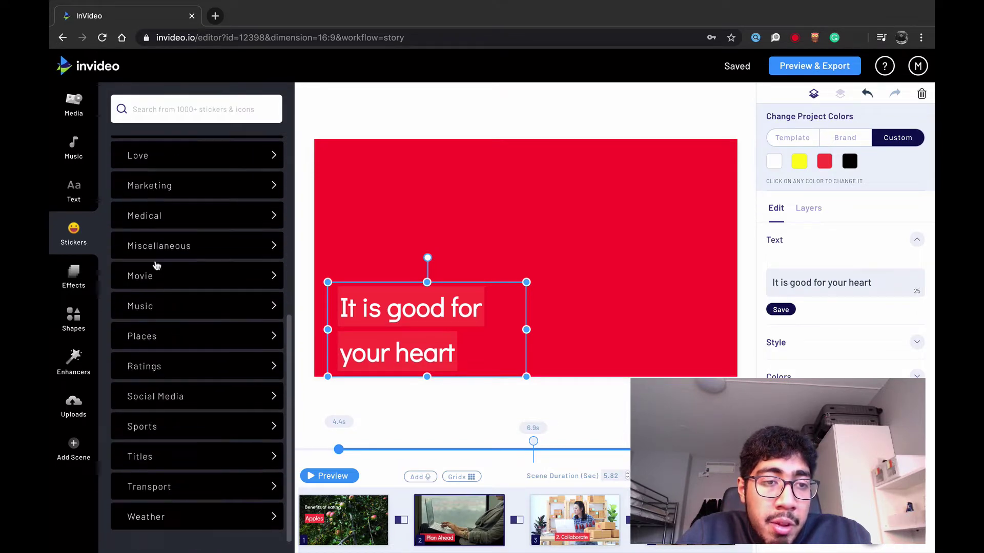
{"action": "left_click", "coordinate": [149, 343]}
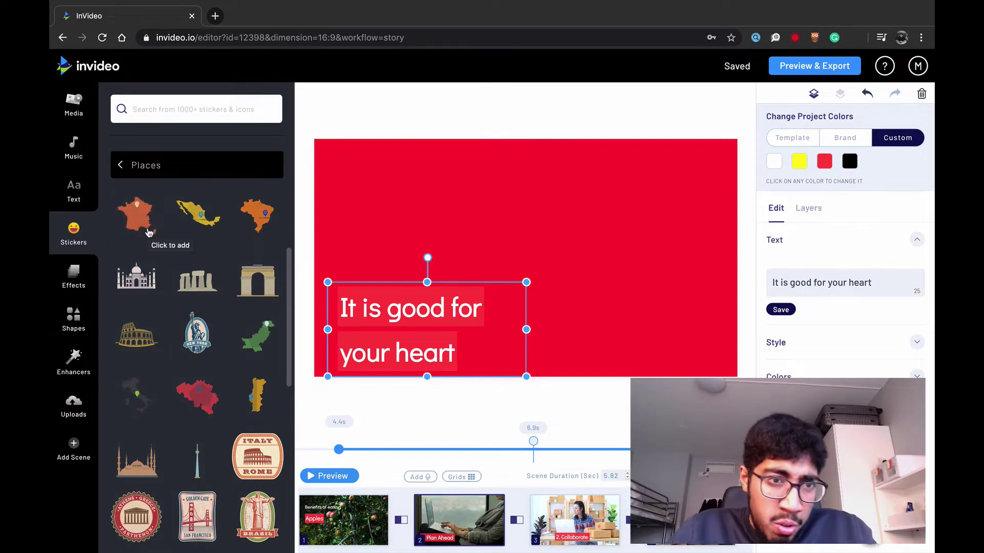
{"action": "scroll", "coordinate": [229, 303], "scroll_direction": "down", "scroll_amount": 1}
{"action": "scroll", "coordinate": [229, 302], "scroll_direction": "down", "scroll_amount": 2}
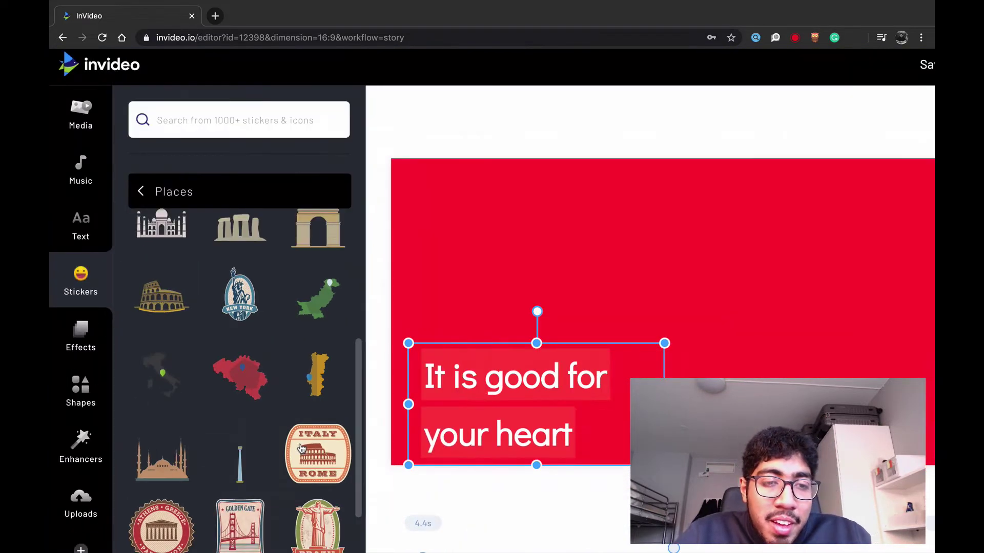
{"action": "scroll", "coordinate": [301, 449], "scroll_direction": "down", "scroll_amount": 5}
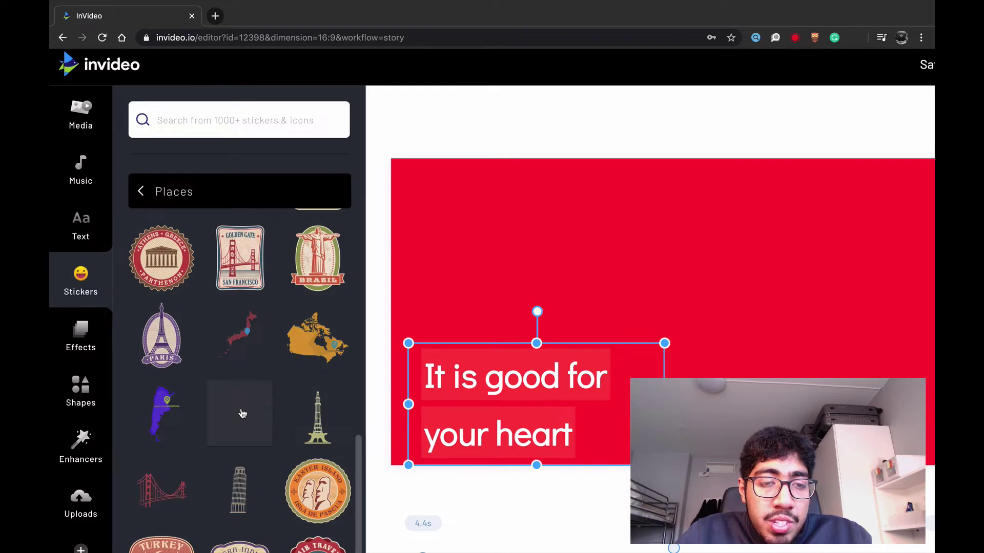
{"action": "scroll", "coordinate": [172, 266], "scroll_direction": "down", "scroll_amount": 2}
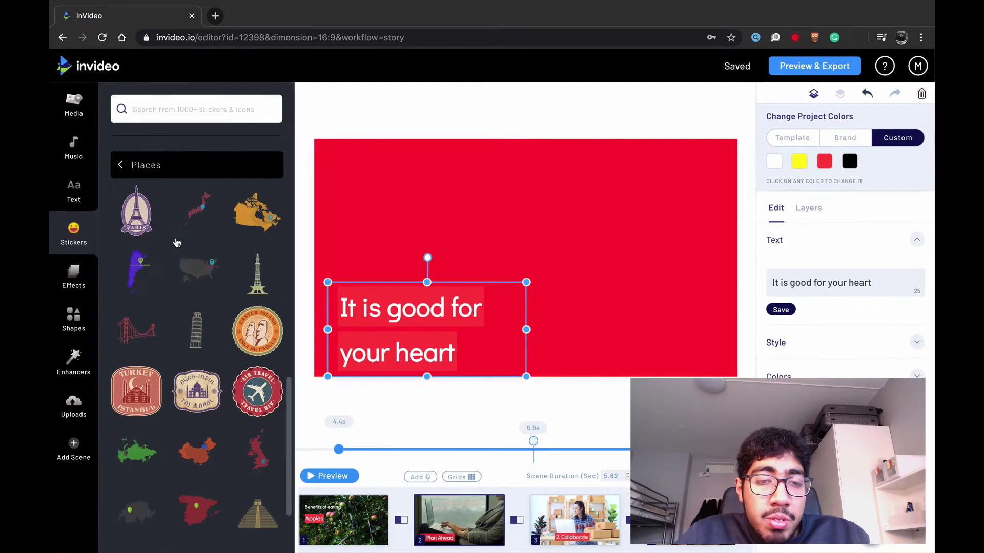
{"action": "left_click", "coordinate": [422, 477]}
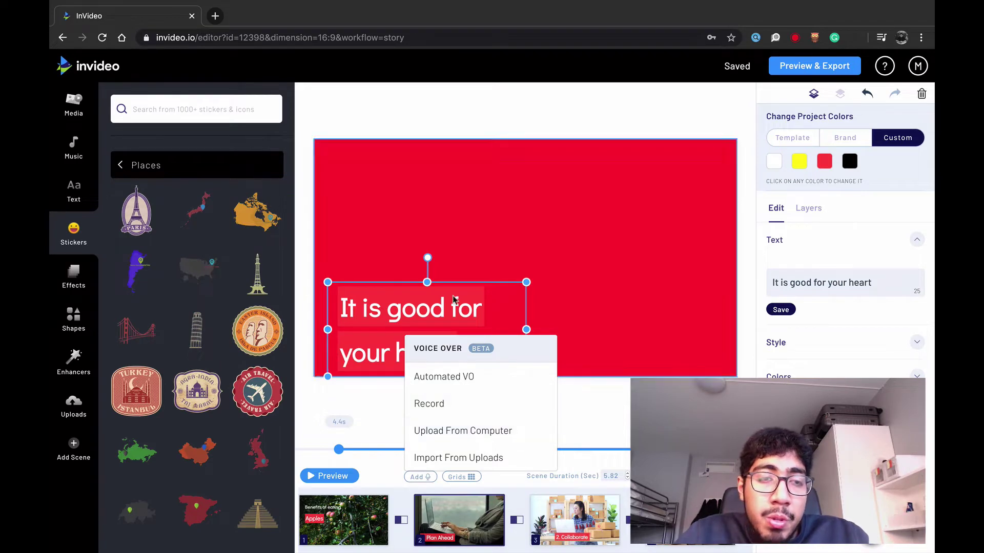
Add the small floating pink hearts effect from the Valentine's Day category to the second scene and preview it
{"action": "left_click", "coordinate": [87, 280]}
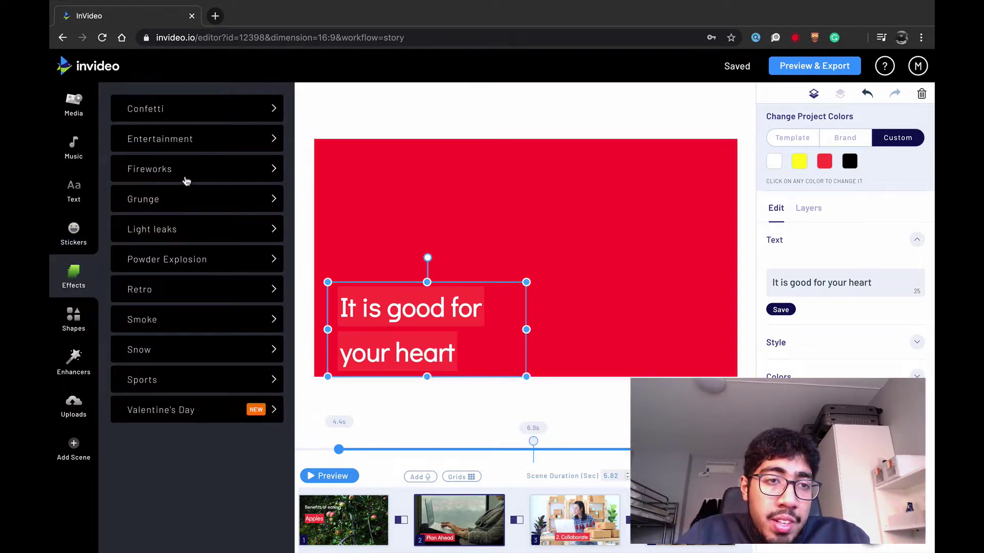
{"action": "left_click", "coordinate": [186, 179]}
{"action": "left_click", "coordinate": [153, 119]}
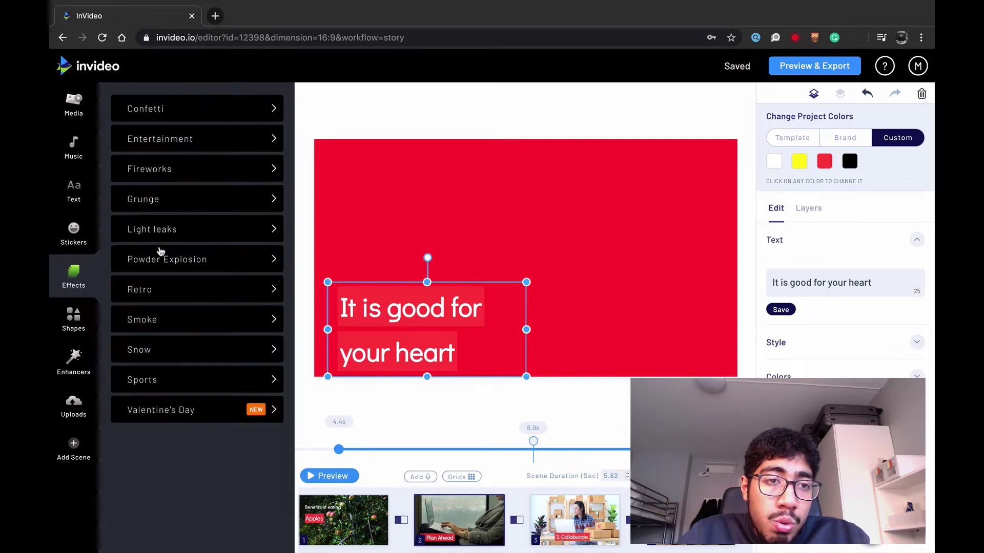
{"action": "left_click", "coordinate": [162, 410]}
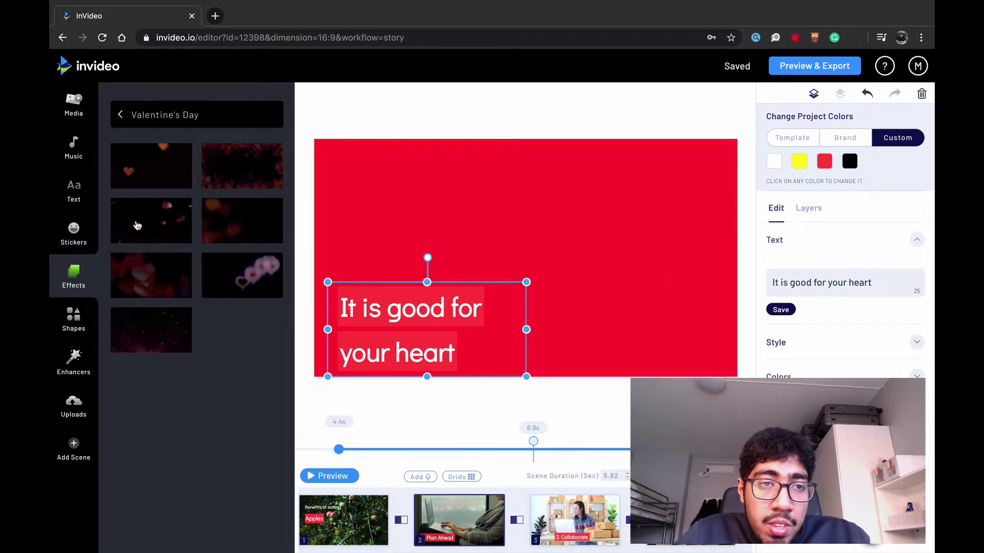
{"action": "left_click", "coordinate": [156, 334]}
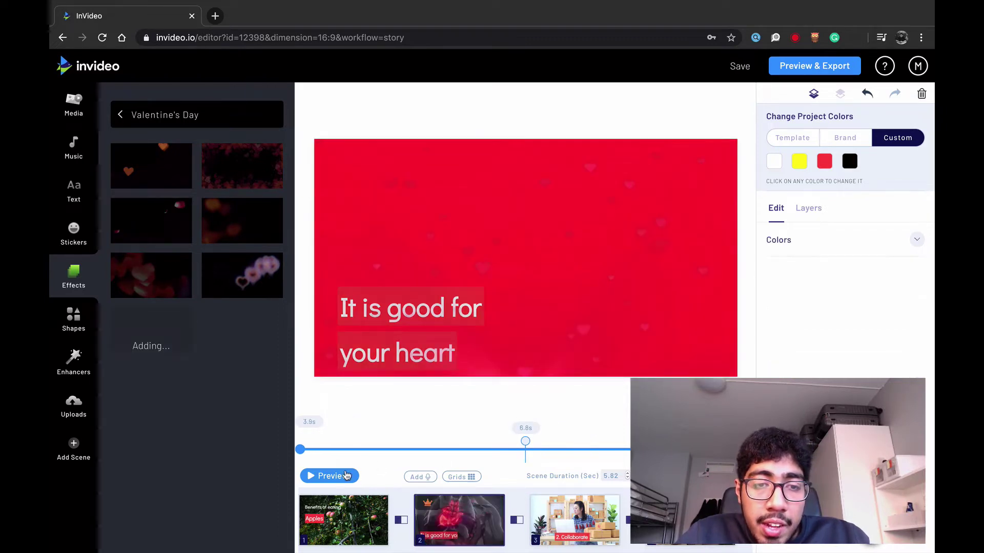
{"action": "left_click", "coordinate": [346, 476]}
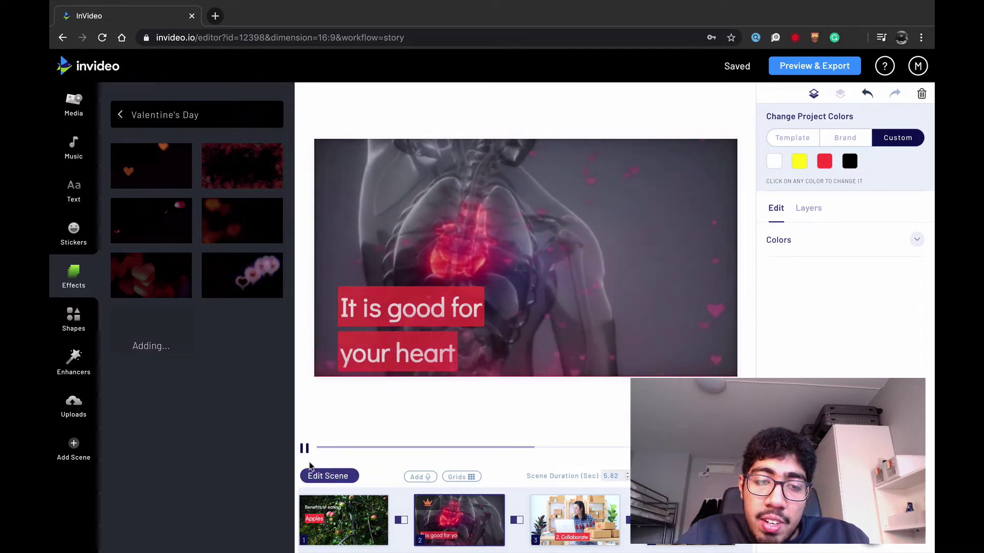
{"action": "left_click", "coordinate": [304, 448]}
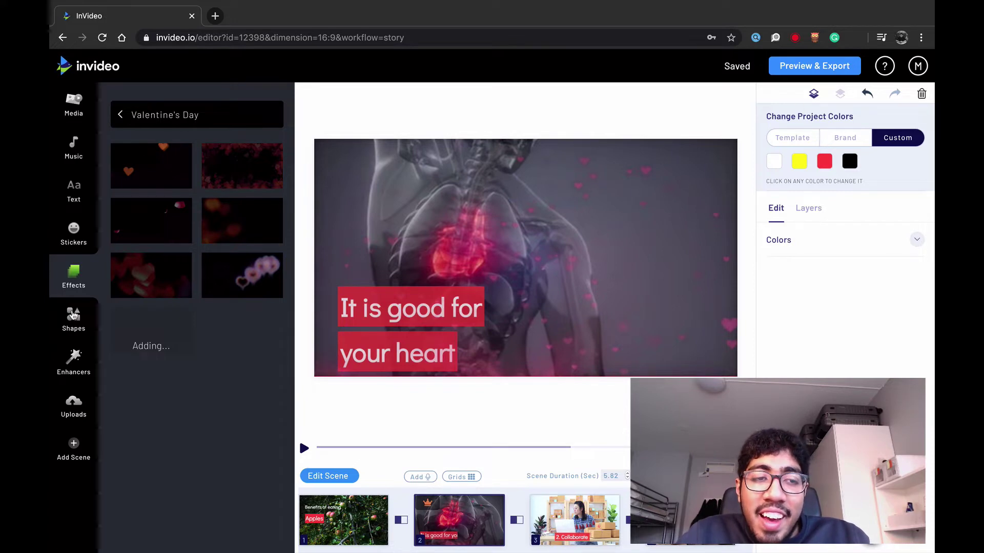
Look through the shapes, enhancers such as Collage Layouts, uploads and media available for the project
{"action": "left_click", "coordinate": [73, 320]}
{"action": "left_click", "coordinate": [78, 375]}
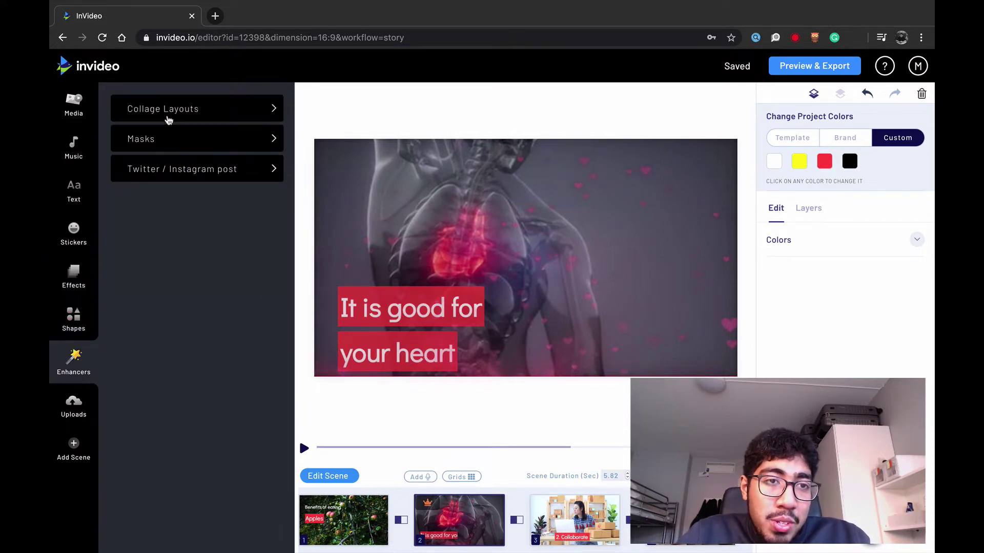
{"action": "left_click", "coordinate": [168, 120]}
{"action": "left_click", "coordinate": [153, 110]}
{"action": "left_click", "coordinate": [74, 407]}
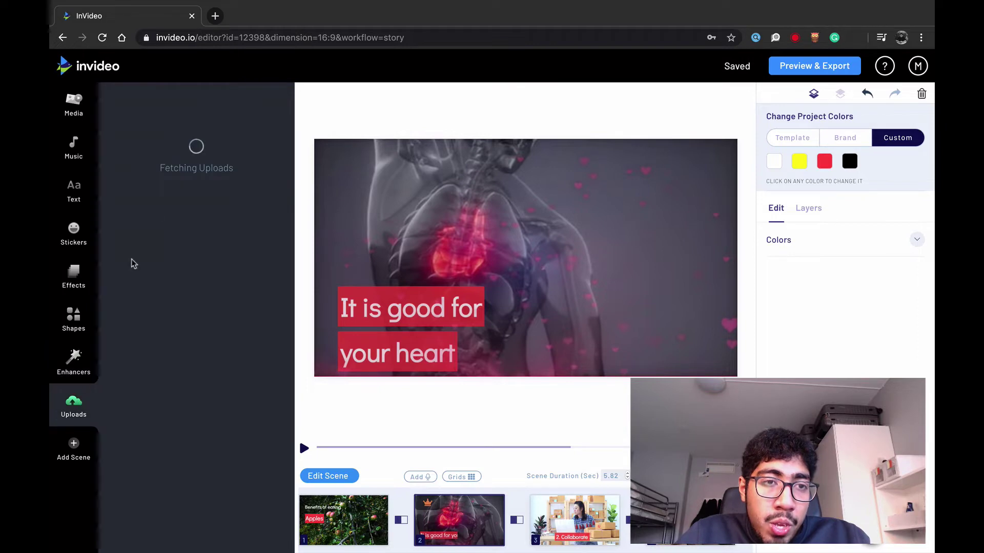
{"action": "left_click", "coordinate": [75, 109]}
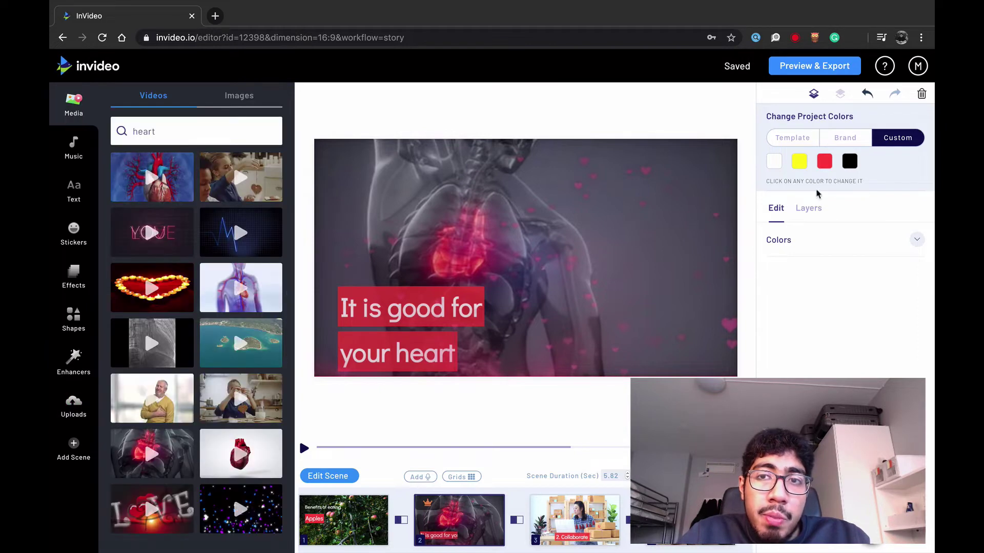
Play the full video preview through the first two scenes and close it
{"action": "left_click", "coordinate": [818, 67]}
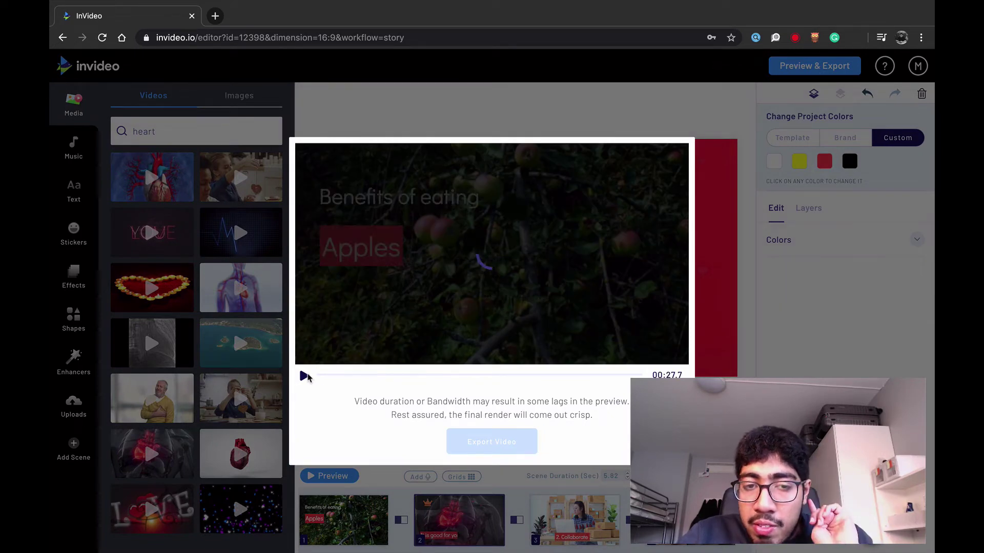
{"action": "left_click", "coordinate": [305, 377]}
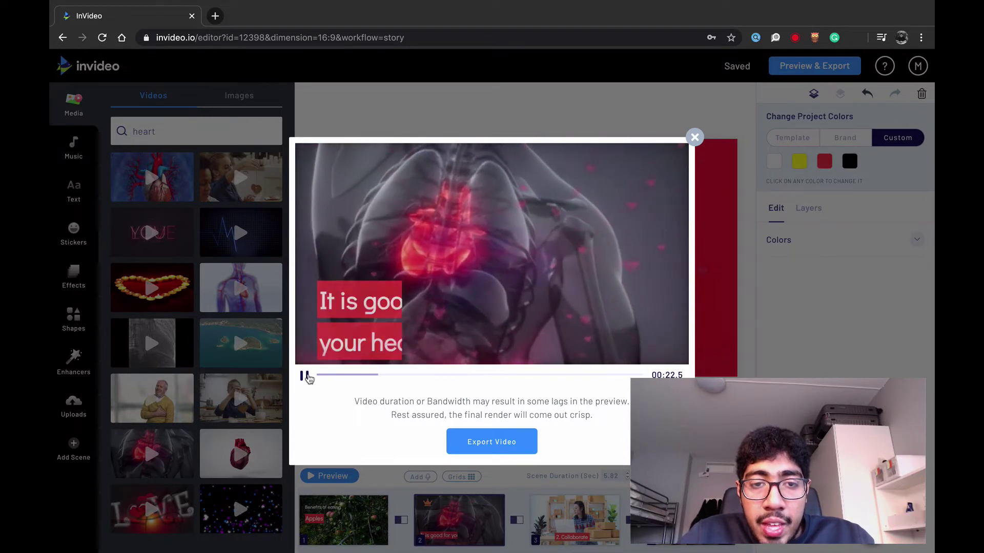
{"action": "left_click", "coordinate": [729, 309]}
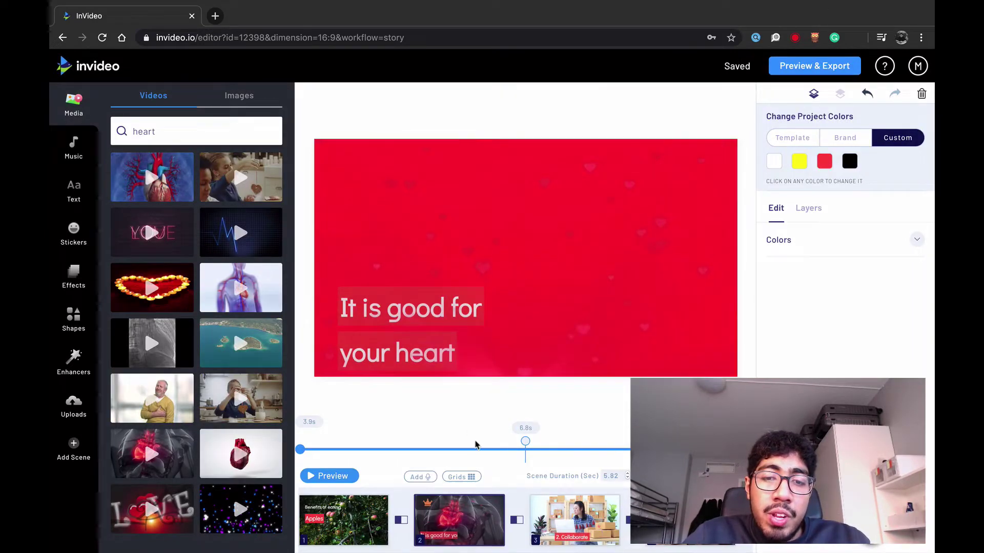
Look through the available scene transitions and apply Cross Zoom between the first and second scenes
{"action": "left_click", "coordinate": [552, 532]}
{"action": "left_click", "coordinate": [516, 521]}
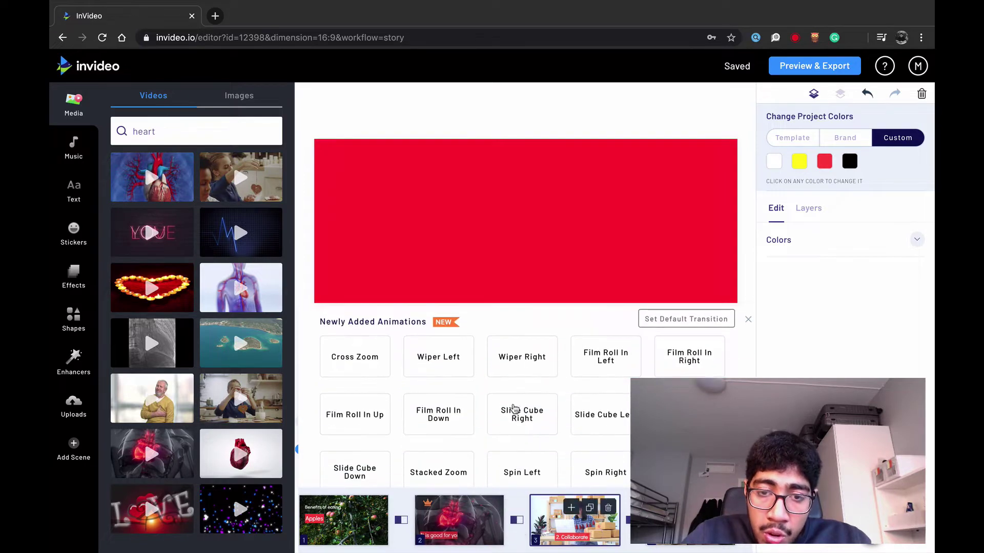
{"action": "scroll", "coordinate": [524, 409], "scroll_direction": "down", "scroll_amount": 5}
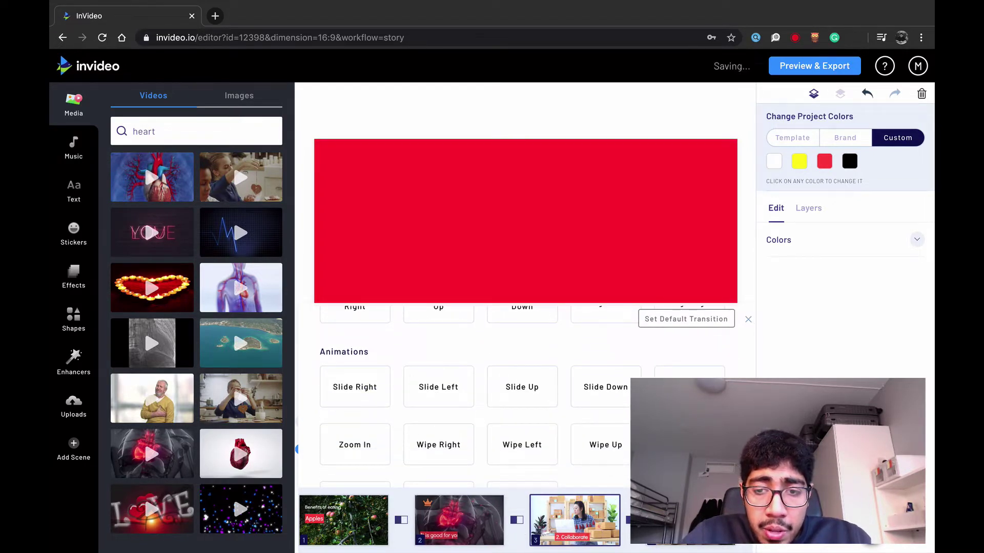
{"action": "scroll", "coordinate": [459, 389], "scroll_direction": "down", "scroll_amount": 3}
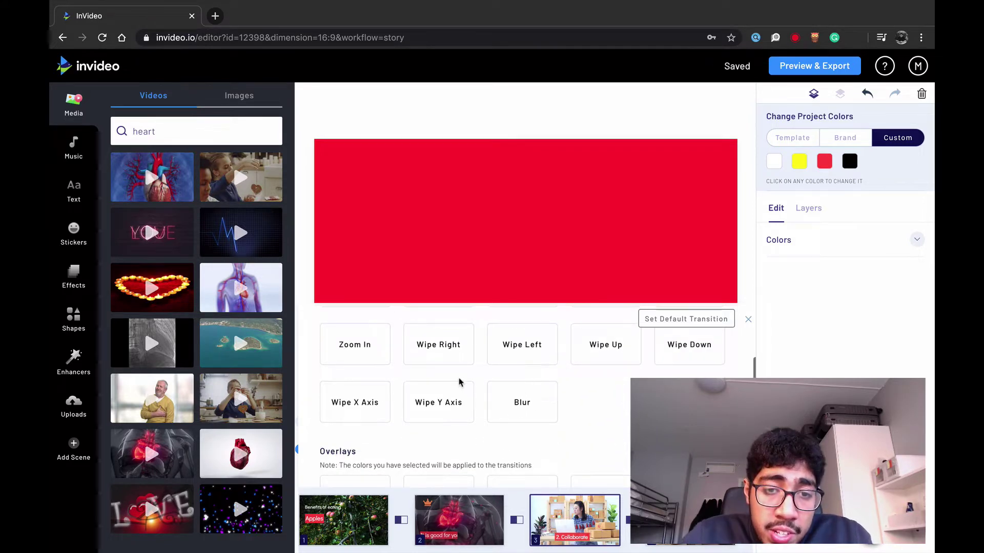
{"action": "scroll", "coordinate": [458, 380], "scroll_direction": "up", "scroll_amount": 10}
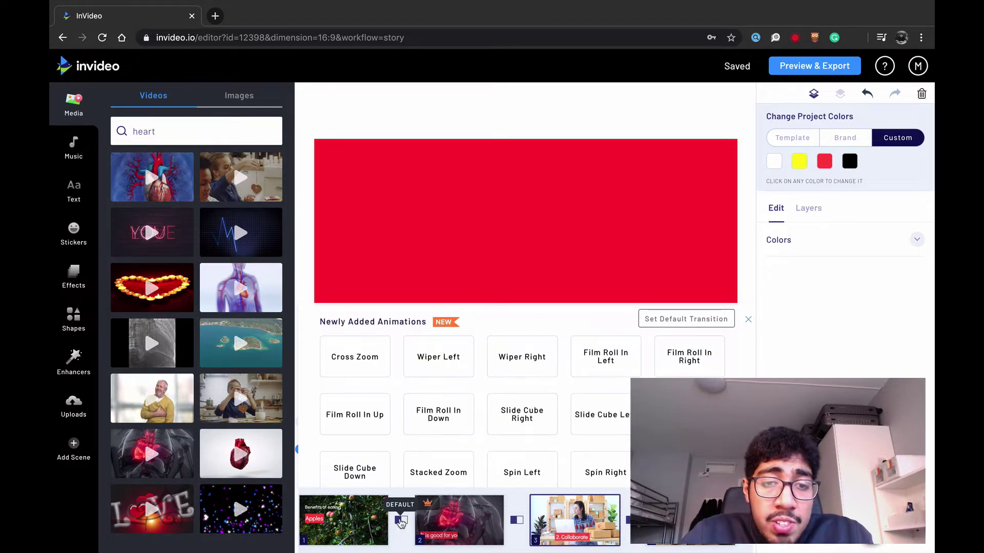
{"action": "left_click", "coordinate": [401, 521]}
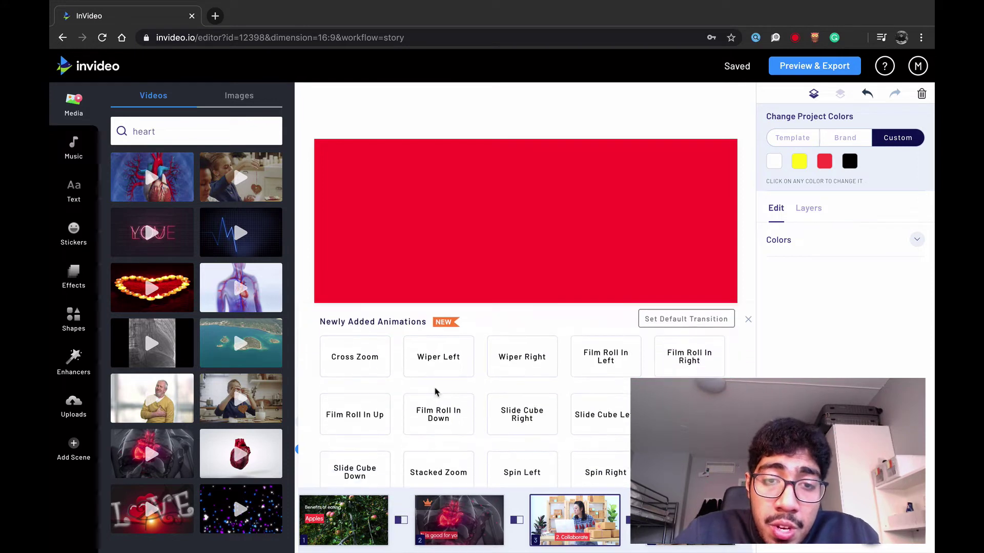
{"action": "mouse_move", "coordinate": [358, 364]}
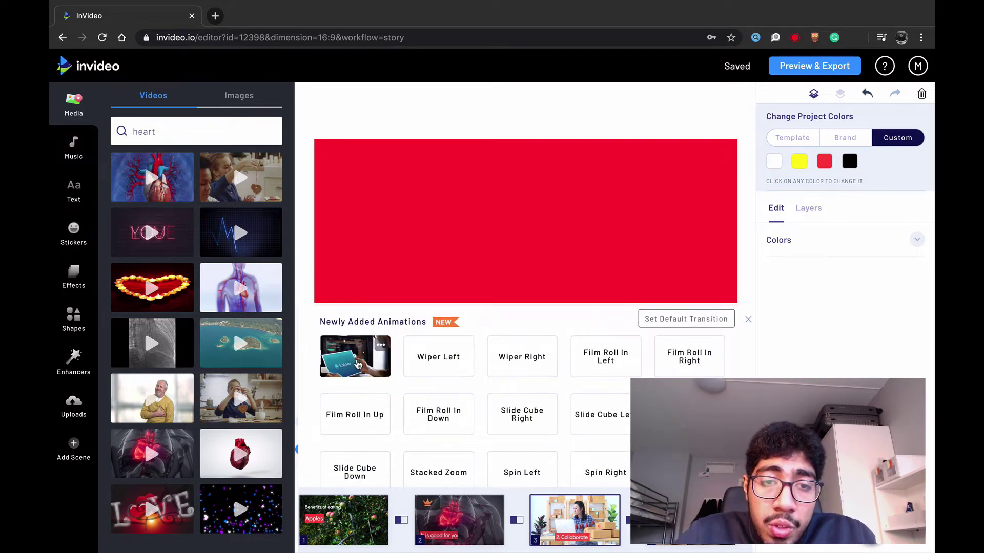
{"action": "left_click", "coordinate": [358, 365]}
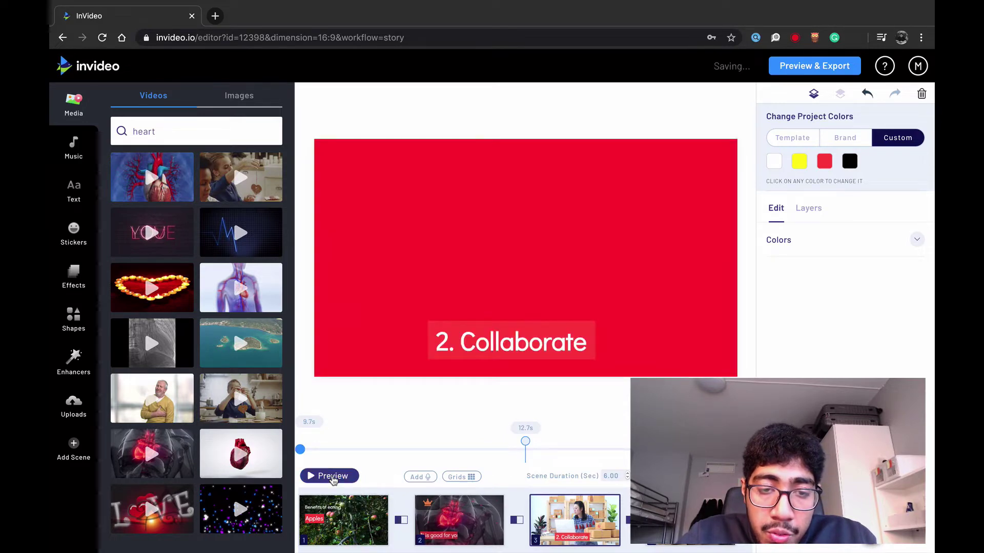
Preview the third scene, play the full video up to the heart scene, and close the preview
{"action": "left_click", "coordinate": [332, 477]}
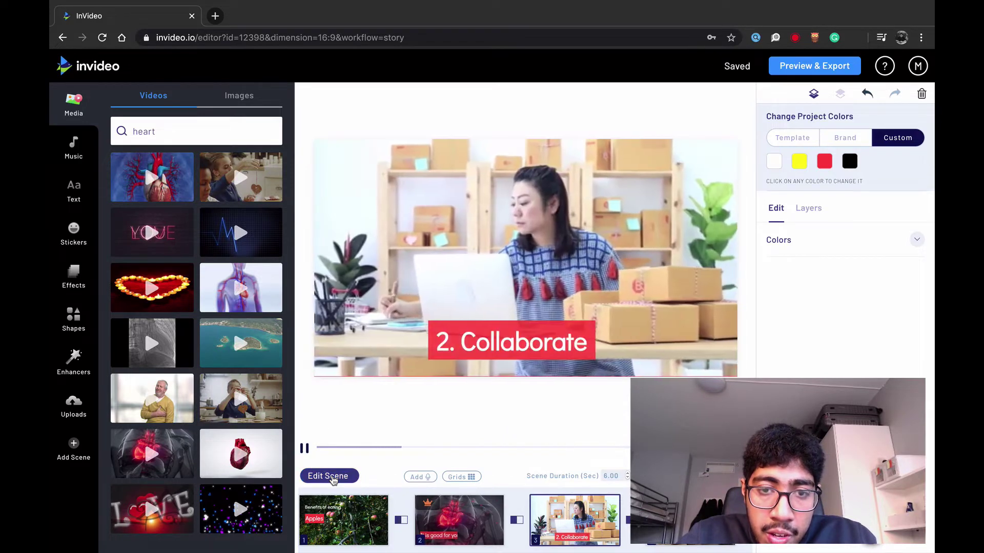
{"action": "left_click", "coordinate": [332, 476]}
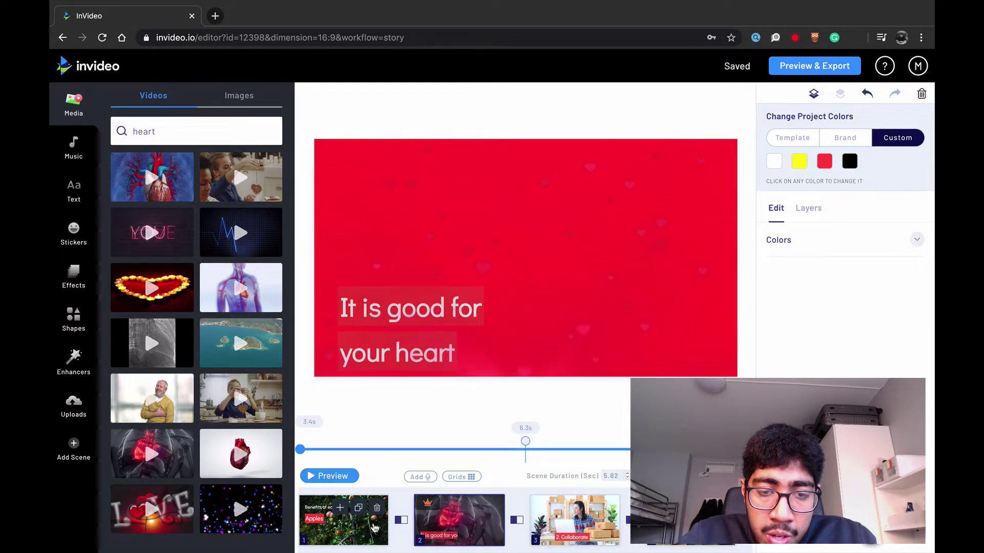
{"action": "left_click", "coordinate": [374, 528]}
{"action": "left_click", "coordinate": [817, 68]}
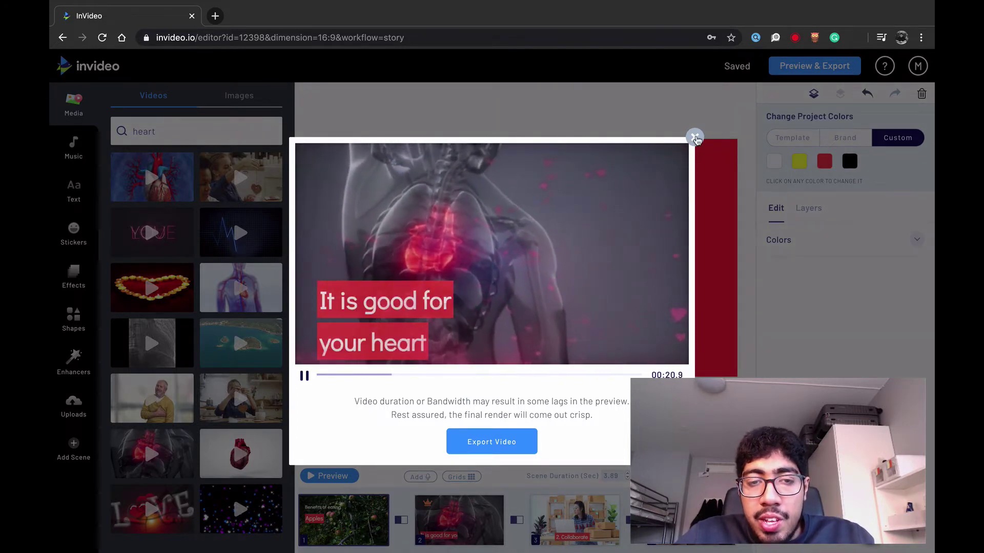
{"action": "left_click", "coordinate": [695, 138]}
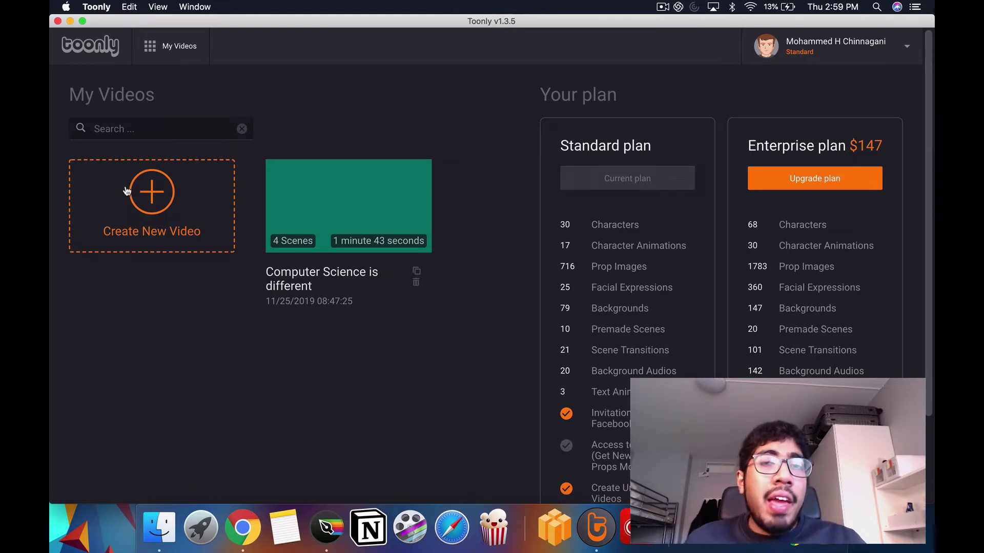
Create a new Toonly video named Tutorial and look through the preset scenes
{"action": "left_click", "coordinate": [194, 239]}
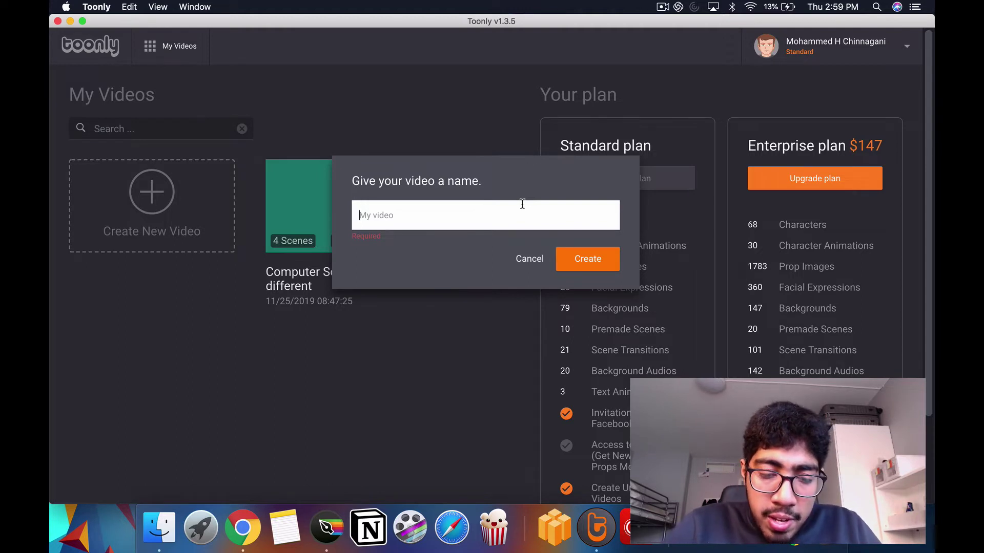
{"action": "key", "text": "Return"}
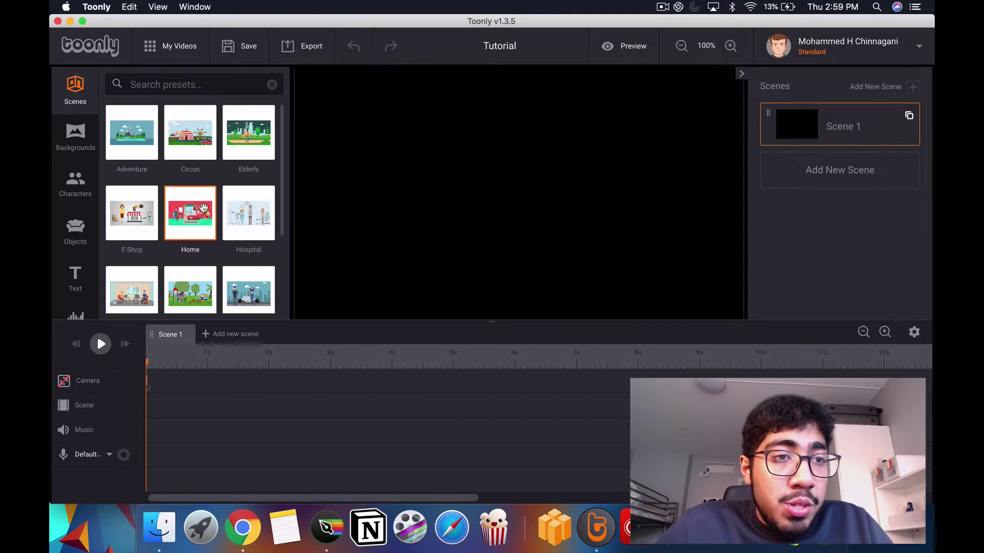
{"action": "scroll", "coordinate": [133, 113], "scroll_direction": "down", "scroll_amount": 5}
{"action": "scroll", "coordinate": [156, 155], "scroll_direction": "up", "scroll_amount": 5}
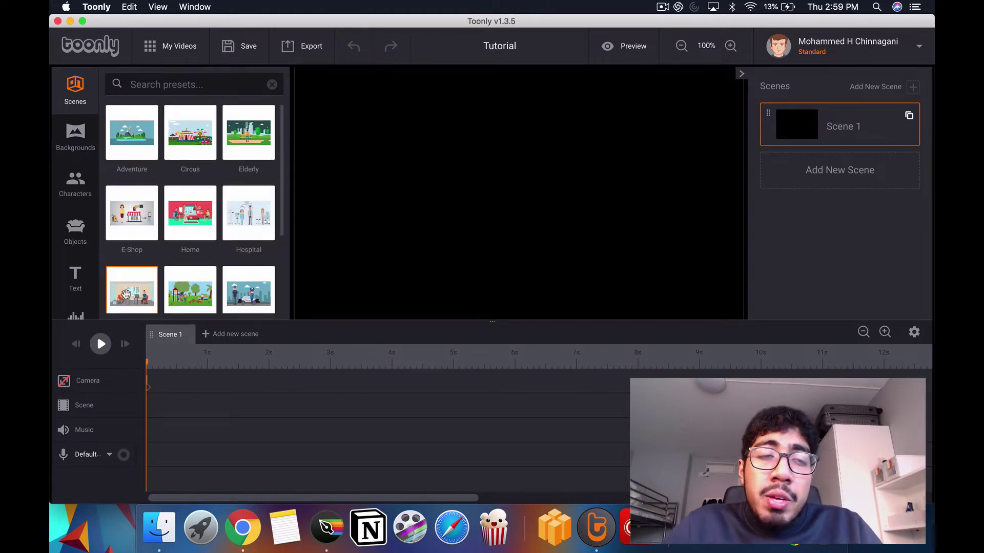
{"action": "scroll", "coordinate": [246, 189], "scroll_direction": "down", "scroll_amount": 3}
{"action": "scroll", "coordinate": [263, 181], "scroll_direction": "up", "scroll_amount": 3}
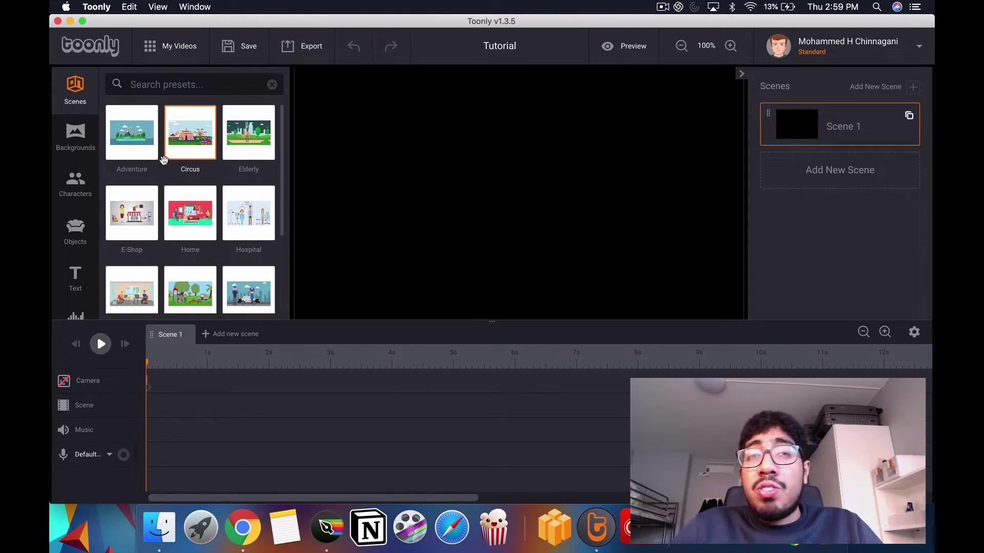
{"action": "scroll", "coordinate": [170, 163], "scroll_direction": "down", "scroll_amount": 5}
Browse the available backgrounds and place the red Wall background in Scene 1
{"action": "left_click", "coordinate": [76, 135]}
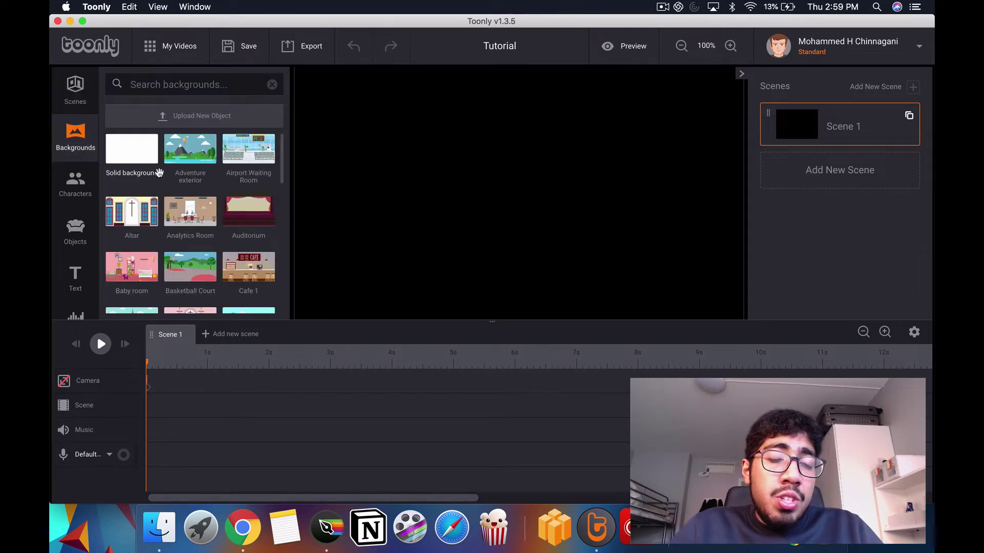
{"action": "scroll", "coordinate": [161, 177], "scroll_direction": "down", "scroll_amount": 5}
{"action": "scroll", "coordinate": [161, 177], "scroll_direction": "up", "scroll_amount": 5}
{"action": "left_click", "coordinate": [192, 84]}
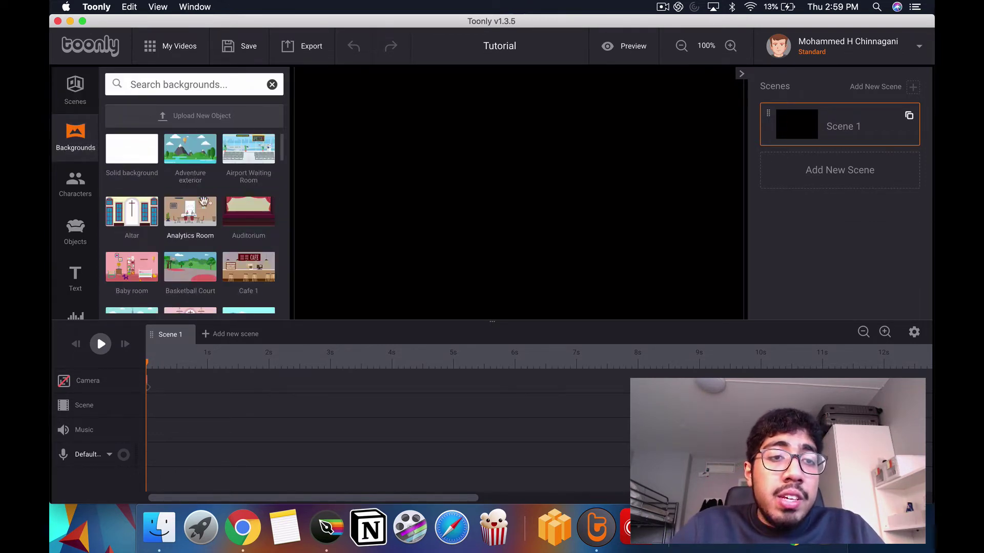
{"action": "scroll", "coordinate": [226, 262], "scroll_direction": "down", "scroll_amount": 5}
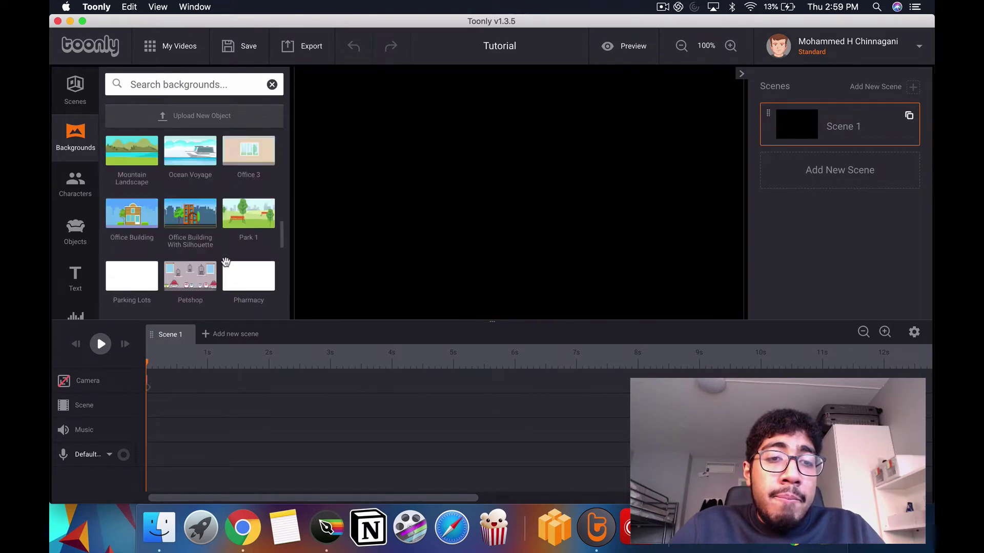
{"action": "scroll", "coordinate": [226, 262], "scroll_direction": "down", "scroll_amount": 10}
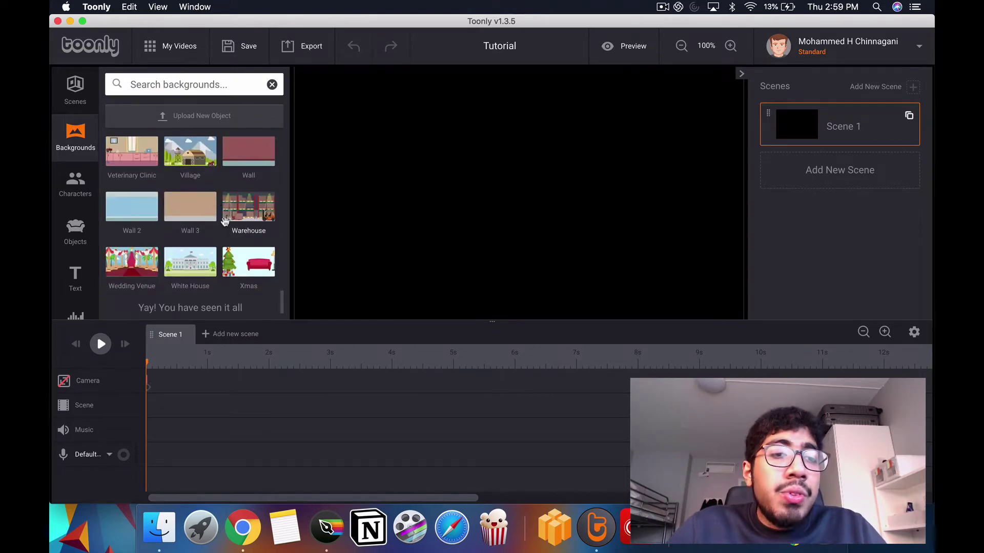
{"action": "scroll", "coordinate": [210, 210], "scroll_direction": "up", "scroll_amount": 5}
{"action": "scroll", "coordinate": [198, 200], "scroll_direction": "down", "scroll_amount": 5}
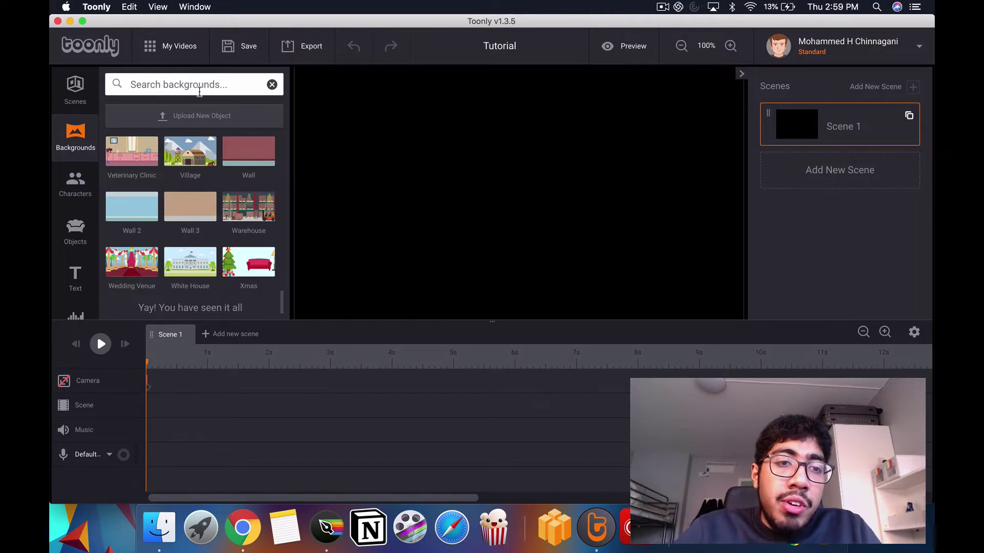
{"action": "left_click_drag", "start_coordinate": [251, 154], "coordinate": [408, 196]}
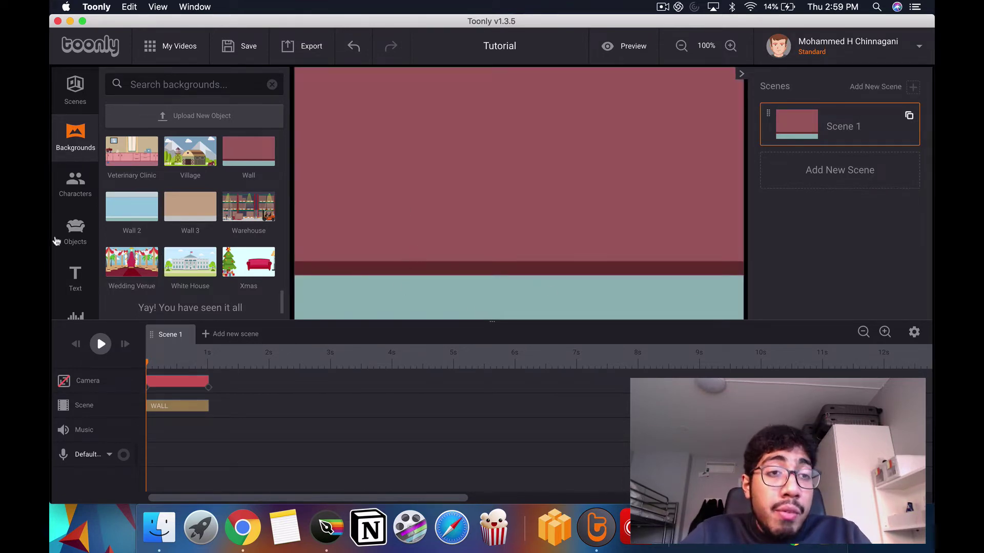
Add the African American Business Man character to the left part of Scene 1 and set its animation type to Say hi
{"action": "left_click", "coordinate": [75, 185]}
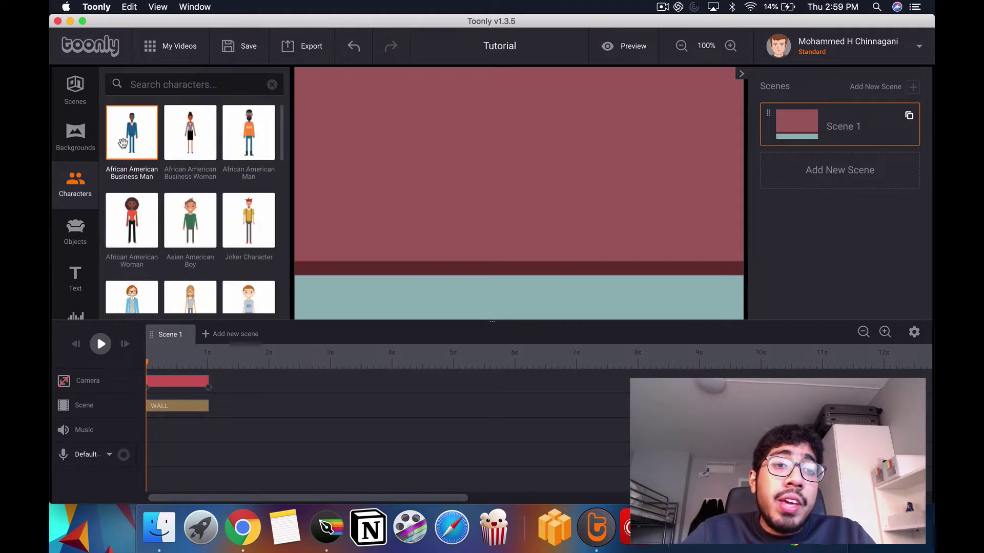
{"action": "left_click_drag", "start_coordinate": [123, 142], "coordinate": [377, 218]}
{"action": "left_click", "coordinate": [370, 305]}
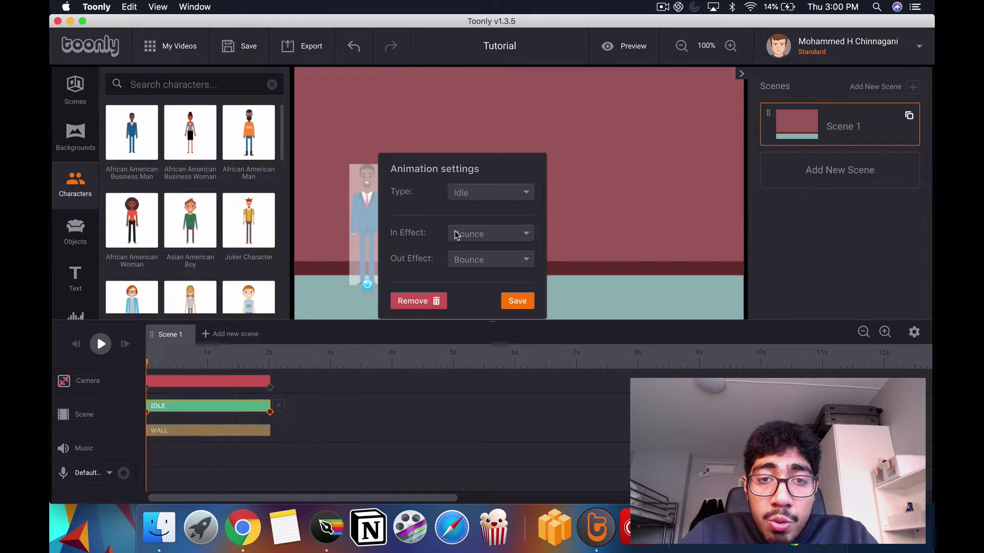
{"action": "left_click", "coordinate": [489, 192]}
{"action": "type", "text": "say"}
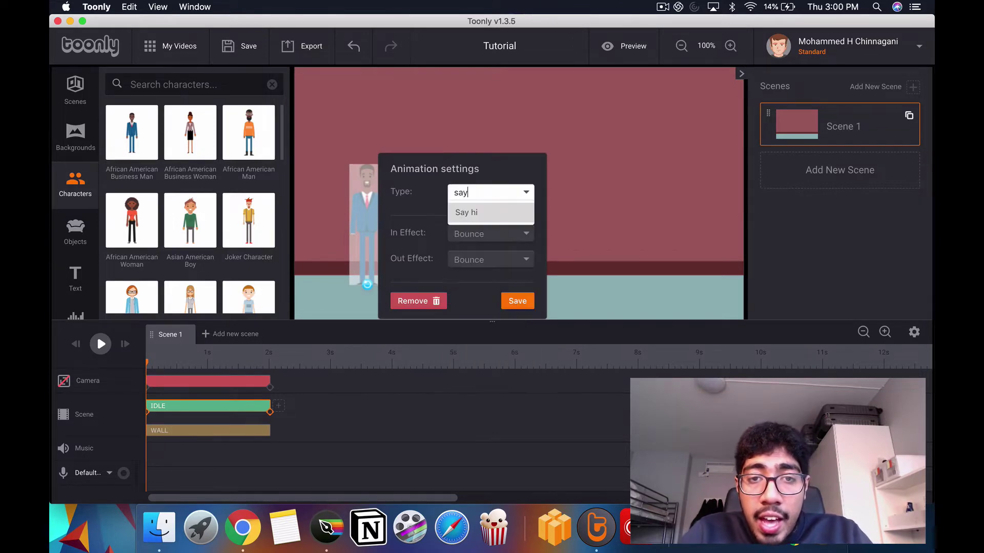
{"action": "left_click", "coordinate": [489, 300]}
{"action": "left_click", "coordinate": [487, 196]}
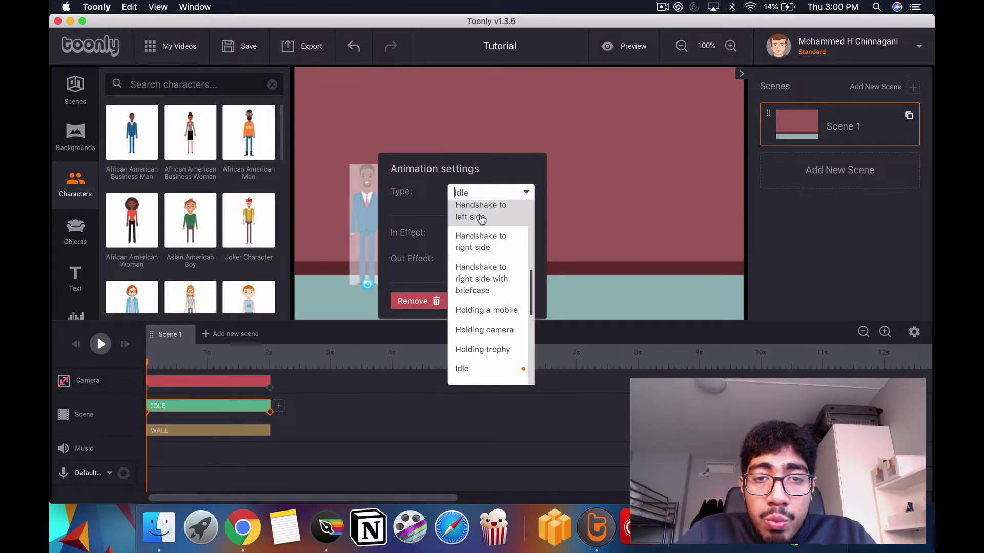
{"action": "type", "text": "sa"}
{"action": "left_click", "coordinate": [478, 222]}
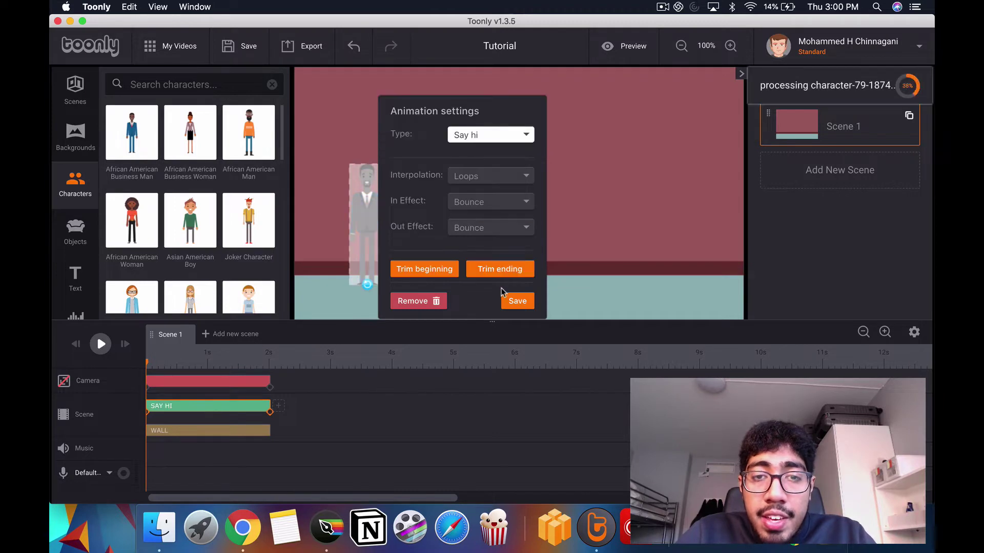
{"action": "left_click", "coordinate": [516, 301]}
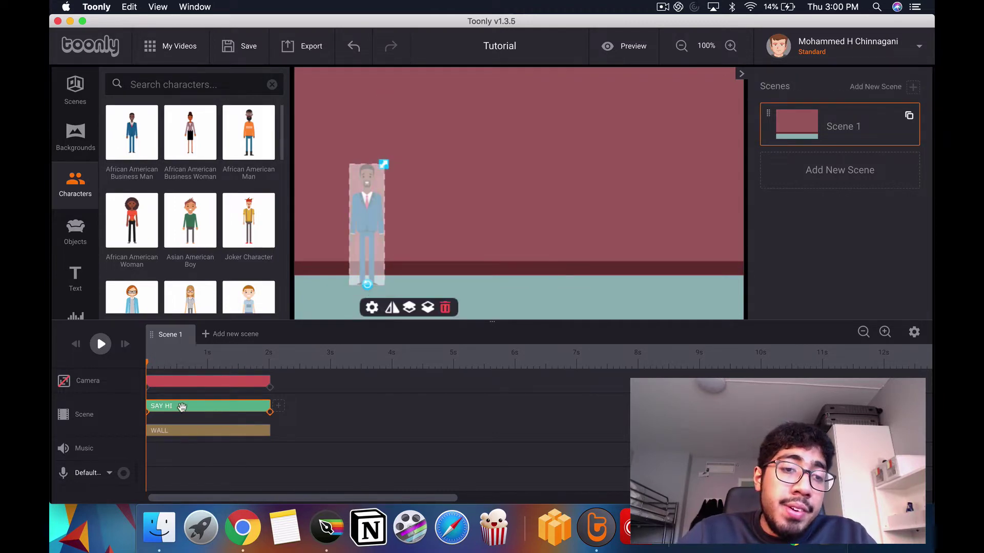
Move the character's Say hi clip to start at about 0.7 s on the timeline and play the scene
{"action": "left_click_drag", "start_coordinate": [182, 407], "coordinate": [250, 410]}
{"action": "key", "text": "space"}
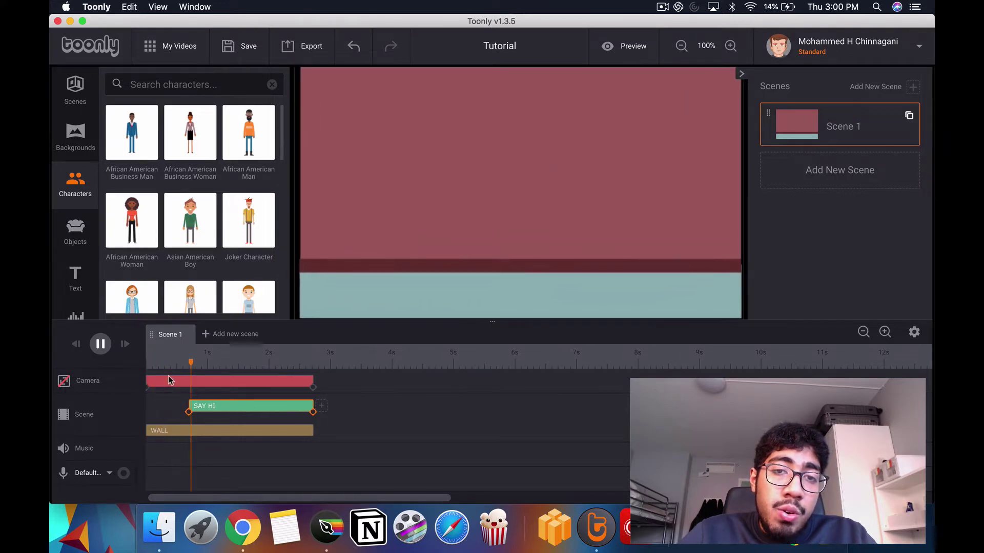
{"action": "key", "text": "space"}
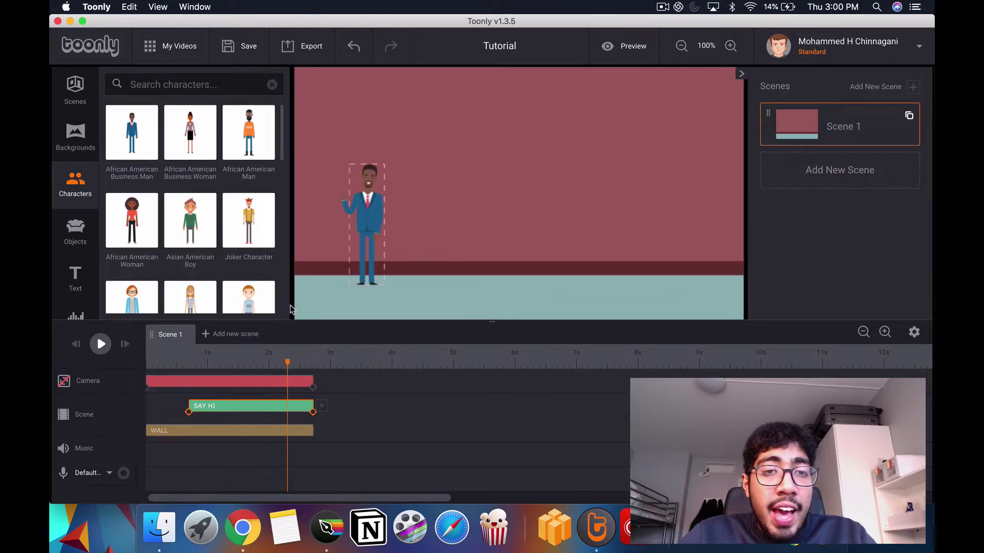
Place the Bubble-logo.png object in the middle of Scene 1, beside the business man
{"action": "left_click", "coordinate": [75, 231]}
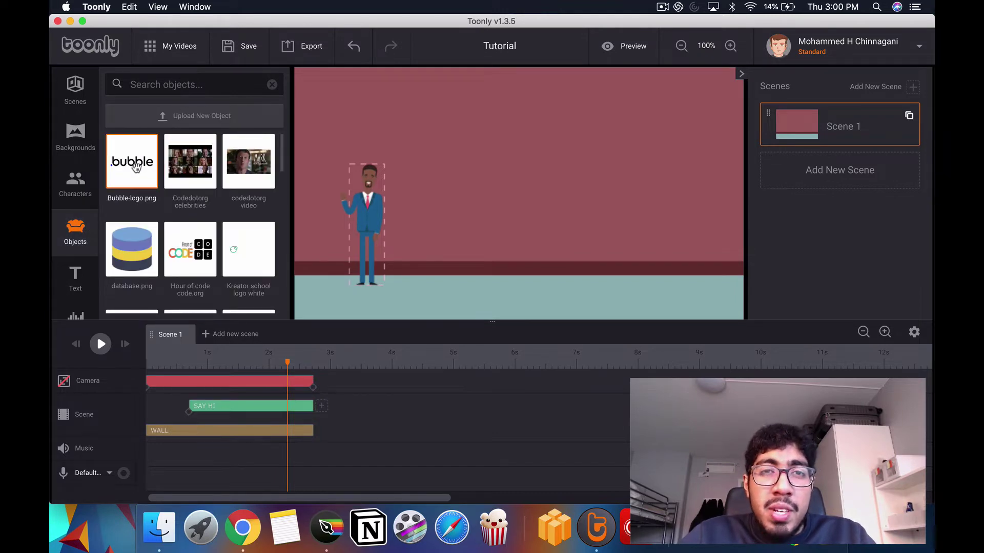
{"action": "left_click_drag", "start_coordinate": [133, 173], "coordinate": [499, 203]}
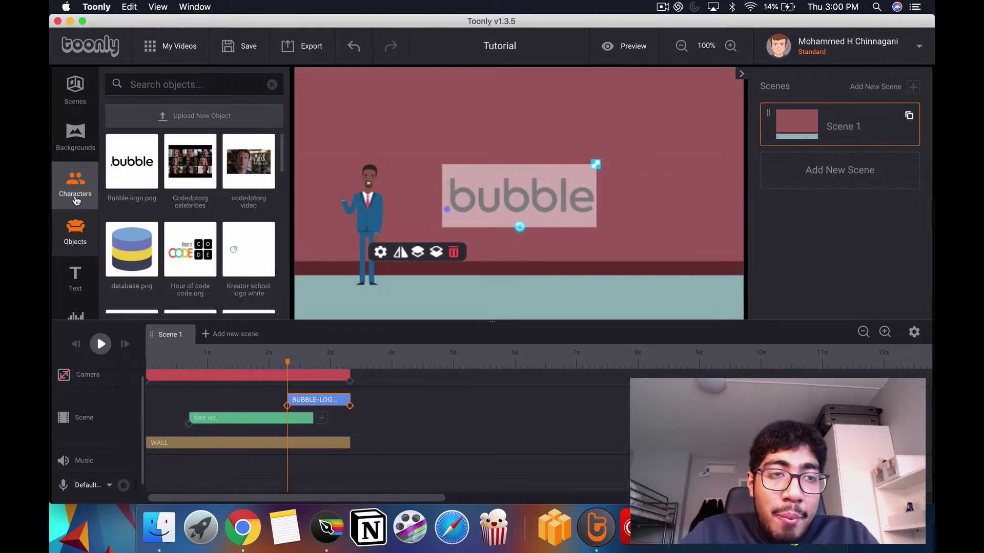
{"action": "left_click", "coordinate": [98, 185]}
Add a Slidy text above the bubble logo and set its content to "Basics of"
{"action": "left_click", "coordinate": [77, 277]}
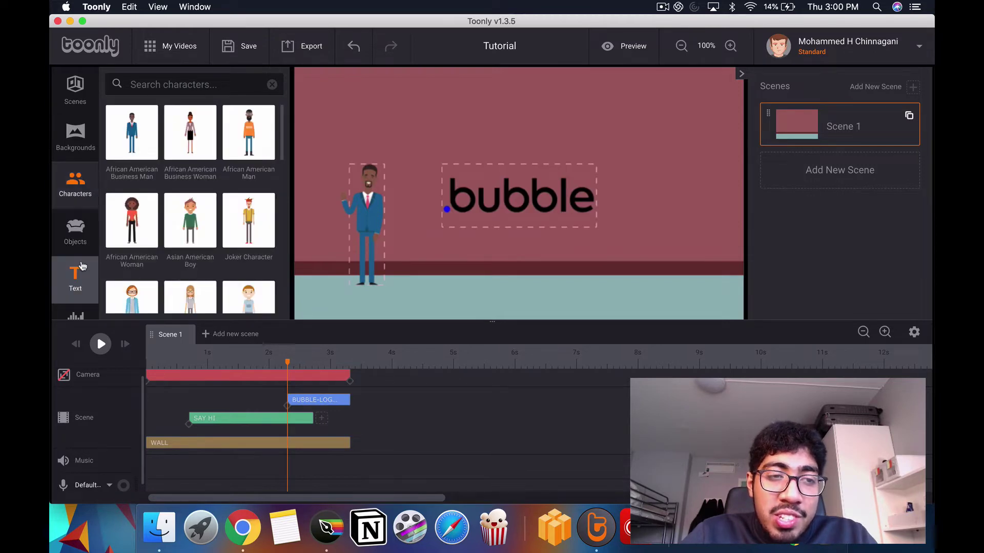
{"action": "left_click_drag", "start_coordinate": [190, 128], "coordinate": [526, 151]}
{"action": "double_click", "coordinate": [856, 126]}
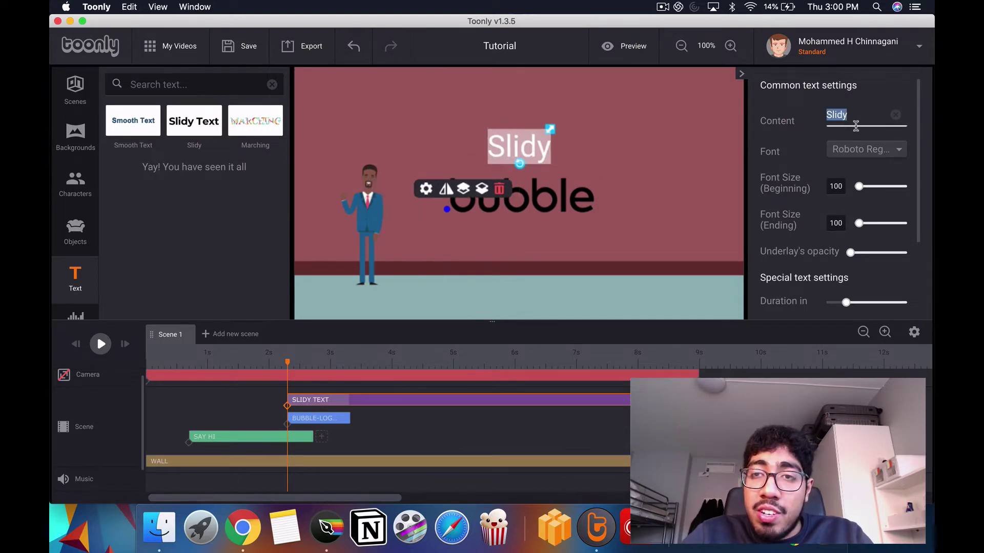
{"action": "type", "text": "Ba"}
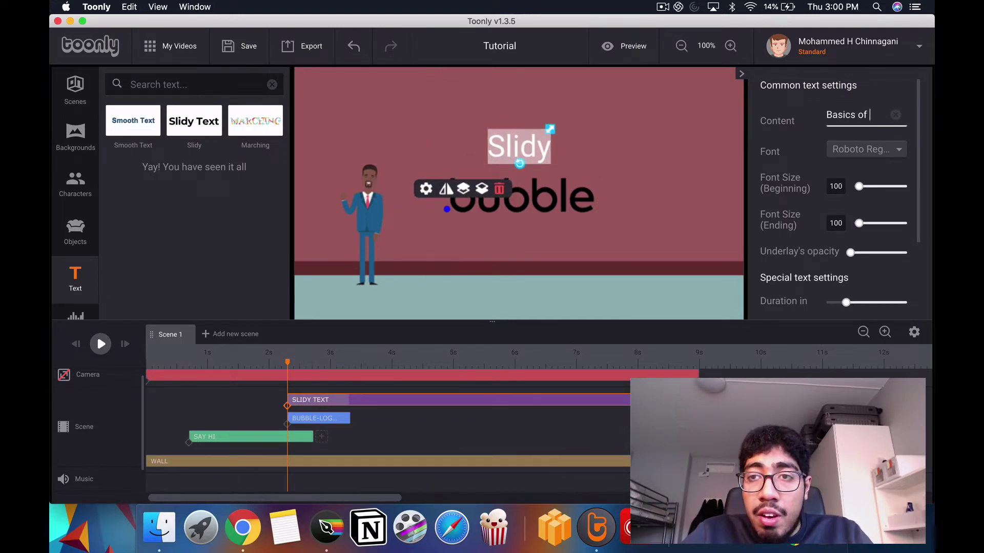
{"action": "type", "text": "sics of"}
{"action": "key", "text": "BackSpace"}
Try the Handlee font on the "Basics of" text, then set it to PatrickHand with a beginning font size of 94
{"action": "left_click", "coordinate": [877, 150]}
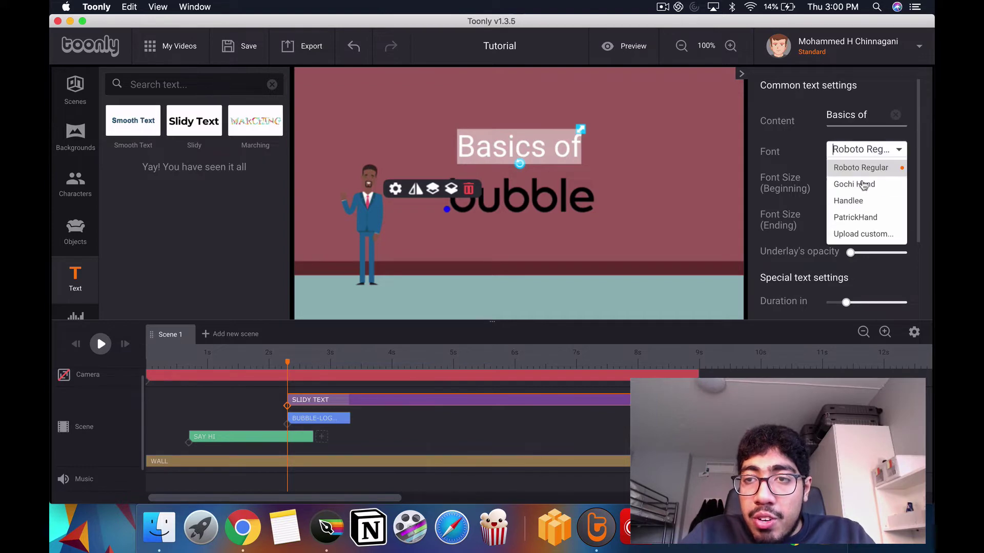
{"action": "left_click", "coordinate": [859, 201]}
{"action": "left_click", "coordinate": [866, 152]}
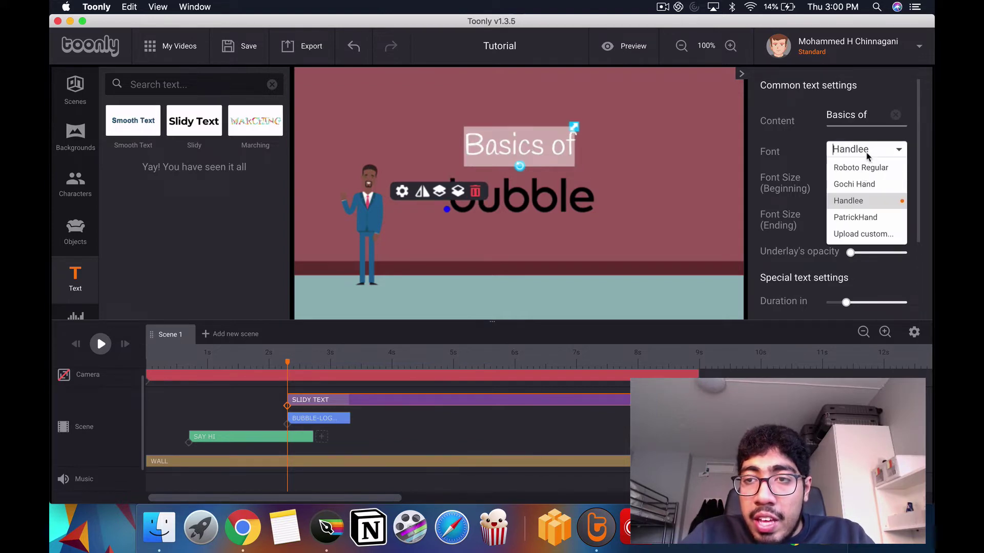
{"action": "left_click", "coordinate": [862, 217]}
{"action": "left_click", "coordinate": [864, 154]}
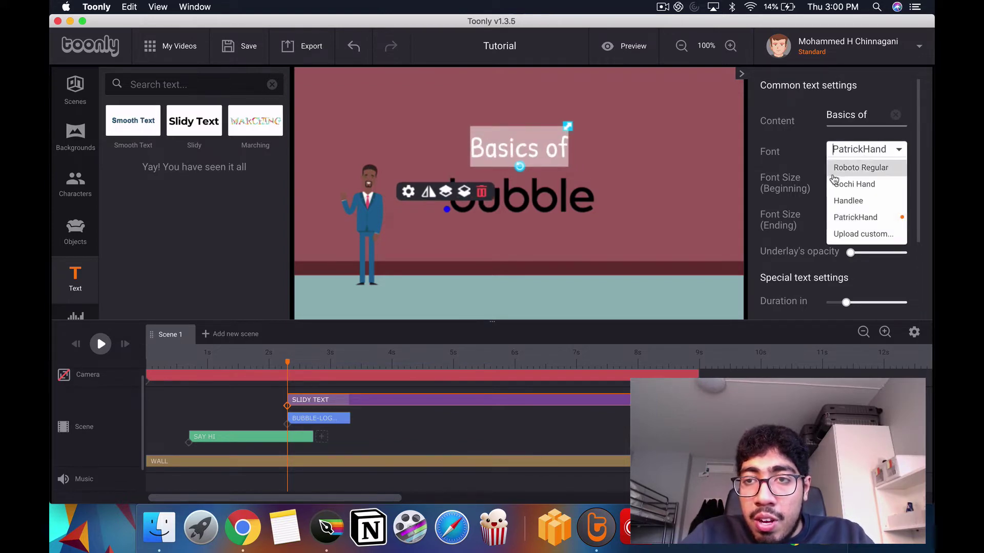
{"action": "left_click", "coordinate": [820, 188]}
{"action": "left_click_drag", "start_coordinate": [857, 189], "coordinate": [859, 189]}
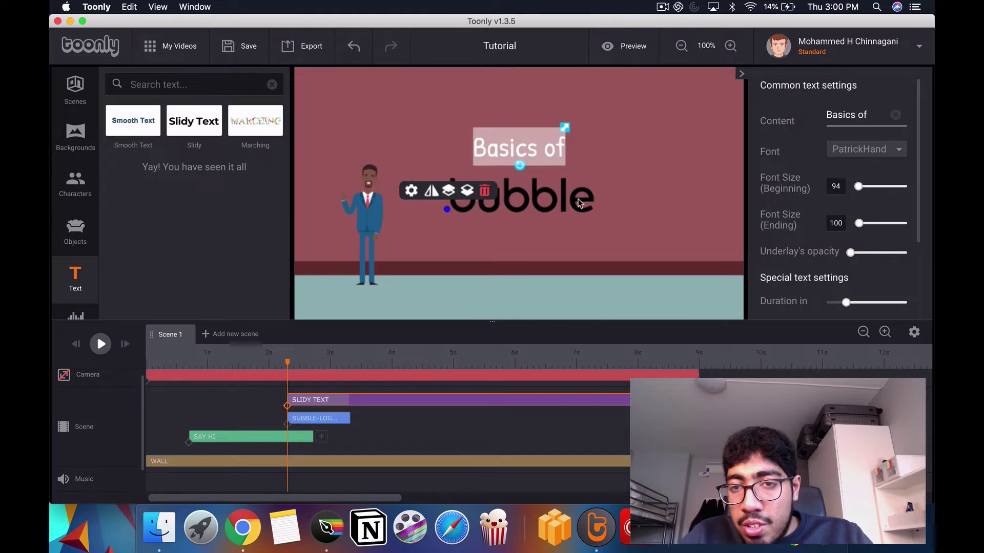
{"action": "left_click", "coordinate": [600, 160]}
Extend the bubble logo's clip to end at about 3.8 s on the timeline
{"action": "left_click", "coordinate": [566, 184]}
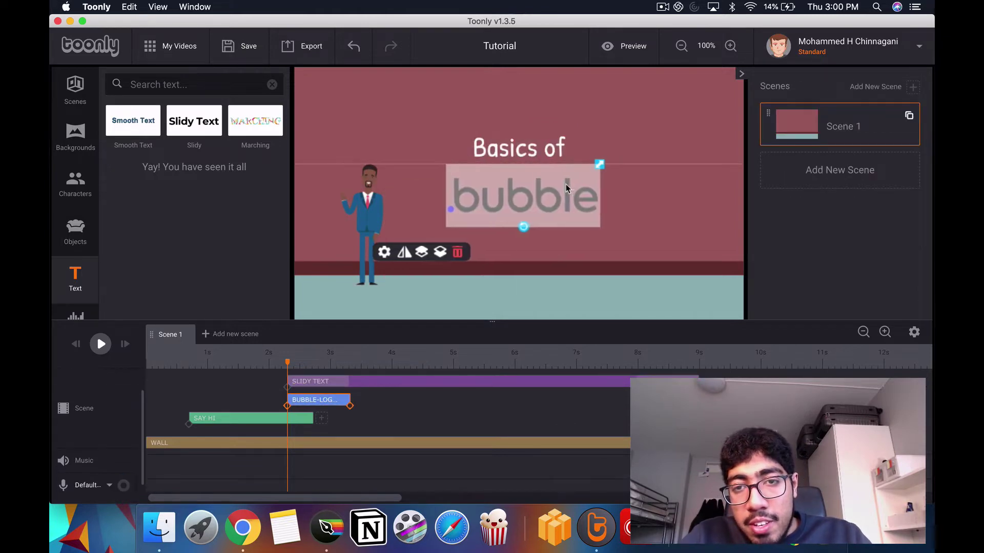
{"action": "left_click", "coordinate": [629, 173]}
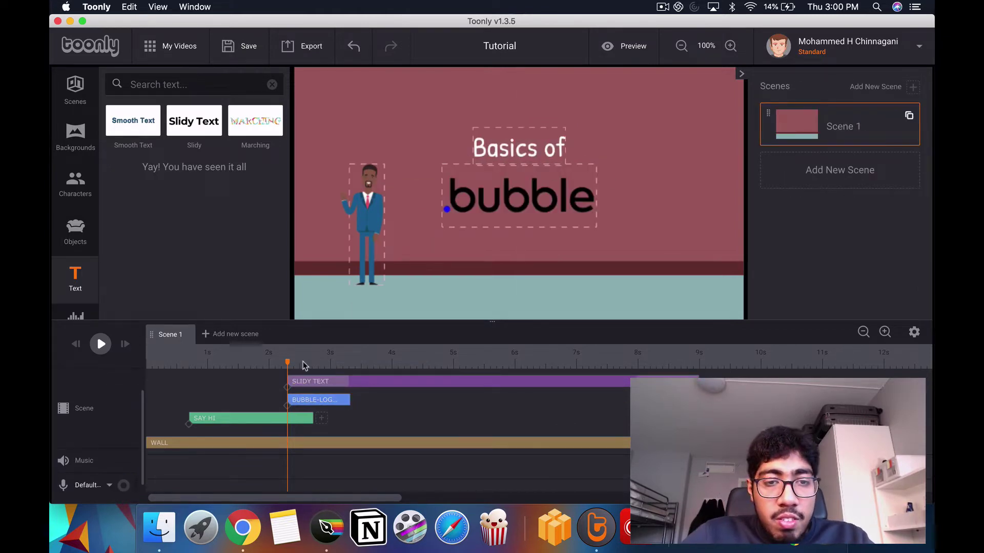
{"action": "left_click_drag", "start_coordinate": [349, 400], "coordinate": [378, 395]}
{"action": "left_click", "coordinate": [320, 419]}
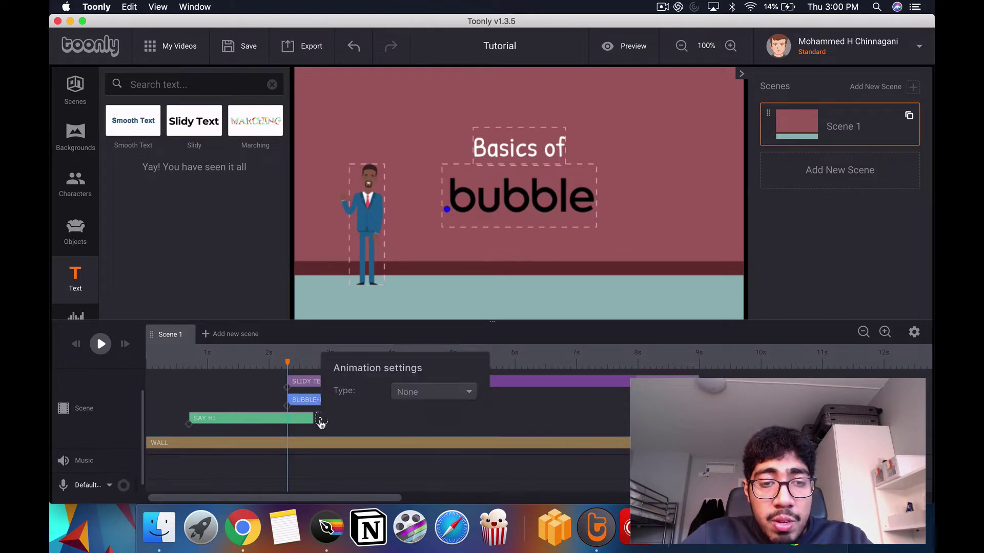
{"action": "left_click", "coordinate": [238, 420]}
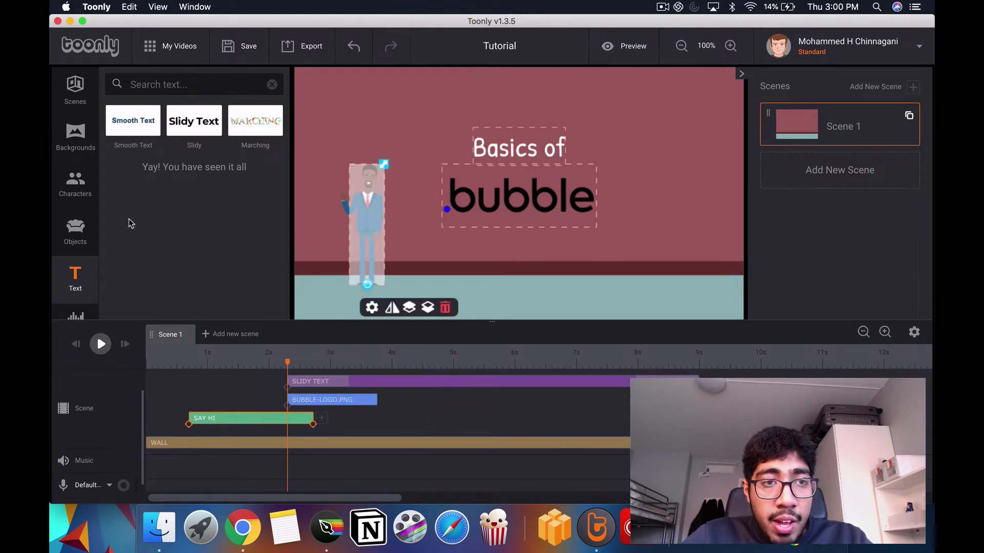
Add the Asian American Boy character to the right part of Scene 1, beside the bubble logo
{"action": "left_click", "coordinate": [75, 136]}
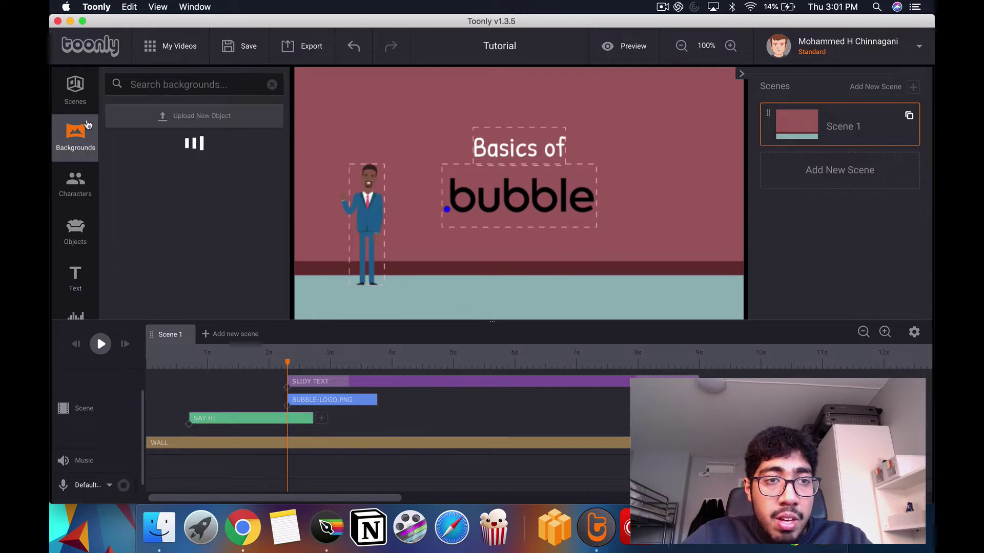
{"action": "left_click", "coordinate": [76, 184]}
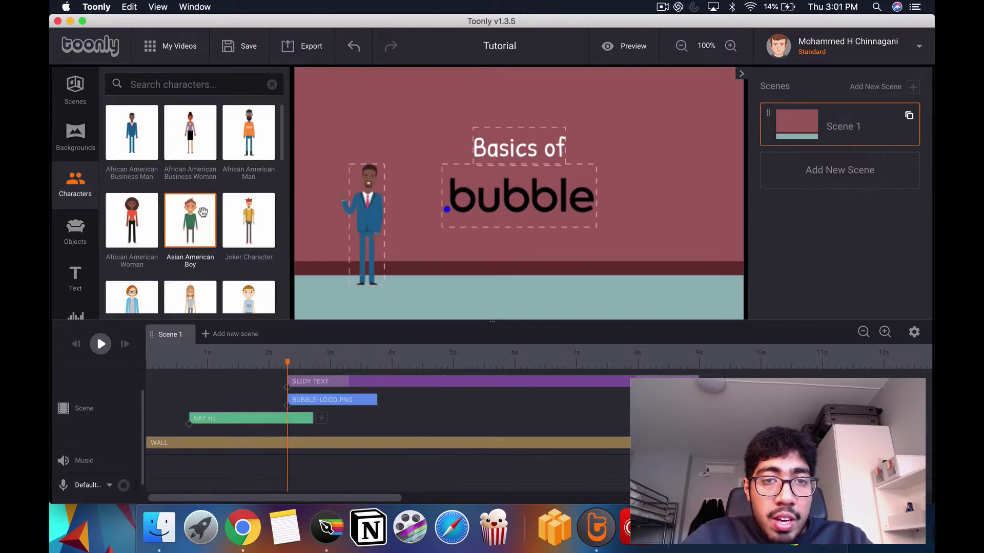
{"action": "left_click_drag", "start_coordinate": [203, 213], "coordinate": [668, 219]}
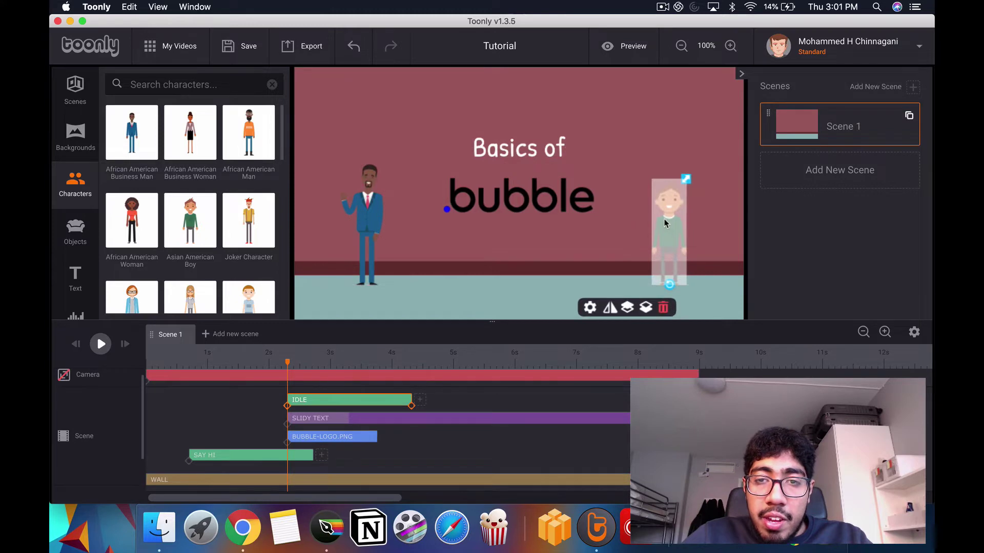
Set the boy's animation type to Holding a mobile and move its clip to start at about 1.1 s
{"action": "left_click", "coordinate": [589, 307]}
{"action": "left_click", "coordinate": [692, 189]}
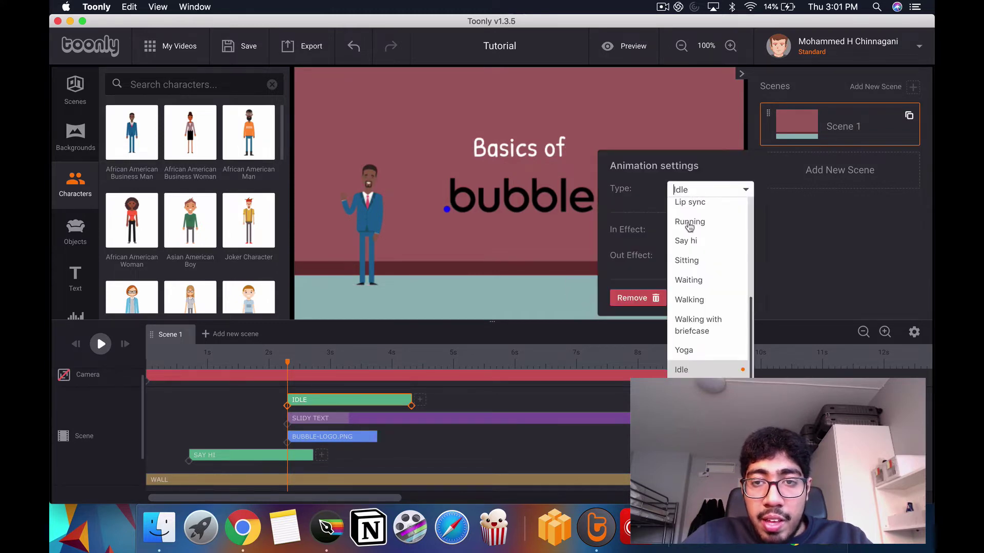
{"action": "scroll", "coordinate": [691, 271], "scroll_direction": "up", "scroll_amount": 3}
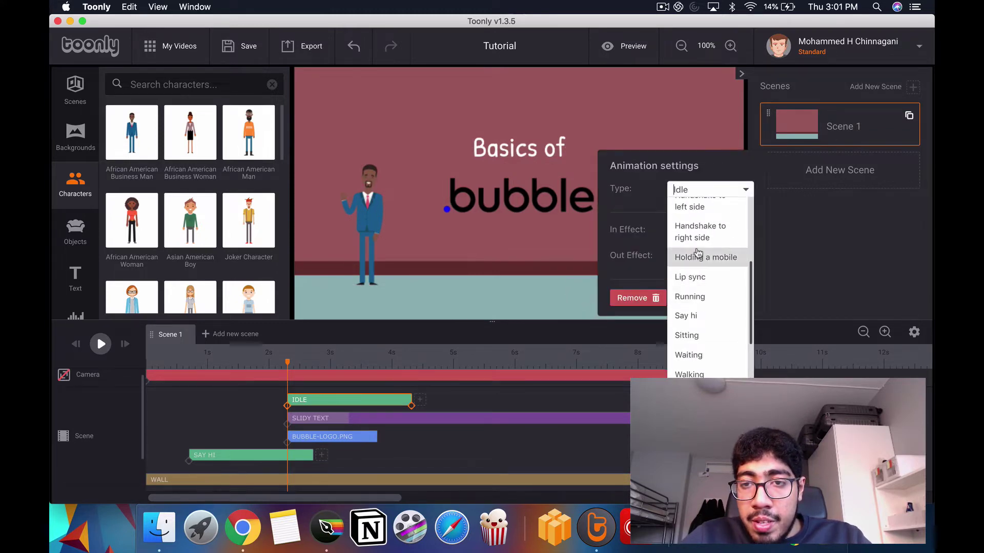
{"action": "left_click", "coordinate": [698, 256]}
{"action": "left_click", "coordinate": [737, 297]}
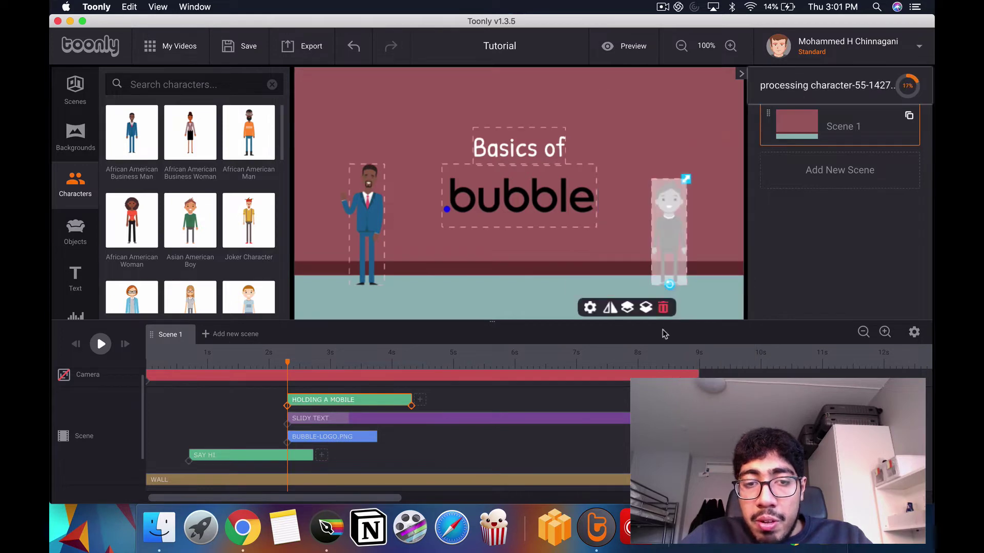
{"action": "left_click_drag", "start_coordinate": [318, 401], "coordinate": [244, 401]}
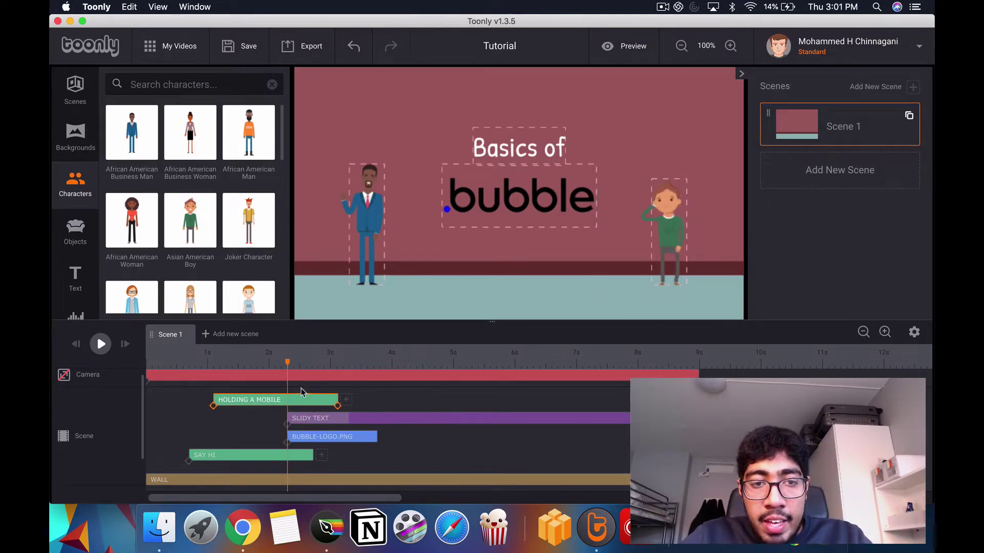
Add a Thinking animation directly after the business man's Say hi clip
{"action": "left_click", "coordinate": [321, 455]}
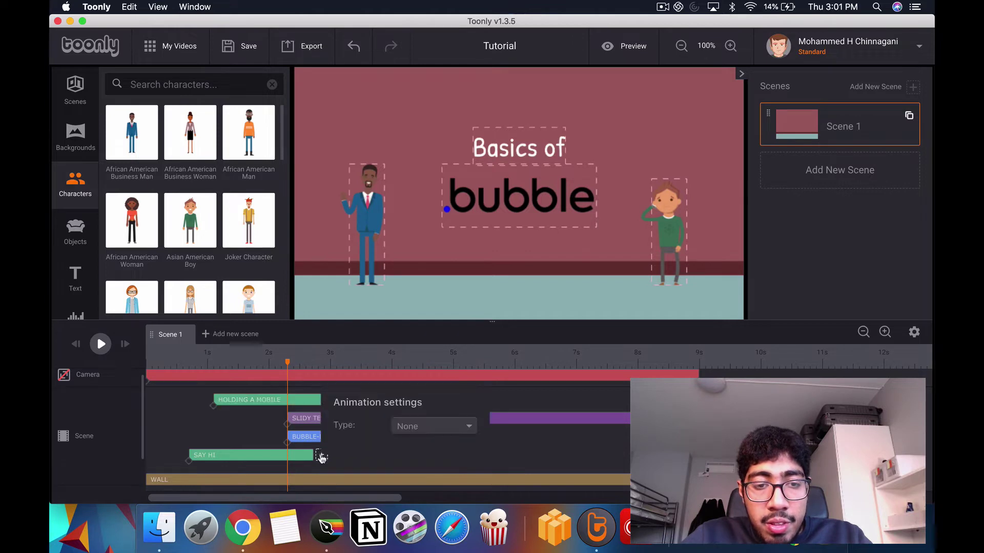
{"action": "left_click", "coordinate": [404, 429]}
{"action": "scroll", "coordinate": [428, 282], "scroll_direction": "down", "scroll_amount": 5}
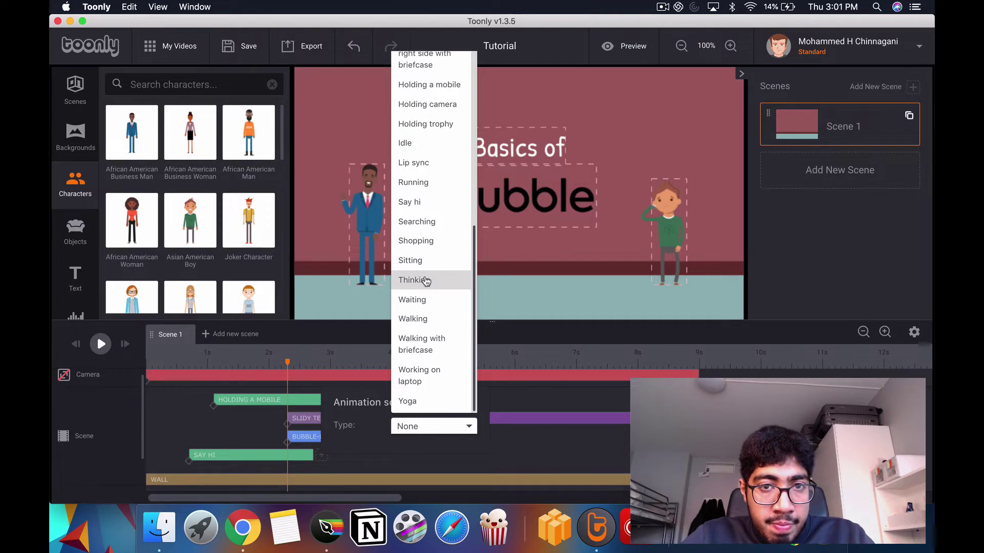
{"action": "left_click", "coordinate": [426, 281]}
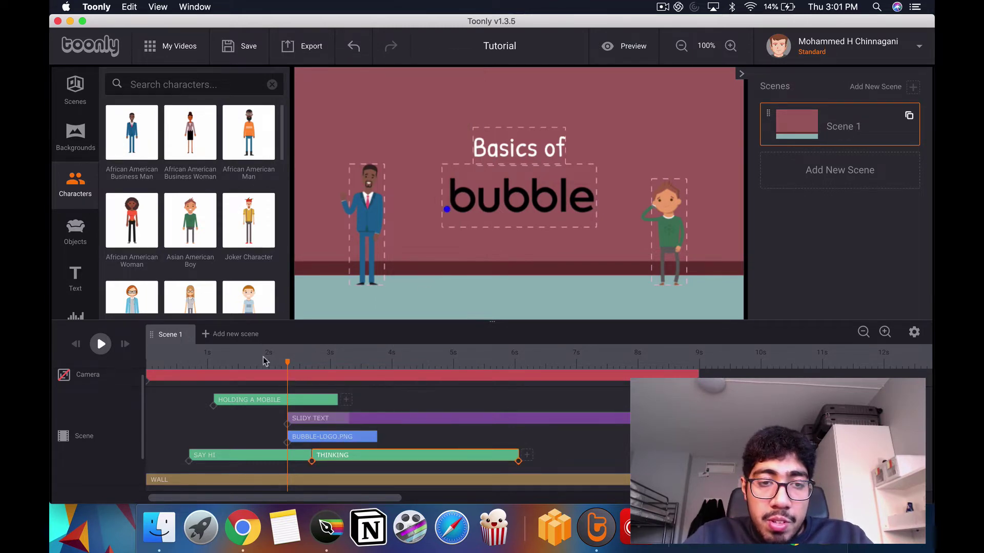
Adjust the bubble logo, Slidy text and Wall clips to end at about 6.1 s, matching the Thinking clip
{"action": "left_click_drag", "start_coordinate": [265, 362], "coordinate": [103, 385]}
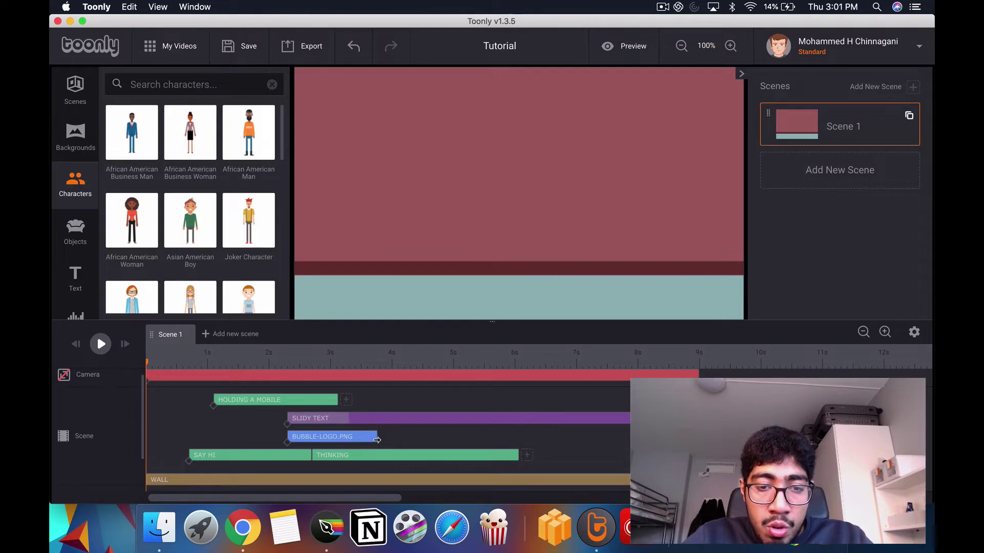
{"action": "left_click_drag", "start_coordinate": [377, 440], "coordinate": [524, 467]}
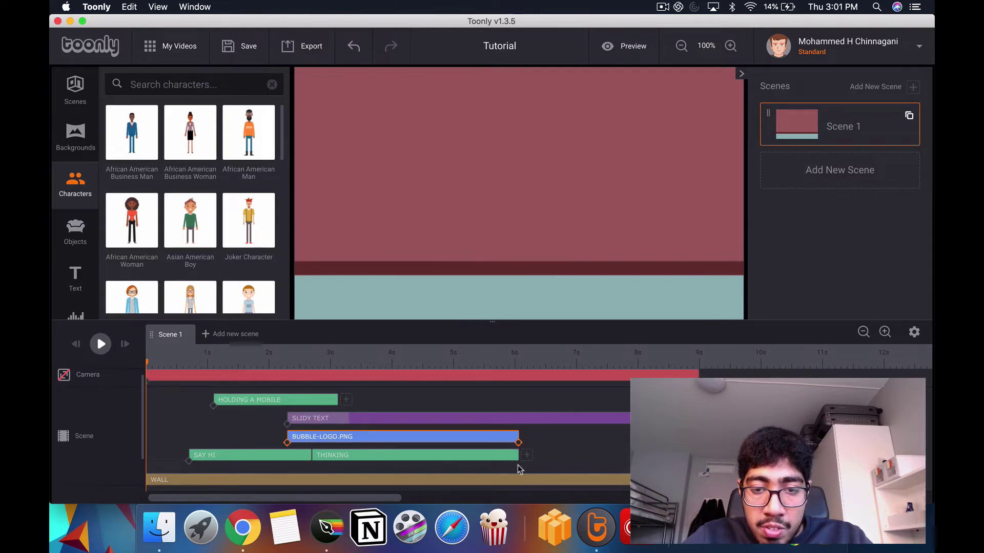
{"action": "left_click_drag", "start_coordinate": [635, 424], "coordinate": [515, 451]}
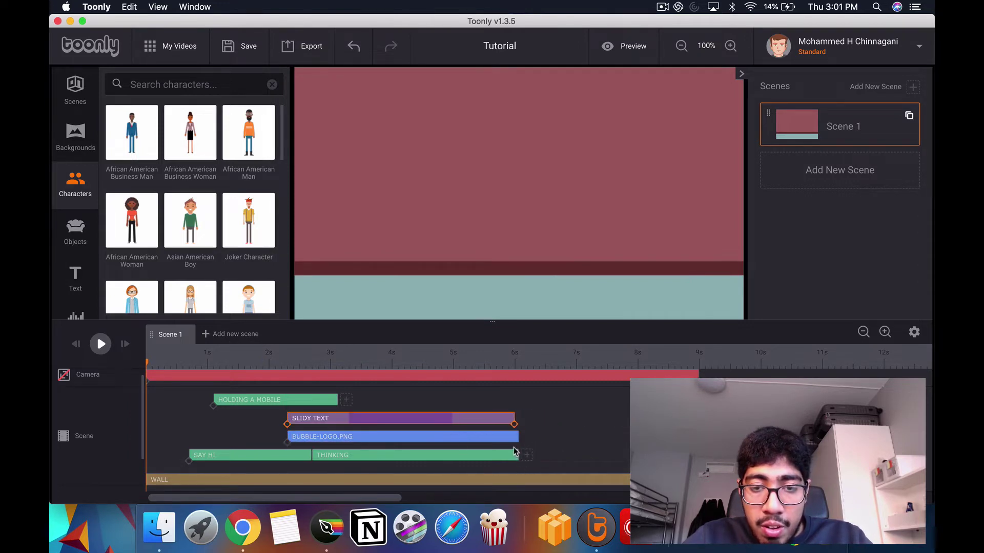
{"action": "left_click_drag", "start_coordinate": [699, 492], "coordinate": [521, 493]}
{"action": "left_click", "coordinate": [526, 456]}
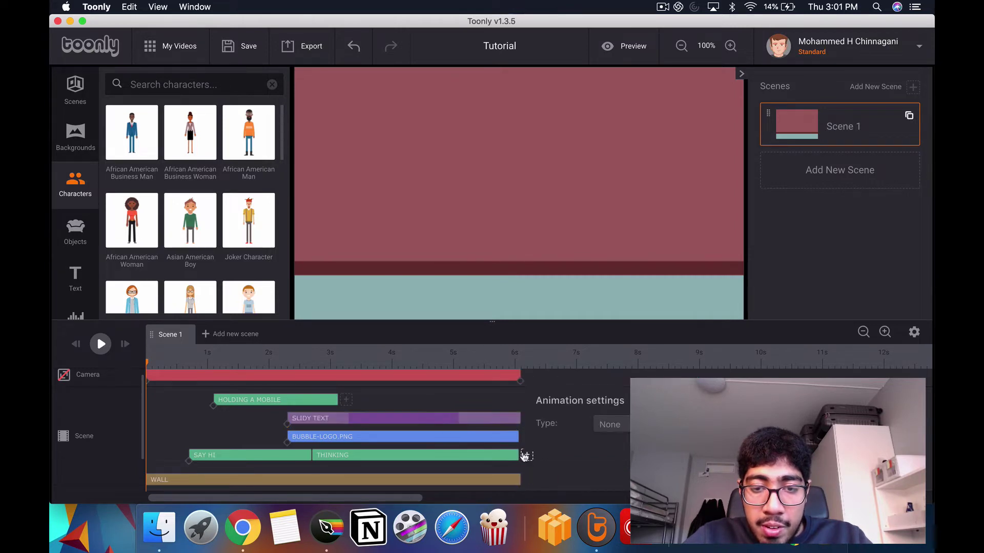
{"action": "left_click", "coordinate": [605, 431]}
{"action": "scroll", "coordinate": [614, 359], "scroll_direction": "down", "scroll_amount": 5}
{"action": "left_click", "coordinate": [520, 408]}
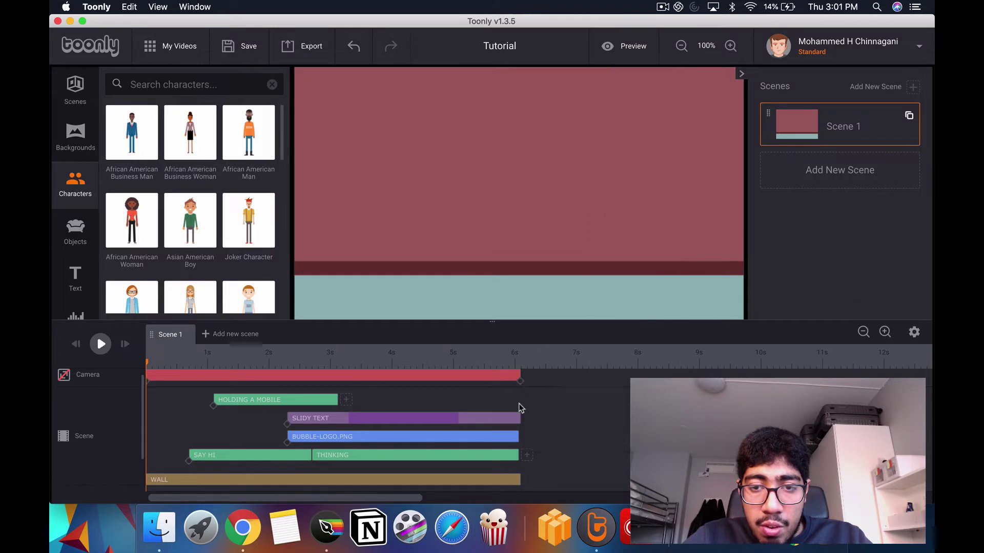
Shorten the Slidy text and bubble logo clips to end at about 5.9 s
{"action": "left_click", "coordinate": [75, 136]}
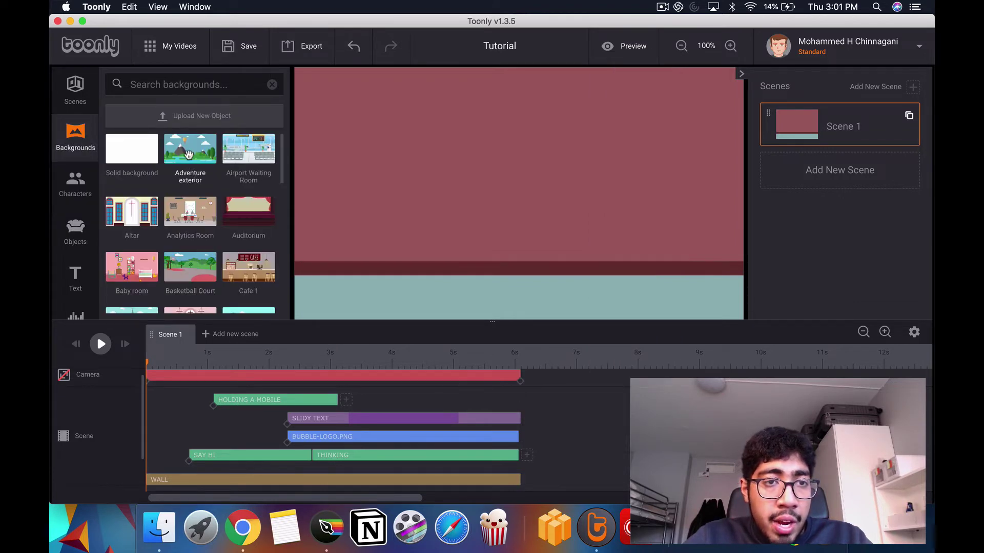
{"action": "left_click", "coordinate": [517, 365]}
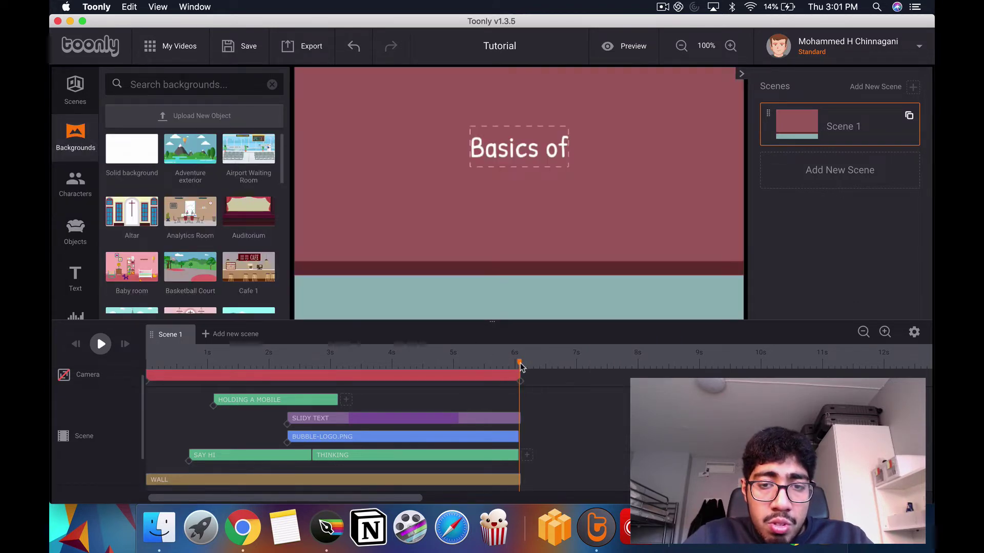
{"action": "left_click_drag", "start_coordinate": [519, 419], "coordinate": [512, 434]}
{"action": "key", "text": "super+z"}
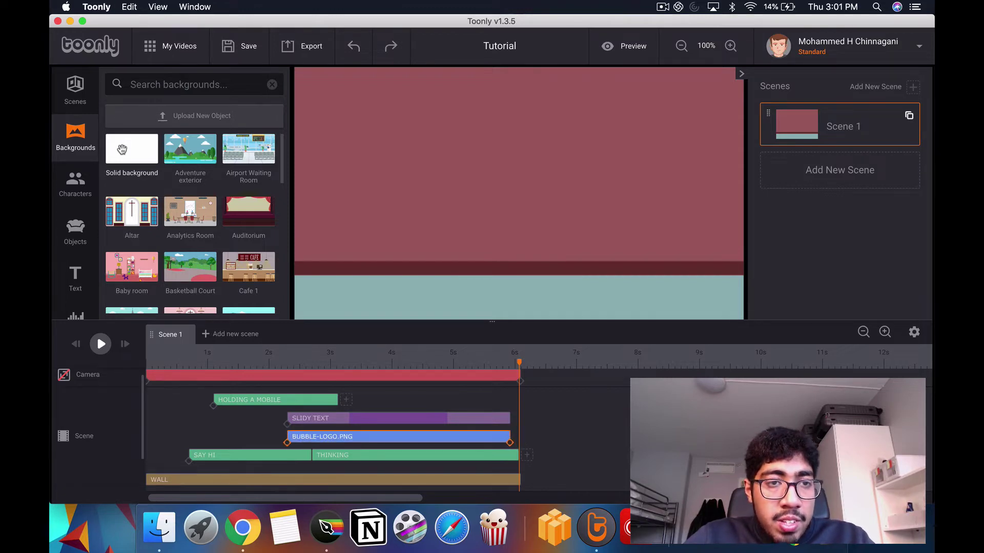
Try to add the Solid background to Scene 1 with the playhead at the end of the Wall clip
{"action": "left_click", "coordinate": [290, 176]}
{"action": "left_click_drag", "start_coordinate": [131, 148], "coordinate": [564, 234]}
{"action": "scroll", "coordinate": [521, 427], "scroll_direction": "down", "scroll_amount": 2}
{"action": "scroll", "coordinate": [521, 428], "scroll_direction": "up", "scroll_amount": 1}
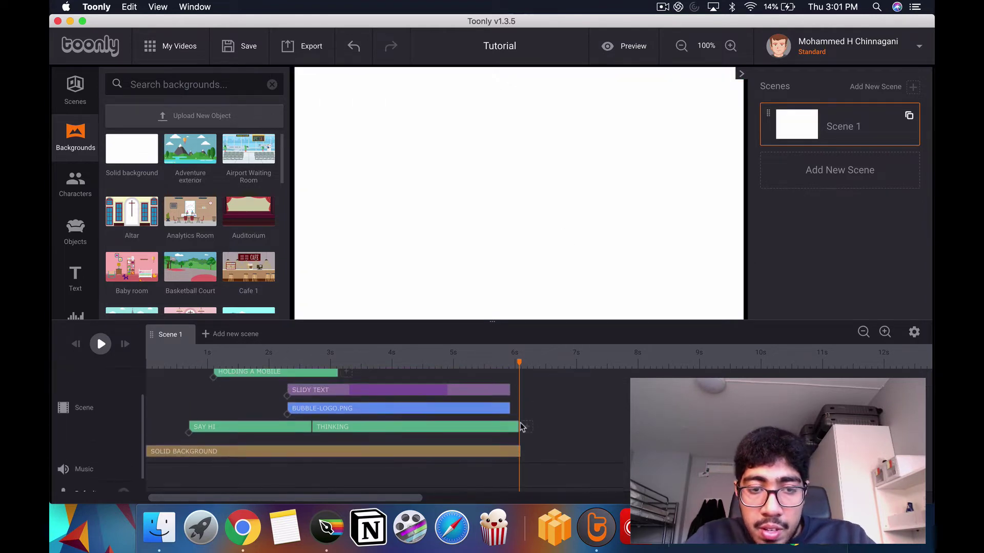
{"action": "key", "text": "super+z"}
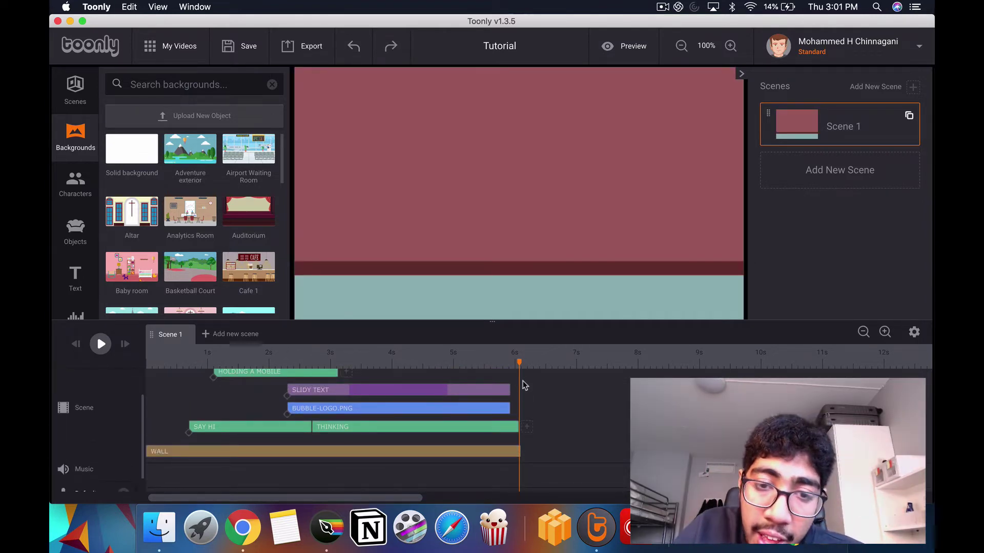
Move the playhead just past the Wall clip's end and add the Solid background there
{"action": "left_click_drag", "start_coordinate": [521, 368], "coordinate": [522, 367]}
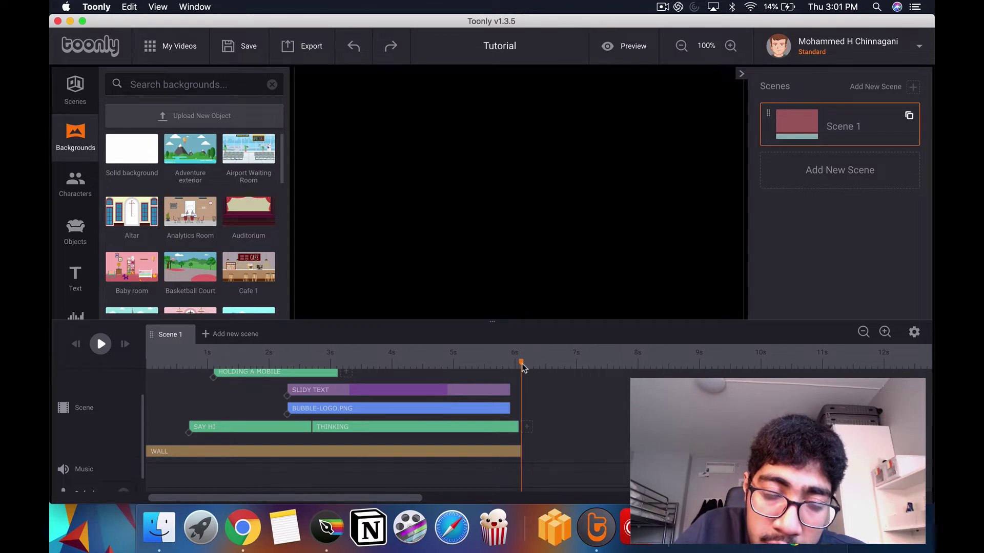
{"action": "left_click_drag", "start_coordinate": [125, 144], "coordinate": [410, 200]}
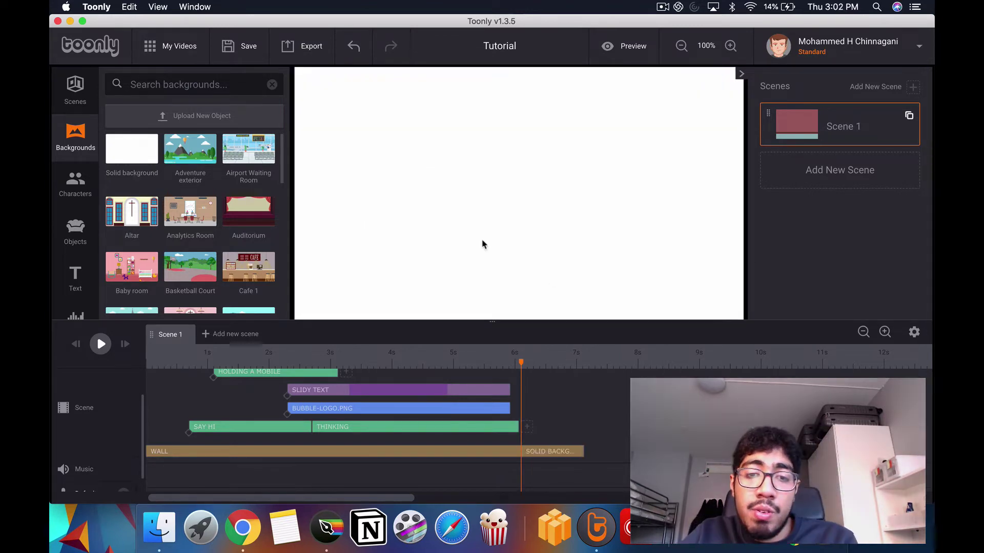
Advance the playhead to about 6.6 s and add database.png to the left half of the white canvas
{"action": "key", "text": "space"}
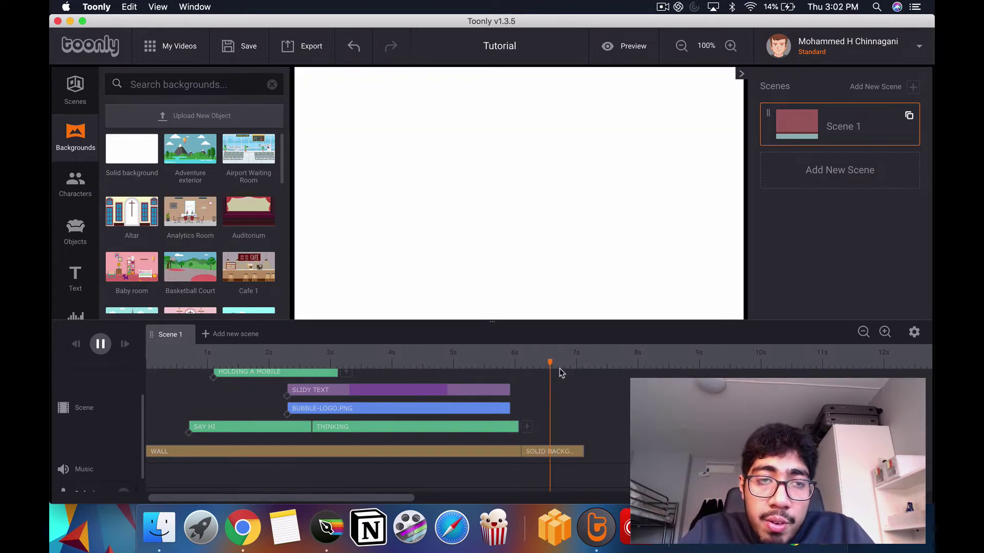
{"action": "key", "text": "space"}
{"action": "scroll", "coordinate": [71, 265], "scroll_direction": "down", "scroll_amount": 2}
{"action": "left_click", "coordinate": [75, 199]}
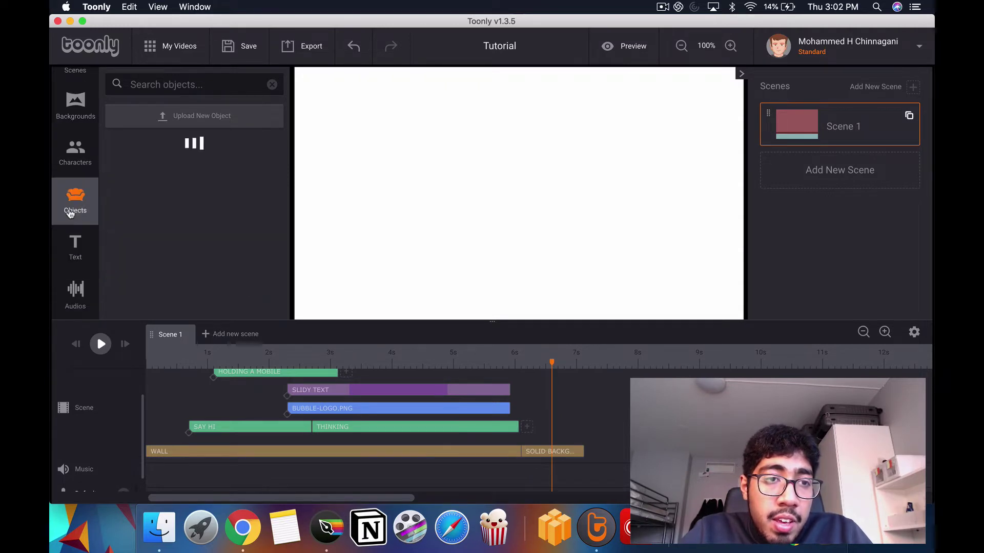
{"action": "scroll", "coordinate": [205, 198], "scroll_direction": "down", "scroll_amount": 3}
{"action": "scroll", "coordinate": [205, 198], "scroll_direction": "down", "scroll_amount": 6}
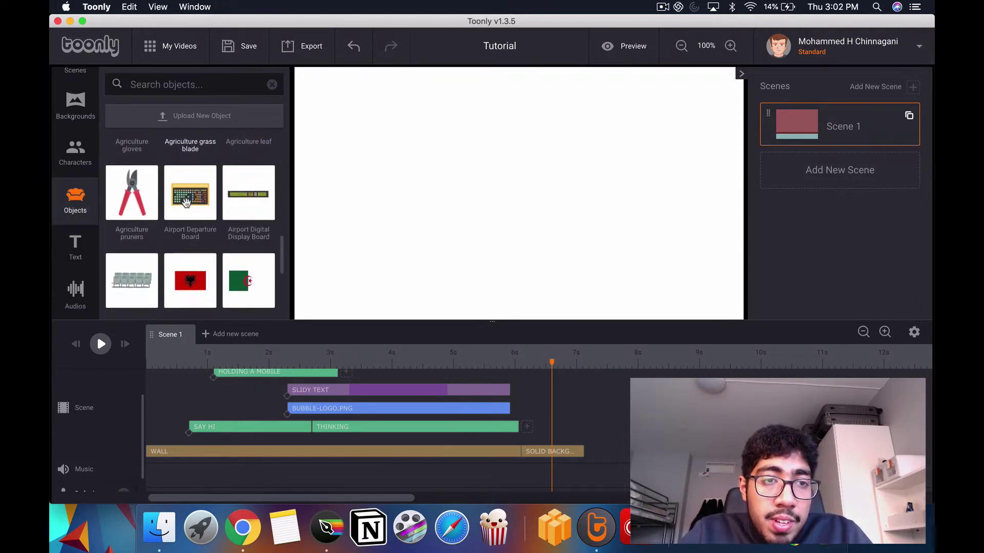
{"action": "scroll", "coordinate": [160, 238], "scroll_direction": "down", "scroll_amount": 10}
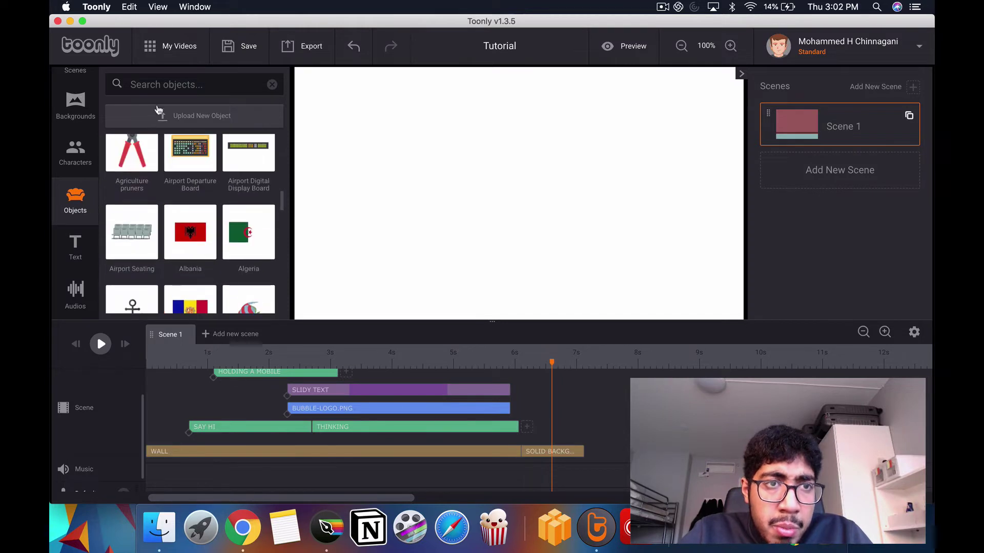
{"action": "scroll", "coordinate": [235, 255], "scroll_direction": "down", "scroll_amount": 1}
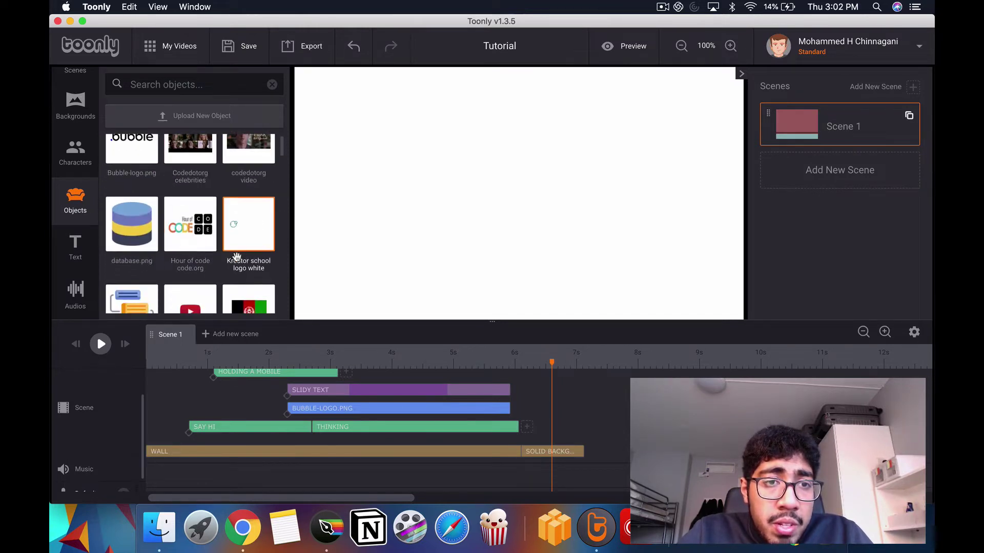
{"action": "left_click_drag", "start_coordinate": [126, 233], "coordinate": [405, 197]}
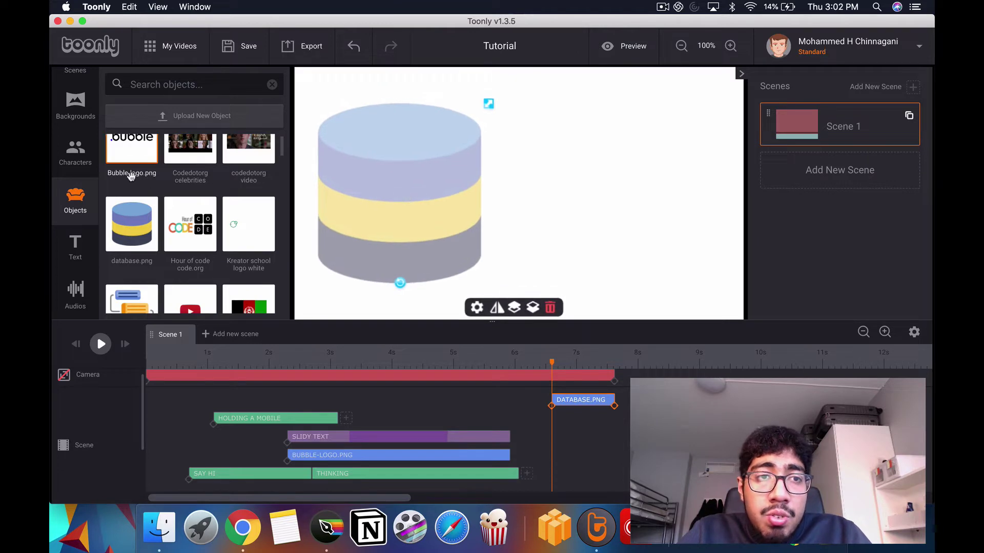
Add a Slidy text to the right of the database image and set its content to CRUD
{"action": "left_click", "coordinate": [94, 253]}
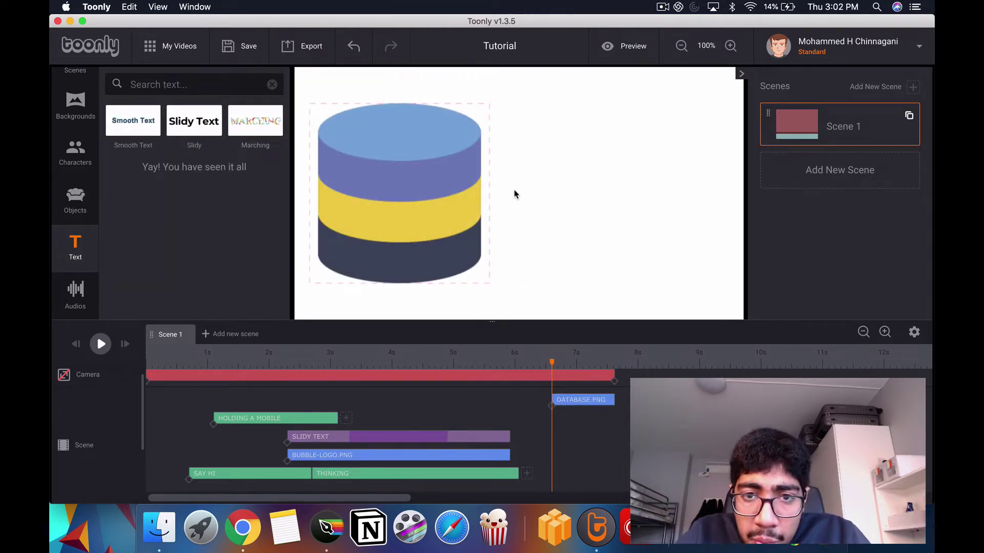
{"action": "left_click_drag", "start_coordinate": [195, 121], "coordinate": [633, 221]}
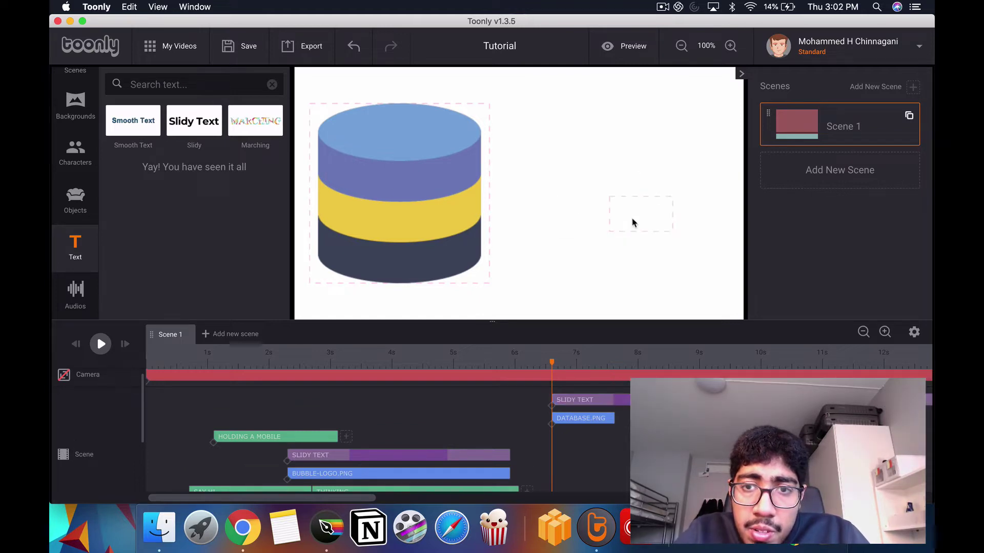
{"action": "double_click", "coordinate": [872, 118]}
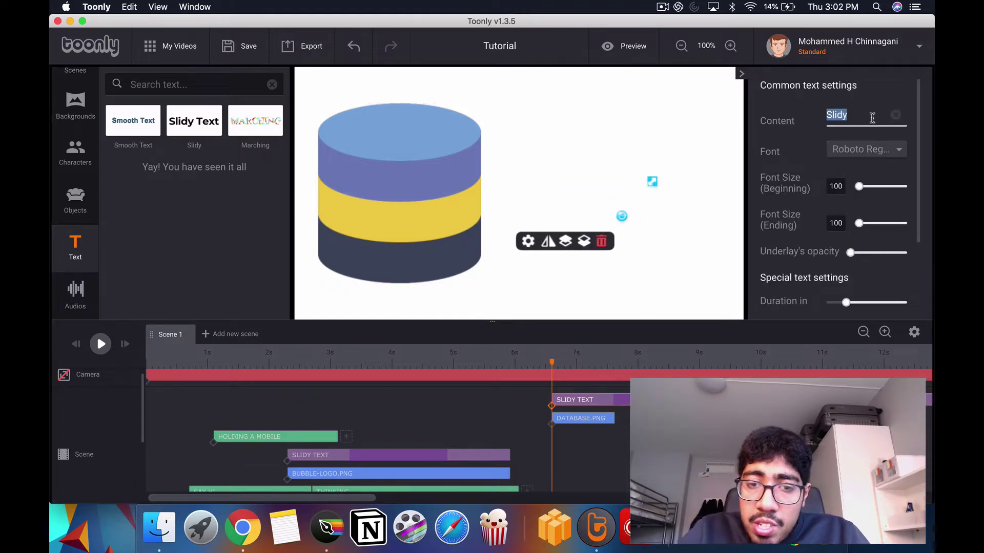
{"action": "type", "text": "CRUD"}
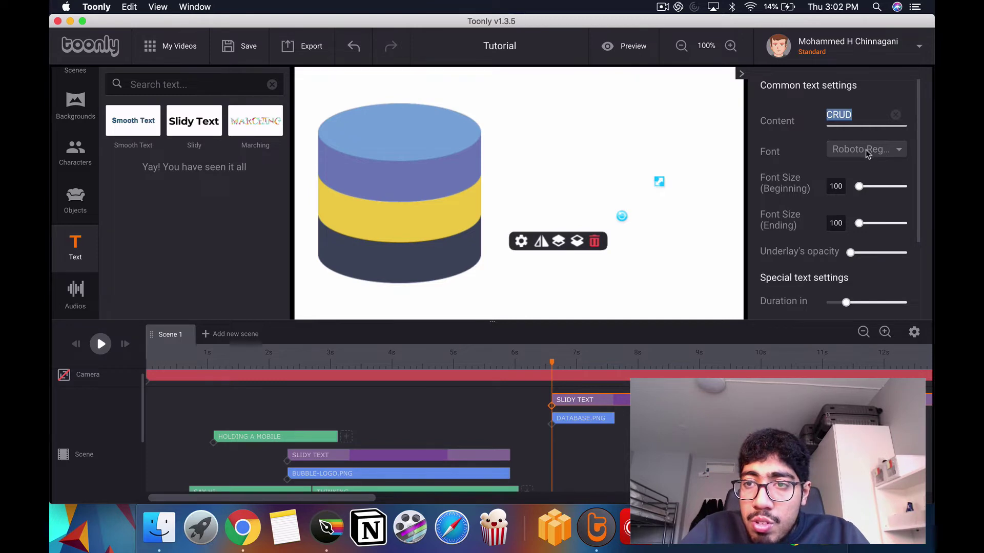
Raise the CRUD text's beginning font size to 289 and set its font to Gochi Hand
{"action": "scroll", "coordinate": [866, 149], "scroll_direction": "down", "scroll_amount": 1}
{"action": "left_click_drag", "start_coordinate": [859, 168], "coordinate": [868, 167]}
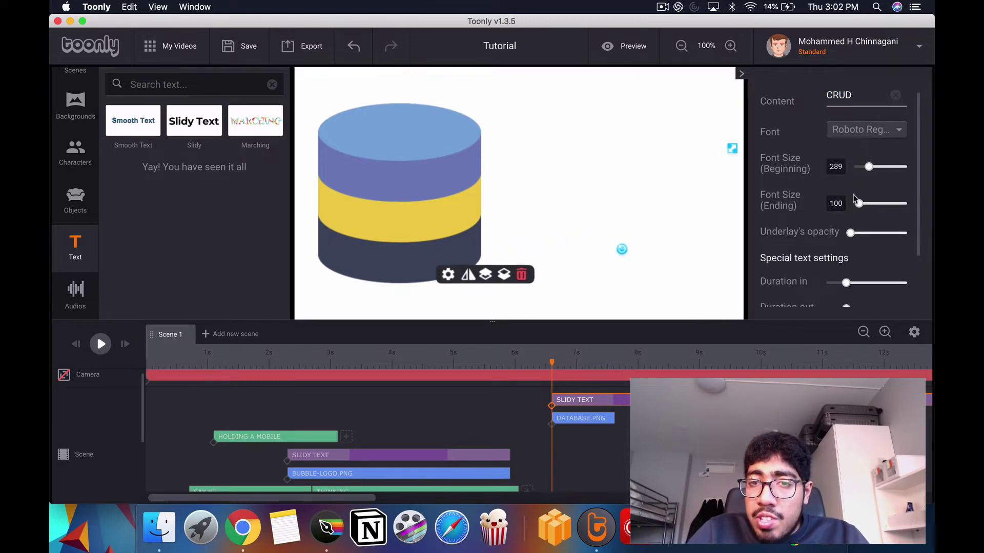
{"action": "left_click", "coordinate": [855, 134]}
{"action": "left_click", "coordinate": [855, 161]}
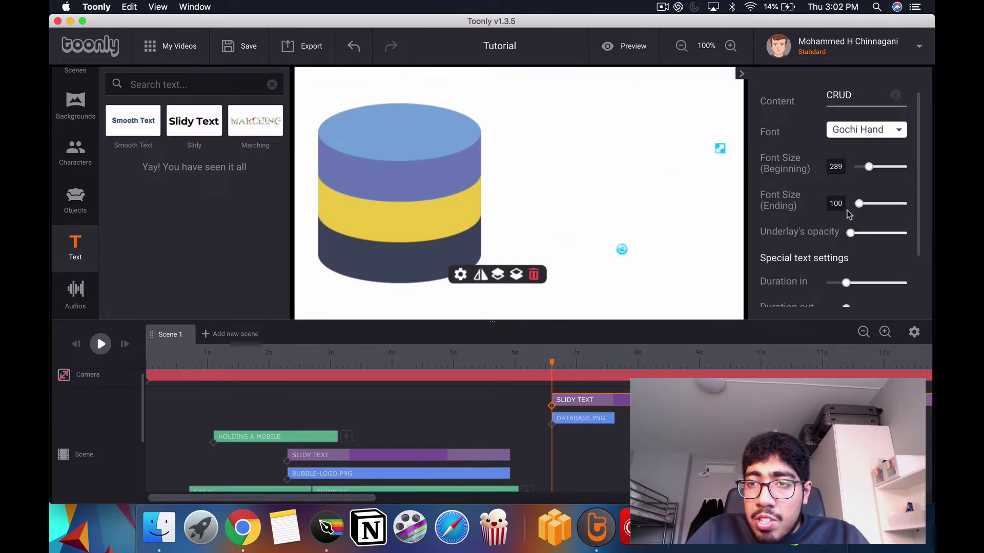
Recolor the CRUD text dark blue-grey and scale it down to font size 191
{"action": "scroll", "coordinate": [847, 229], "scroll_direction": "down", "scroll_amount": 3}
{"action": "left_click", "coordinate": [841, 266]}
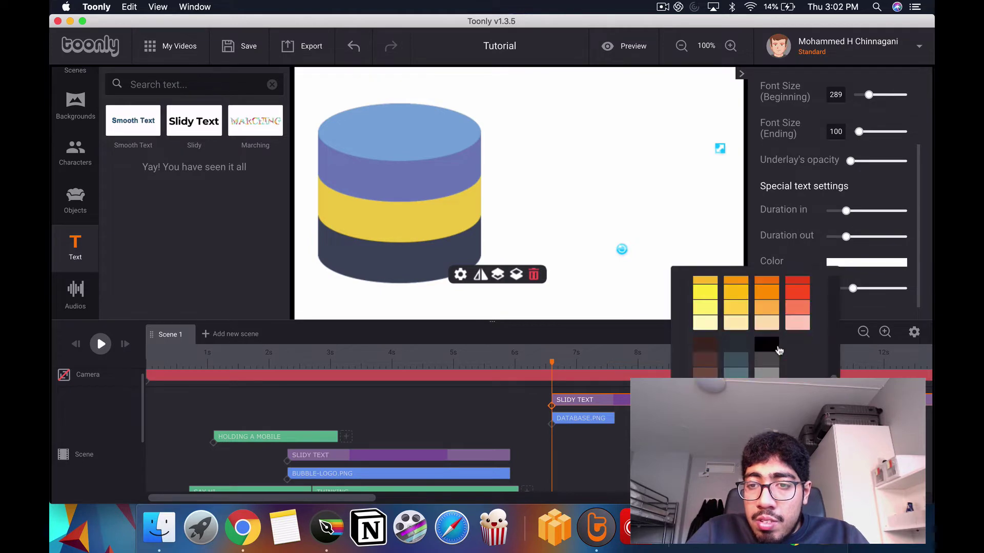
{"action": "left_click", "coordinate": [741, 357]}
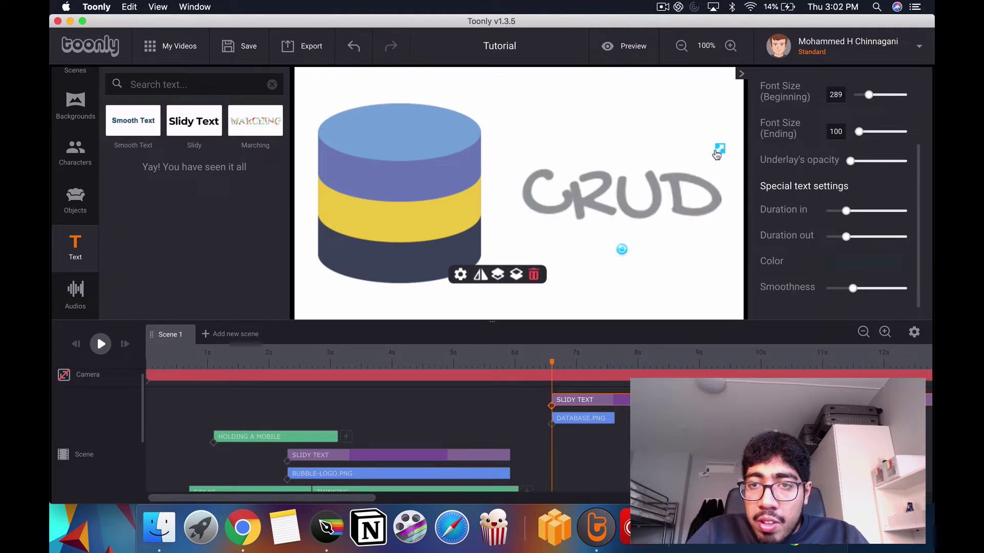
{"action": "left_click_drag", "start_coordinate": [716, 154], "coordinate": [644, 194]}
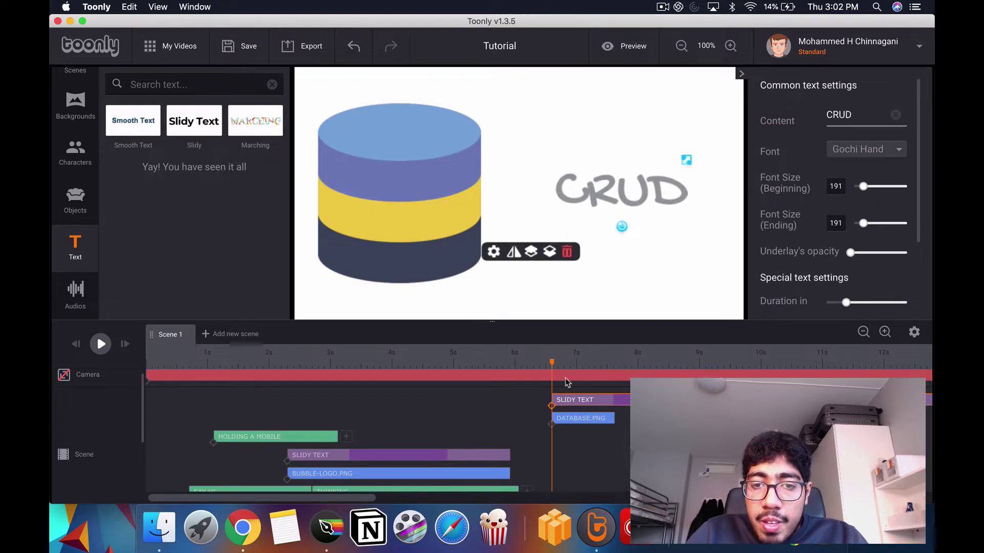
Play the scene from the database image onward and extend the Solid background clip past 8 s
{"action": "scroll", "coordinate": [574, 397], "scroll_direction": "down", "scroll_amount": 2}
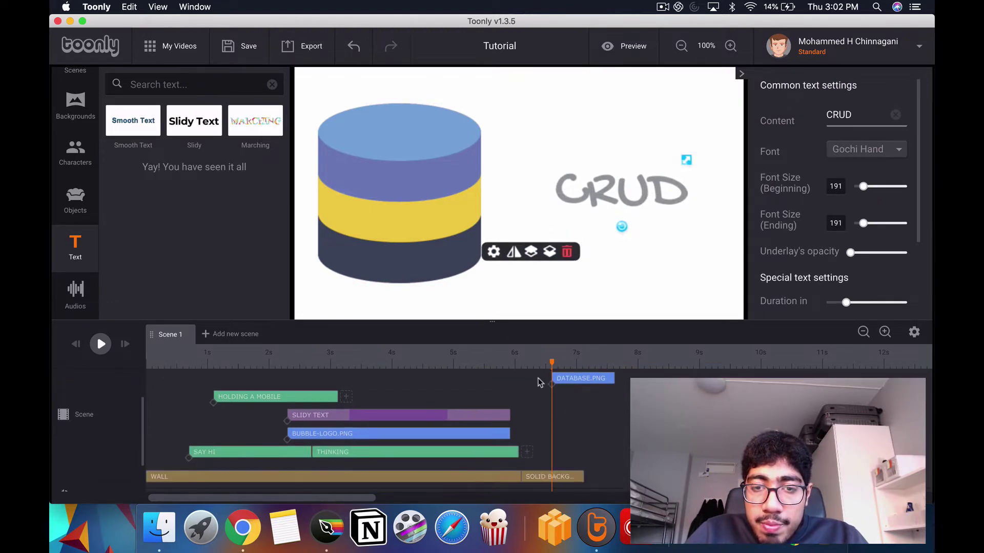
{"action": "left_click", "coordinate": [100, 344]}
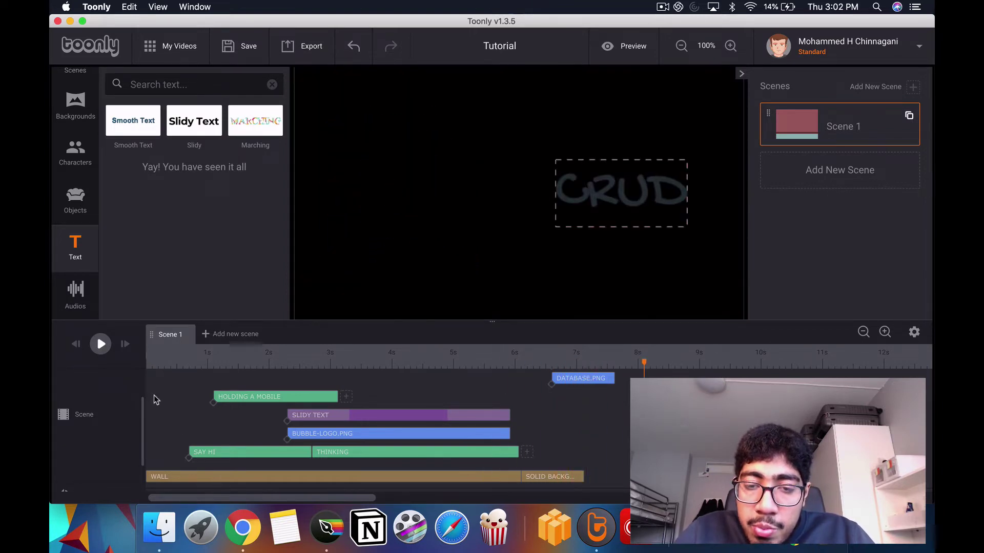
{"action": "left_click_drag", "start_coordinate": [583, 474], "coordinate": [648, 476]}
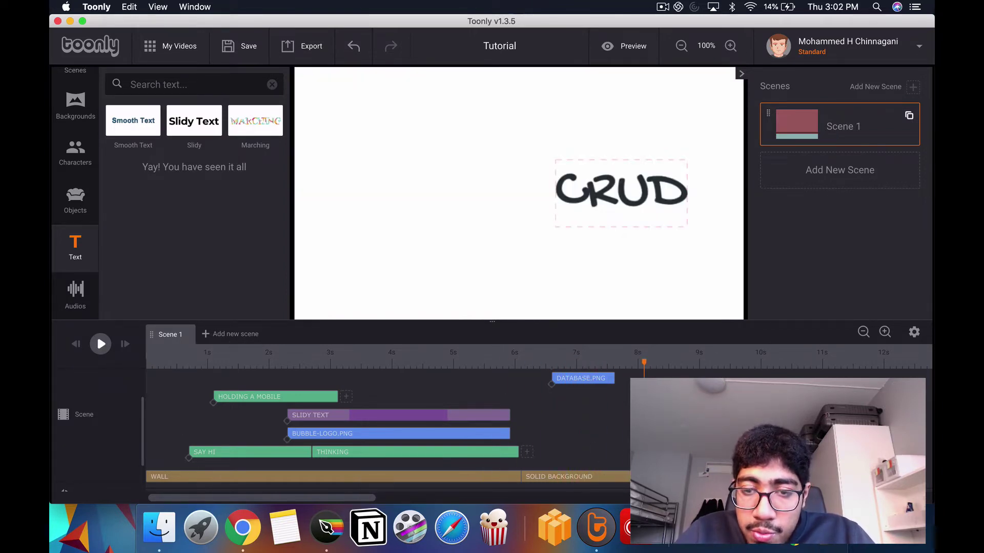
Replay the transition into the database section and extend the database.png clip to about 8.9 s
{"action": "left_click", "coordinate": [449, 361]}
{"action": "key", "text": "space"}
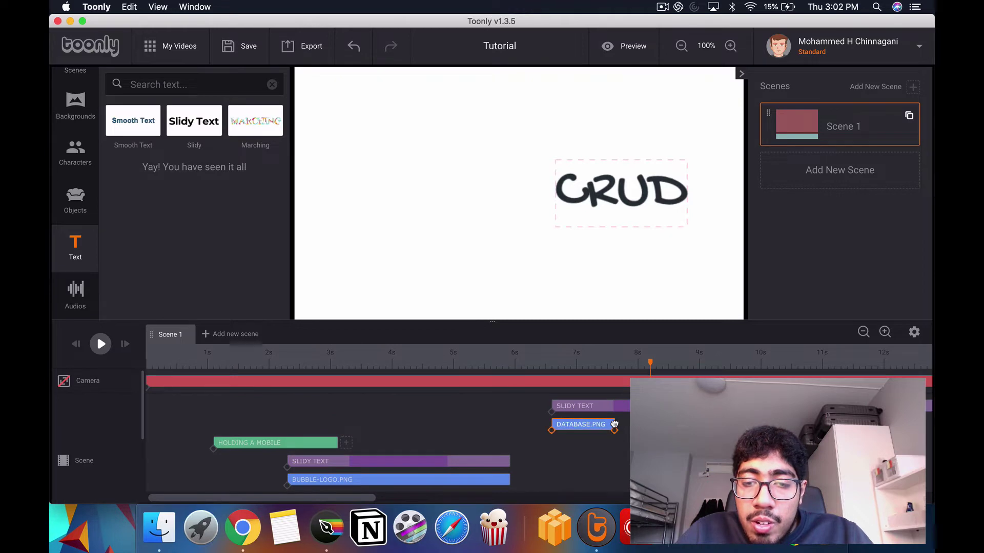
{"action": "left_click_drag", "start_coordinate": [613, 424], "coordinate": [660, 424]}
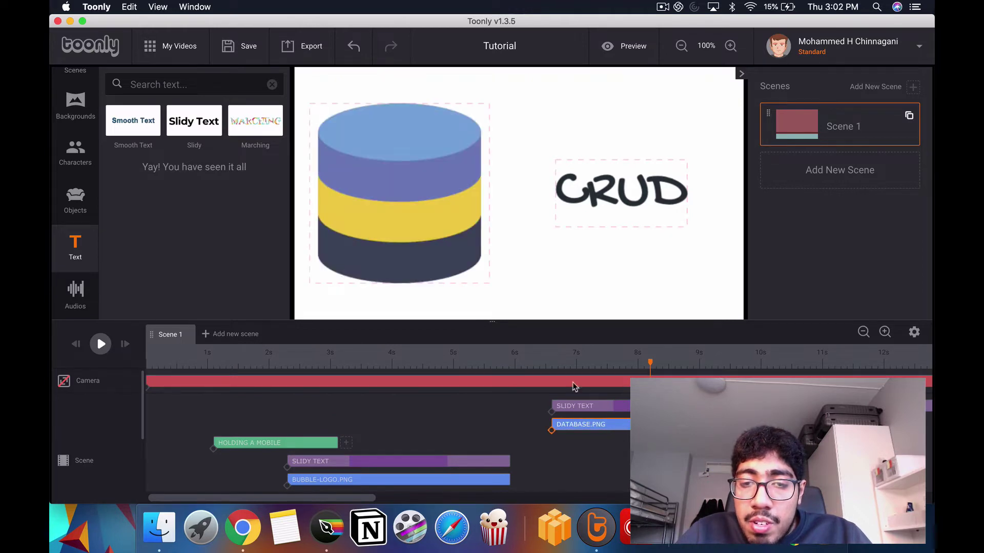
{"action": "left_click", "coordinate": [505, 358]}
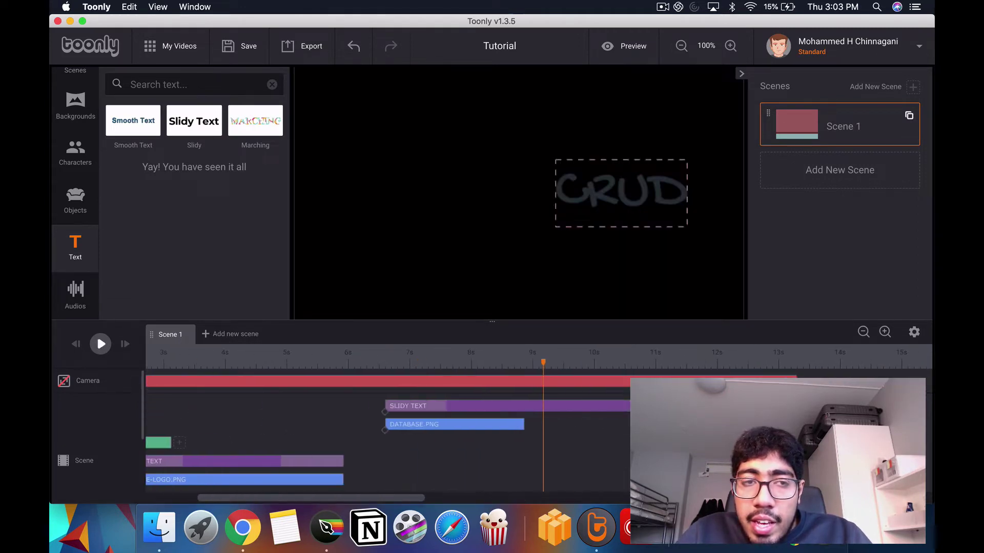
Add a second scene to the video and return to Scene 1
{"action": "left_click", "coordinate": [230, 334]}
{"action": "left_click", "coordinate": [172, 334]}
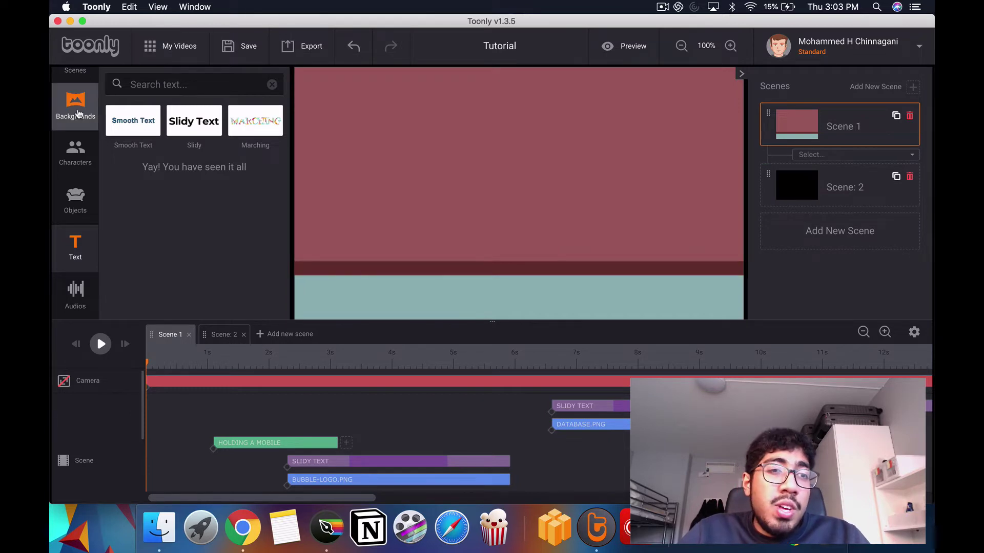
Look through the available audio tracks and the ready-made scene presets
{"action": "left_click", "coordinate": [77, 296]}
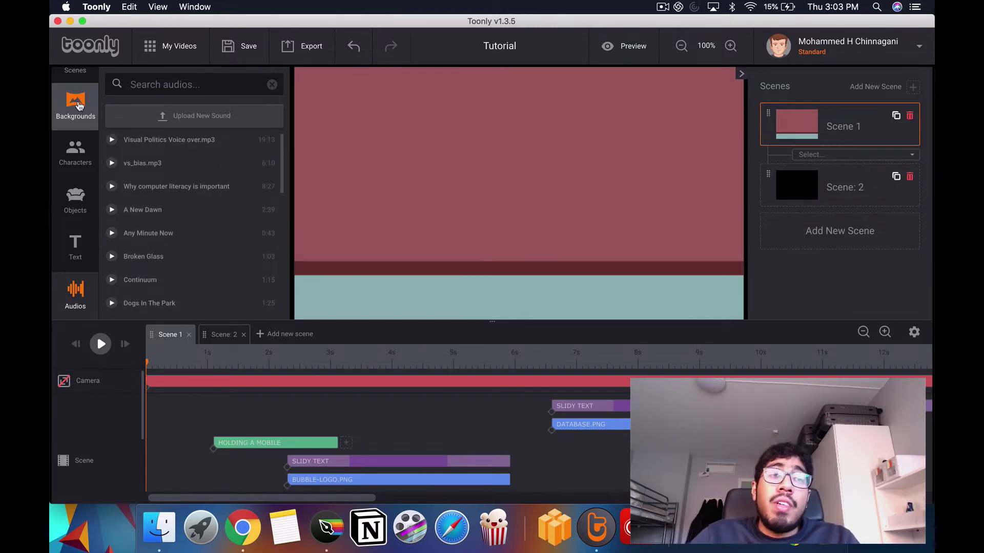
{"action": "scroll", "coordinate": [75, 107], "scroll_direction": "up", "scroll_amount": 2}
{"action": "left_click", "coordinate": [74, 85]}
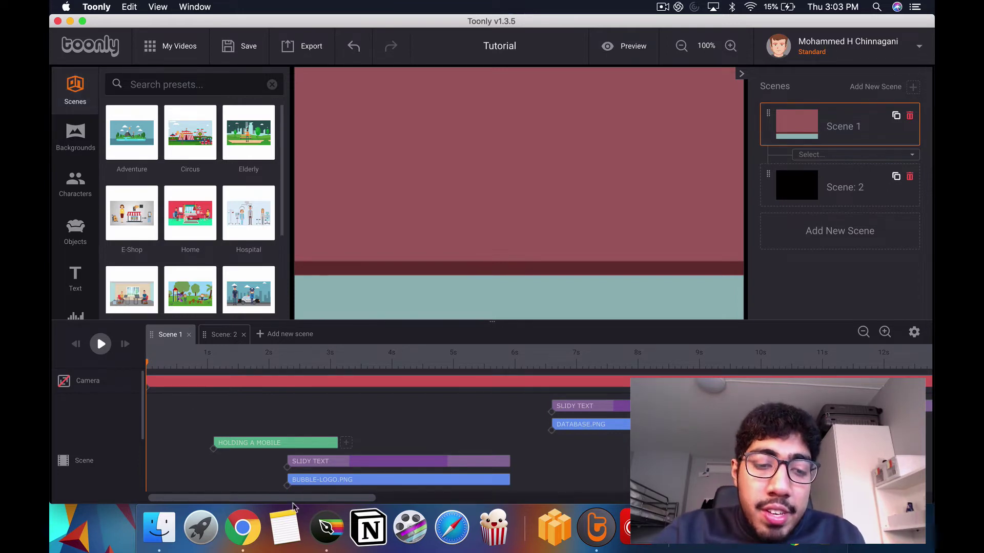
Switch to Chrome and review the character, dialogue, scene and voice features on the Plotagon Story page
{"action": "left_click", "coordinate": [242, 528]}
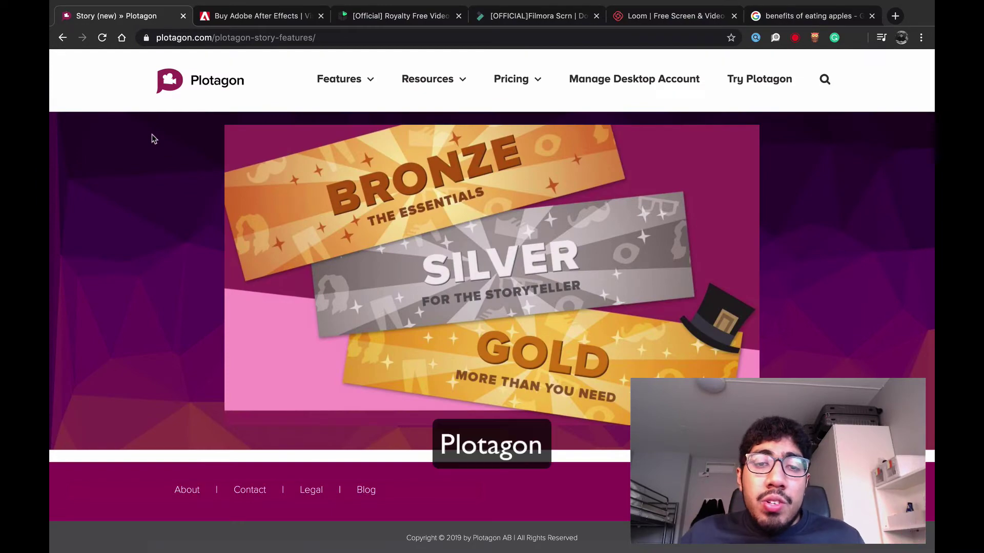
{"action": "scroll", "coordinate": [151, 134], "scroll_direction": "up", "scroll_amount": 5}
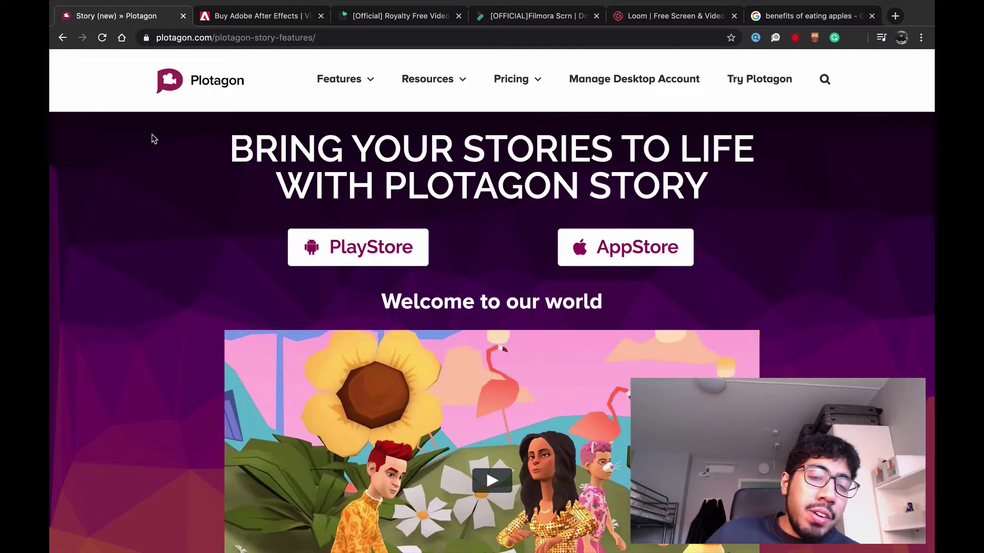
{"action": "scroll", "coordinate": [152, 134], "scroll_direction": "down", "scroll_amount": 15}
{"action": "scroll", "coordinate": [152, 134], "scroll_direction": "up", "scroll_amount": 7}
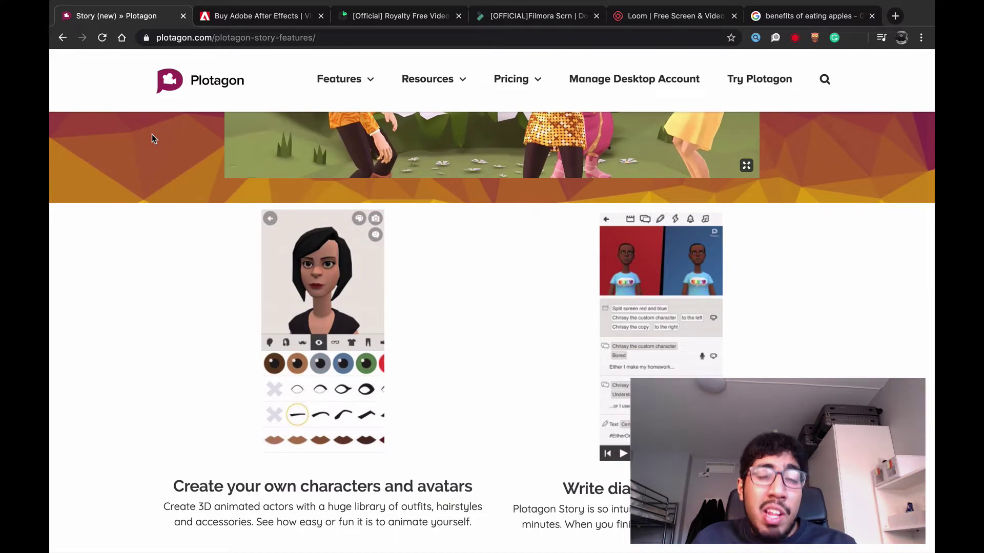
{"action": "scroll", "coordinate": [152, 134], "scroll_direction": "down", "scroll_amount": 4}
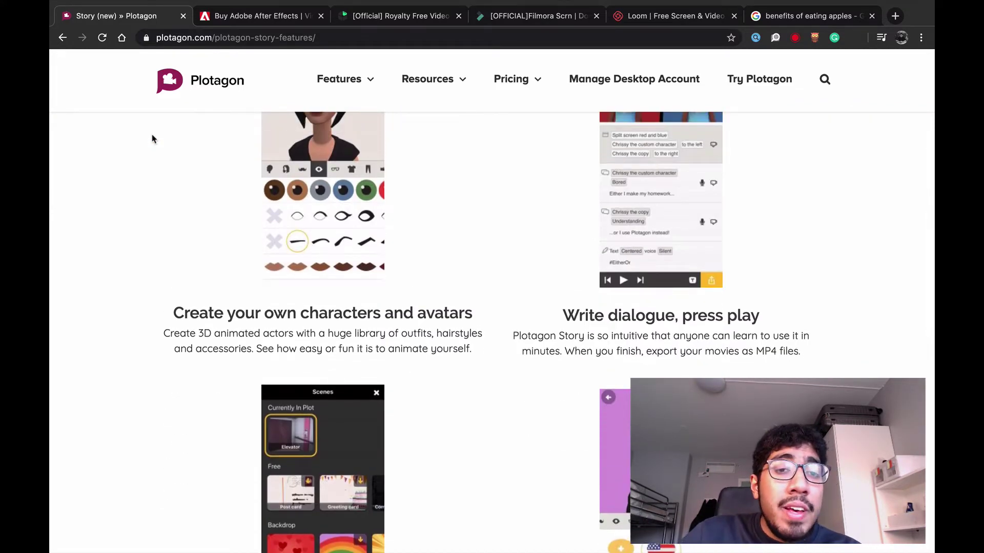
{"action": "scroll", "coordinate": [152, 138], "scroll_direction": "up", "scroll_amount": 3}
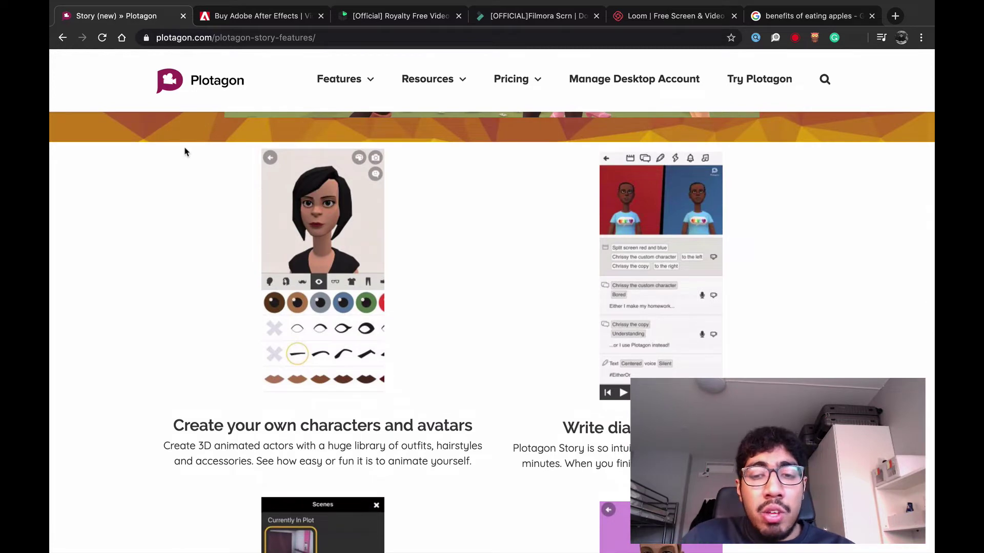
{"action": "scroll", "coordinate": [185, 152], "scroll_direction": "down", "scroll_amount": 8}
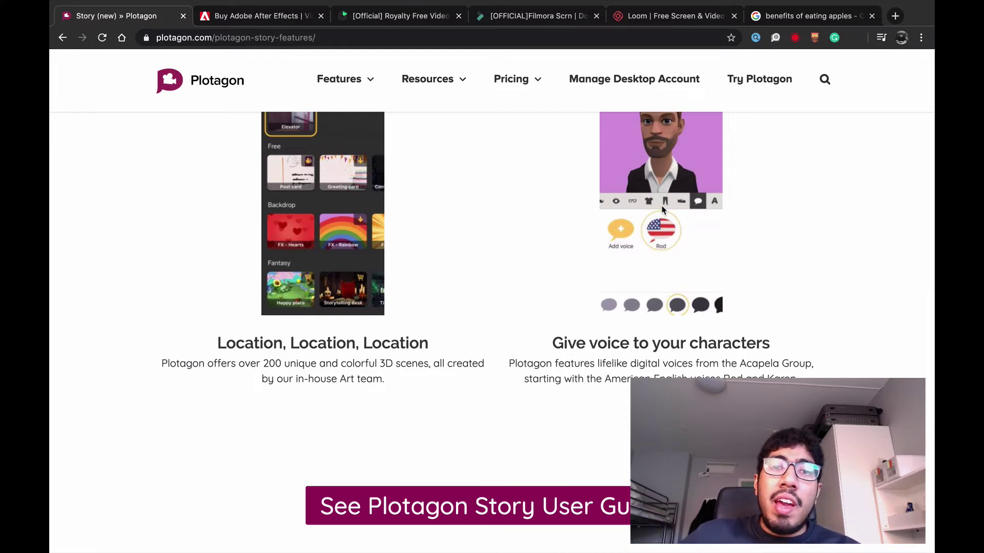
{"action": "scroll", "coordinate": [662, 205], "scroll_direction": "up", "scroll_amount": 5}
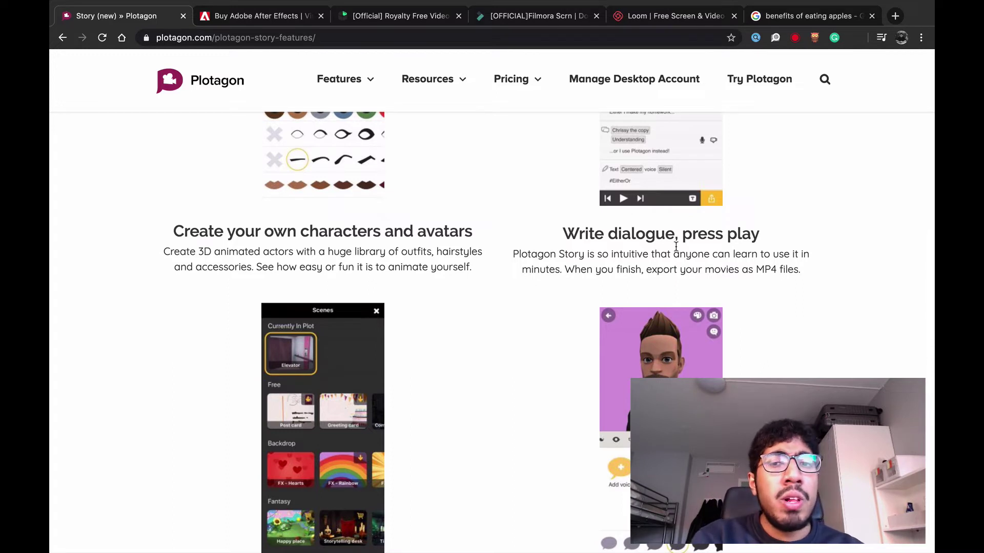
{"action": "scroll", "coordinate": [675, 246], "scroll_direction": "up", "scroll_amount": 4}
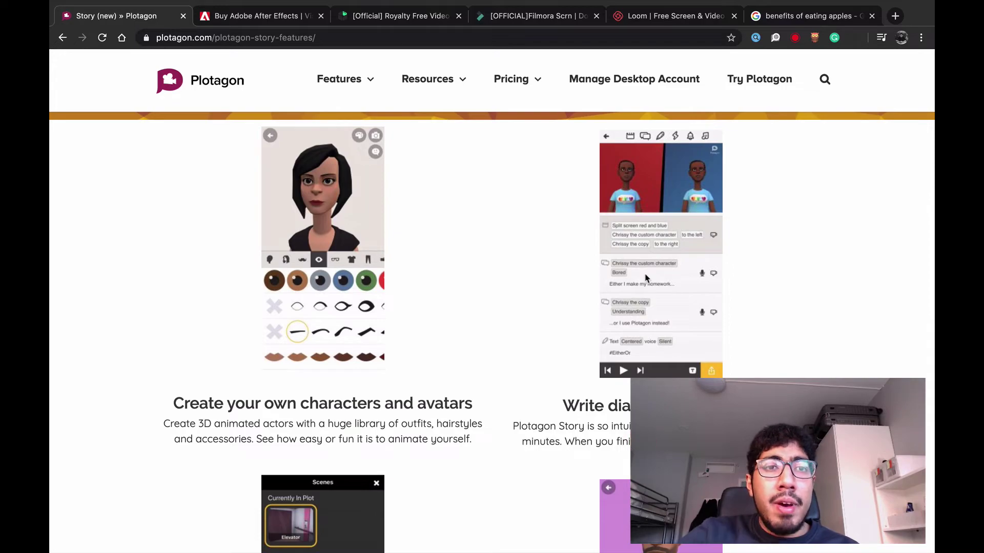
{"action": "scroll", "coordinate": [644, 278], "scroll_direction": "down", "scroll_amount": 20}
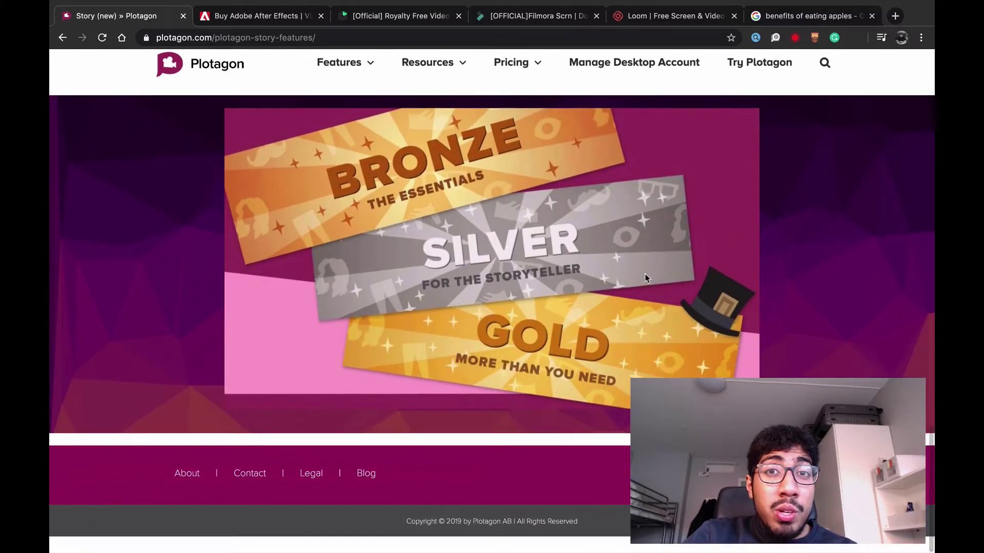
{"action": "scroll", "coordinate": [645, 278], "scroll_direction": "up", "scroll_amount": 20}
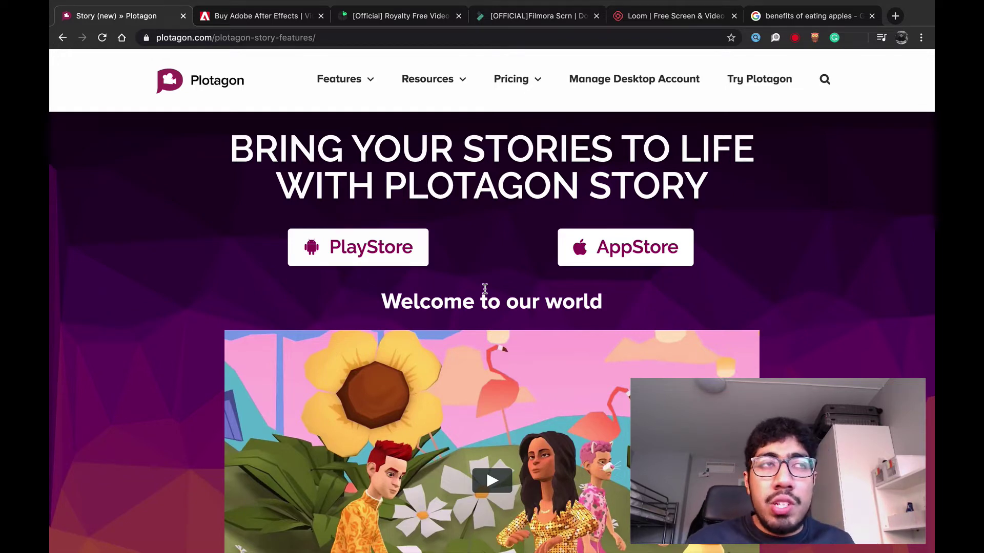
Close the Plotagon page and review the features, tutorials and plans on the Adobe After Effects product page
{"action": "mouse_move", "coordinate": [340, 81]}
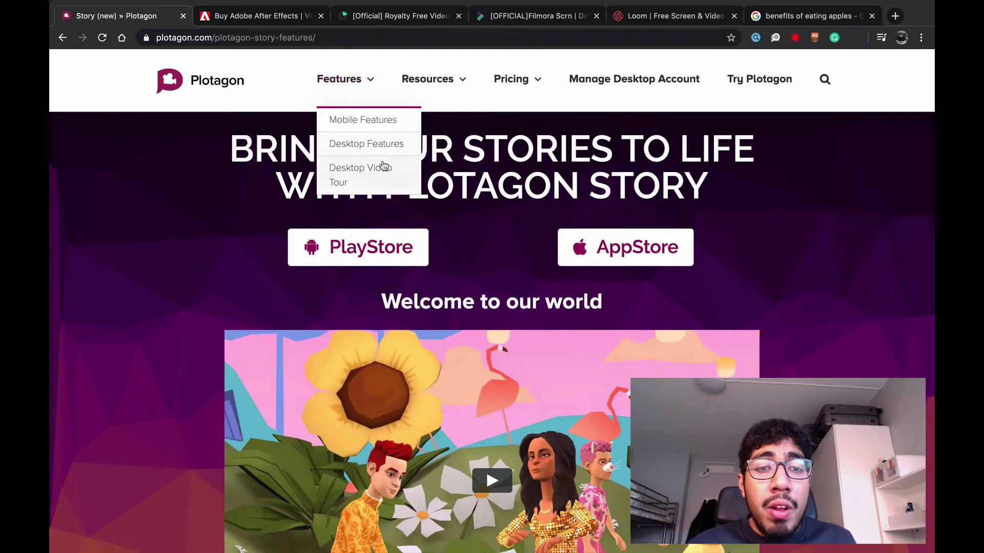
{"action": "left_click", "coordinate": [183, 16]}
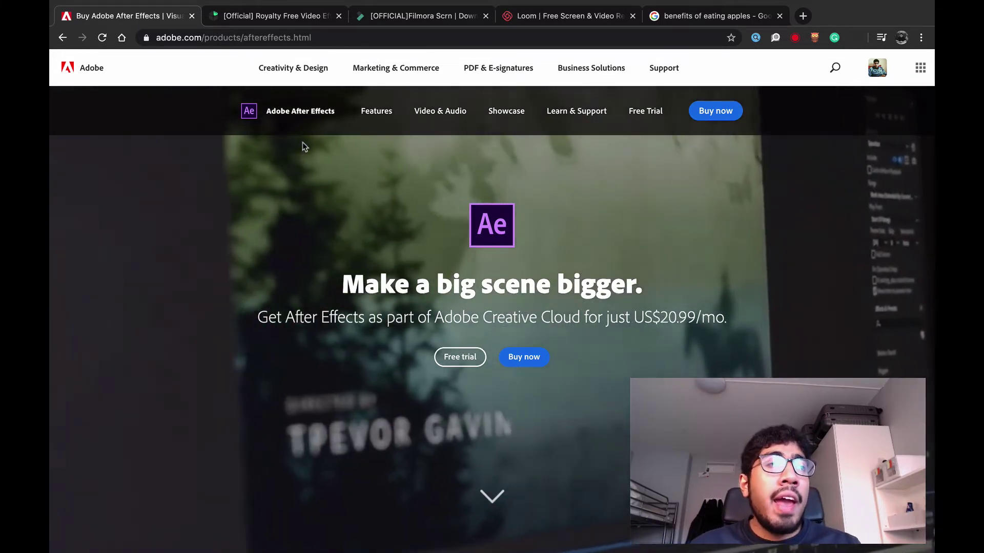
{"action": "scroll", "coordinate": [303, 144], "scroll_direction": "up", "scroll_amount": 2}
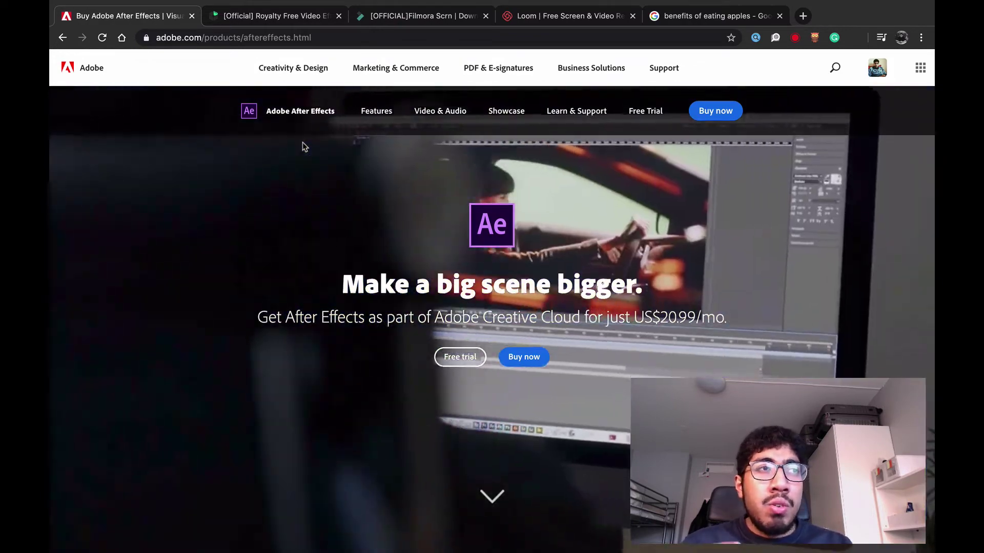
{"action": "scroll", "coordinate": [302, 143], "scroll_direction": "down", "scroll_amount": 10}
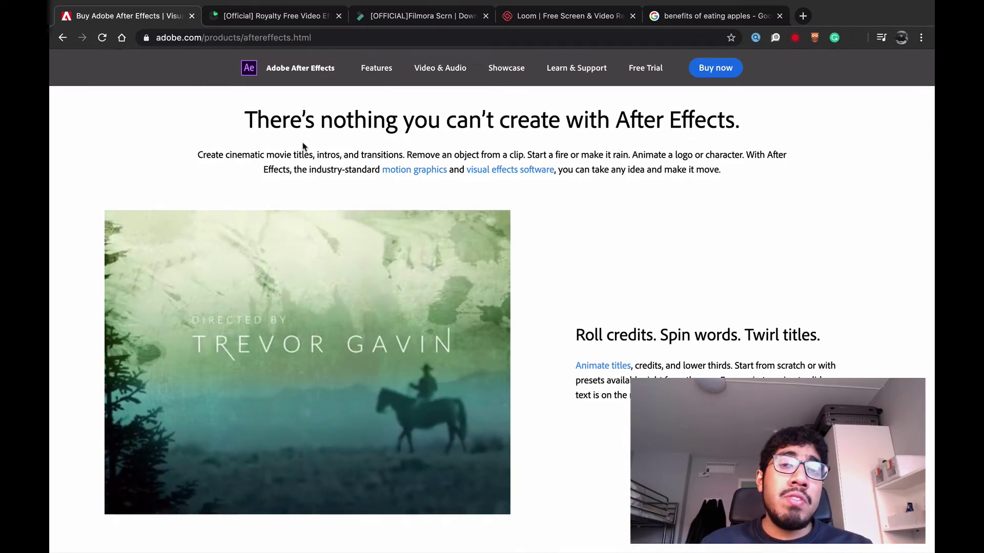
{"action": "scroll", "coordinate": [302, 147], "scroll_direction": "down", "scroll_amount": 15}
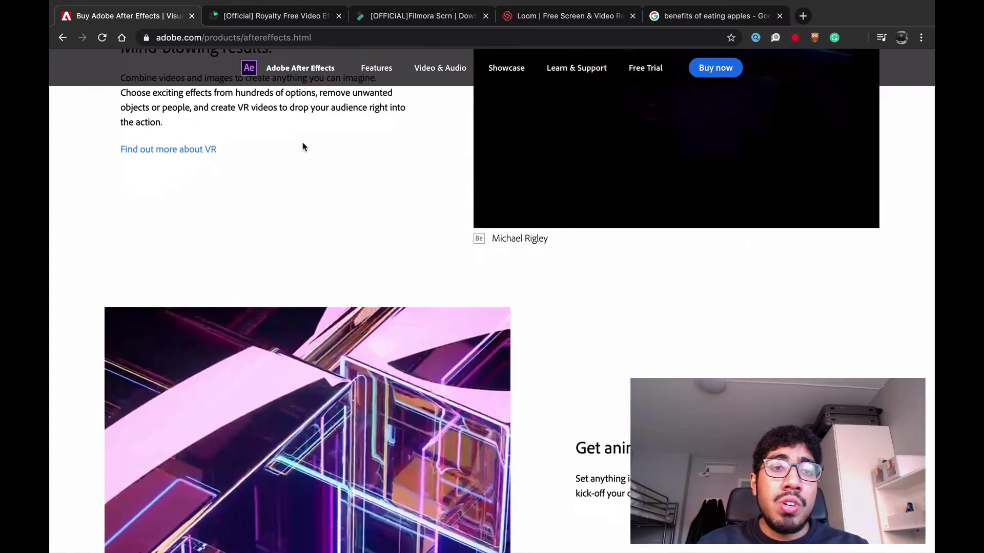
{"action": "scroll", "coordinate": [302, 147], "scroll_direction": "down", "scroll_amount": 9}
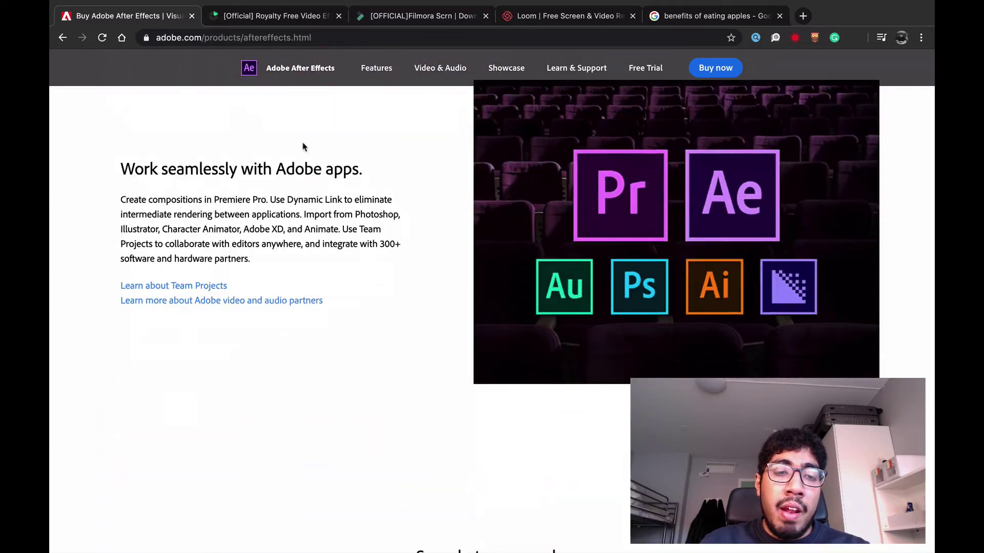
{"action": "scroll", "coordinate": [302, 147], "scroll_direction": "up", "scroll_amount": 3}
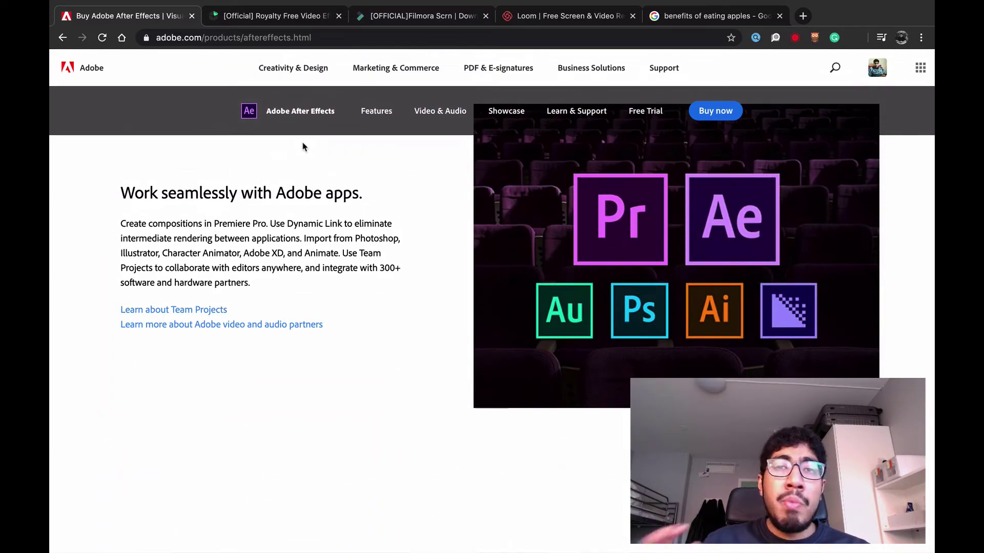
{"action": "scroll", "coordinate": [303, 147], "scroll_direction": "down", "scroll_amount": 10}
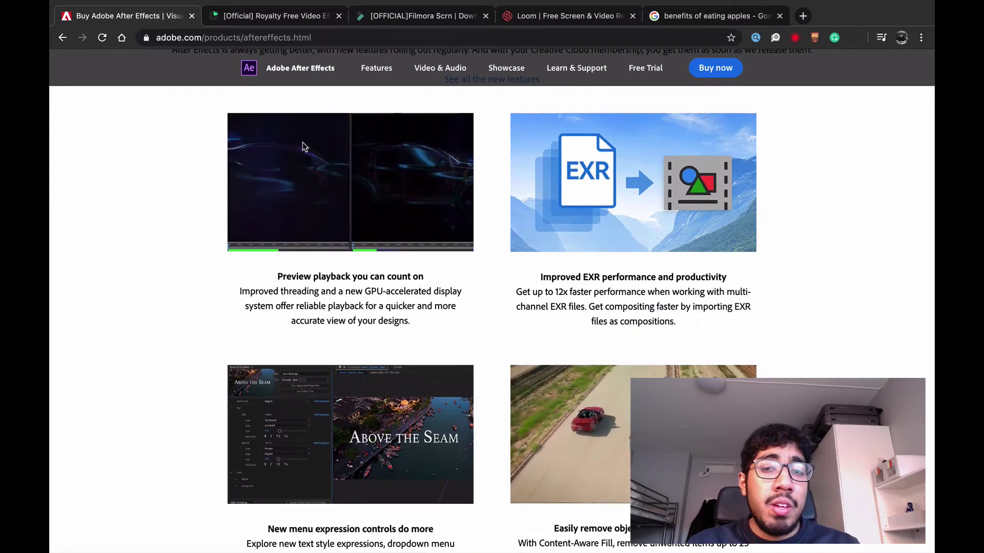
{"action": "scroll", "coordinate": [302, 147], "scroll_direction": "down", "scroll_amount": 15}
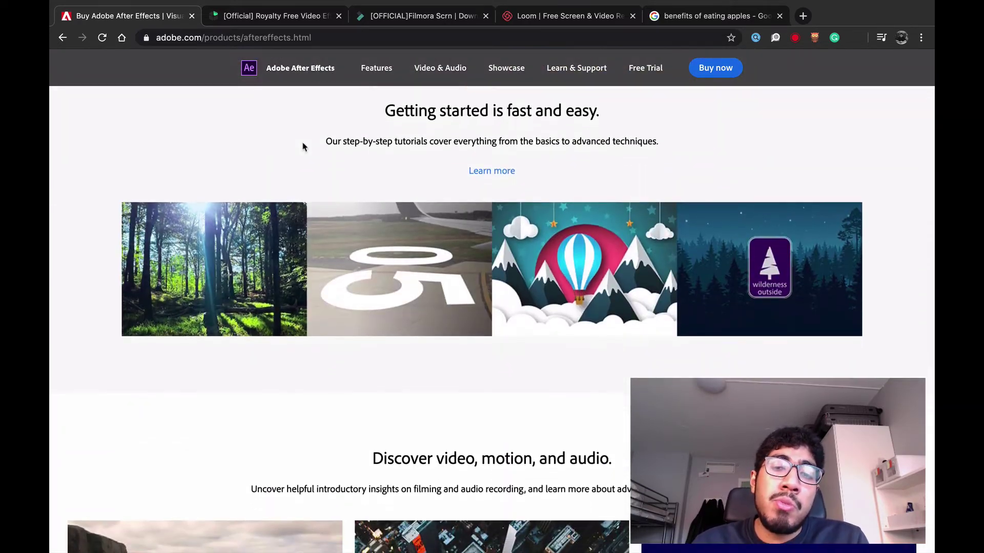
{"action": "scroll", "coordinate": [302, 147], "scroll_direction": "down", "scroll_amount": 5}
{"action": "scroll", "coordinate": [302, 147], "scroll_direction": "up", "scroll_amount": 5}
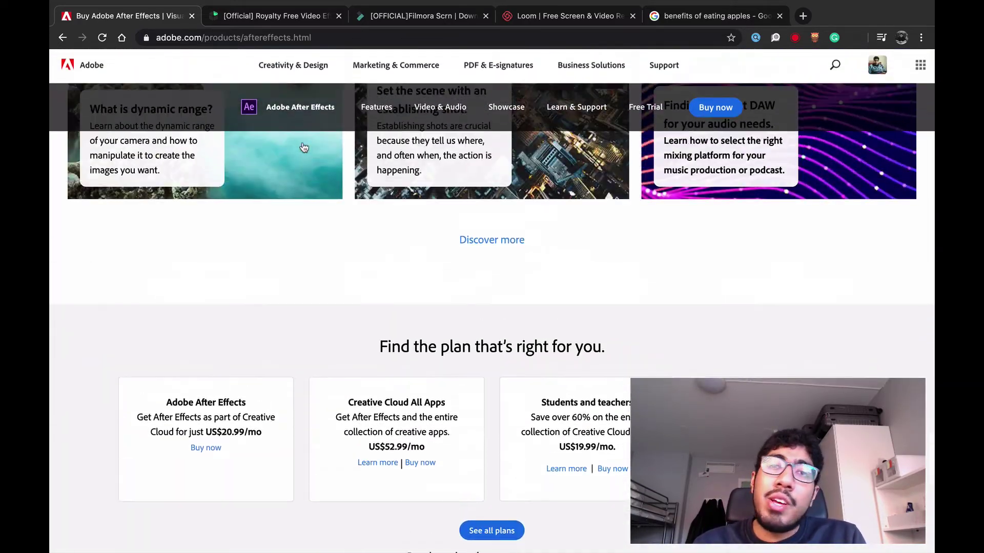
{"action": "scroll", "coordinate": [303, 147], "scroll_direction": "up", "scroll_amount": 20}
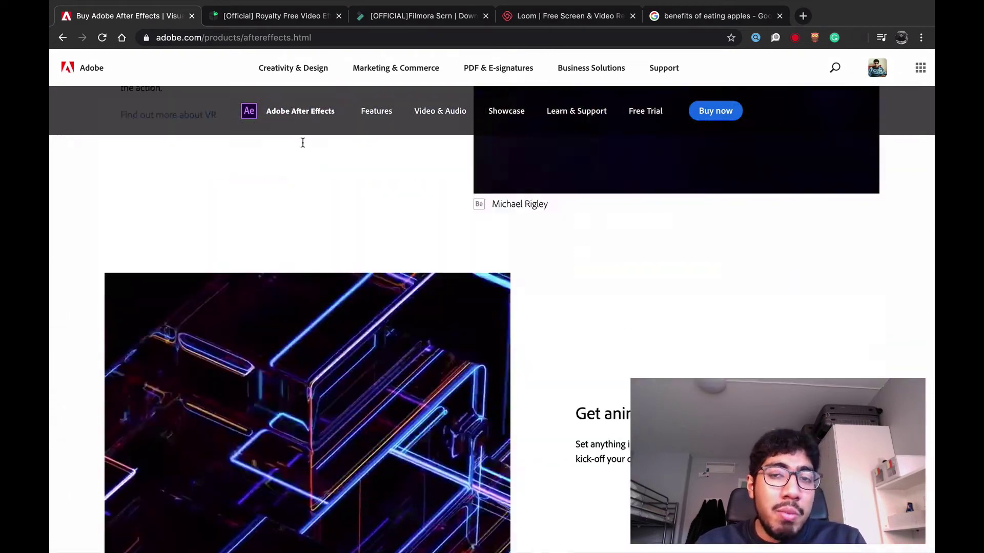
{"action": "scroll", "coordinate": [302, 143], "scroll_direction": "up", "scroll_amount": 10}
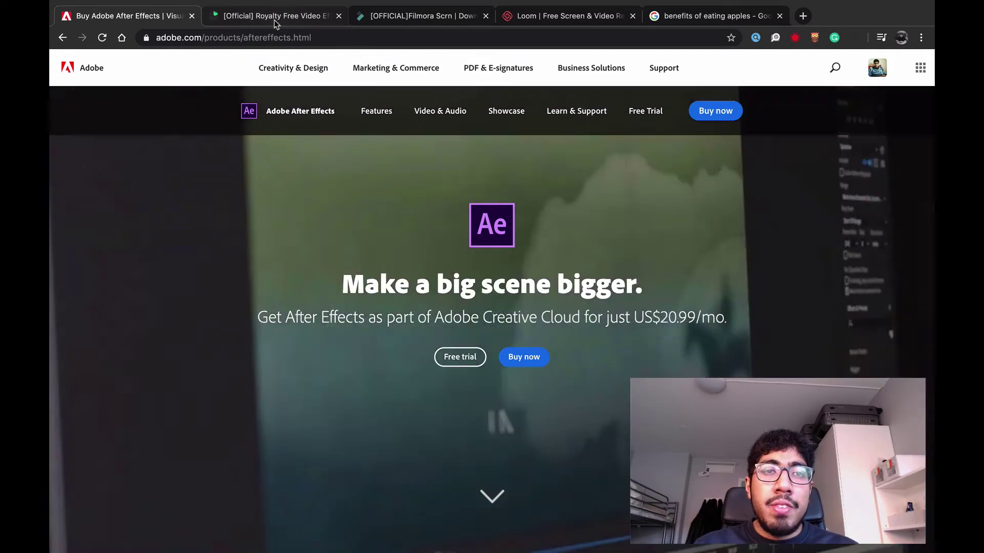
Look over the Filmstocks home page, open the Wondershare site from it and close that site again
{"action": "left_click", "coordinate": [275, 20]}
{"action": "scroll", "coordinate": [321, 210], "scroll_direction": "down", "scroll_amount": 5}
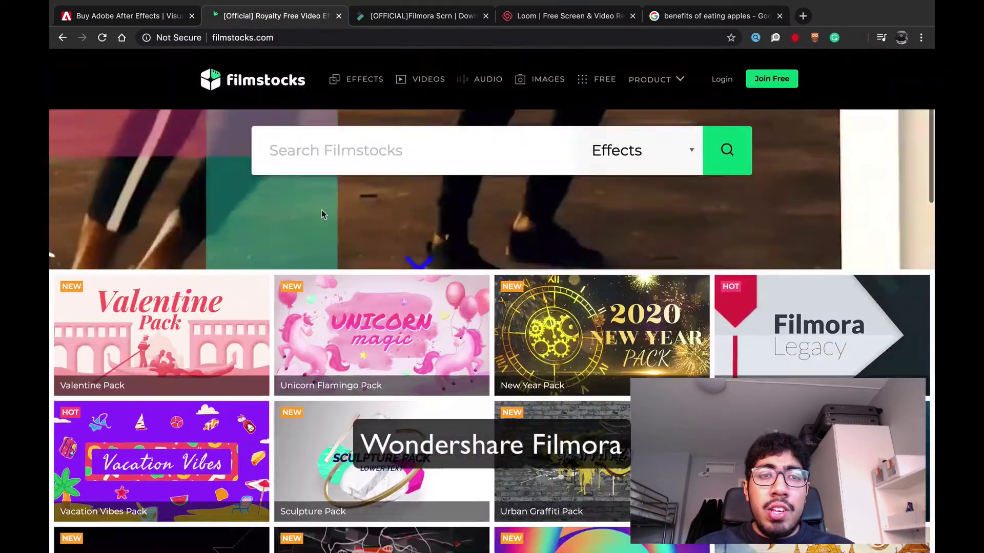
{"action": "scroll", "coordinate": [322, 210], "scroll_direction": "up", "scroll_amount": 5}
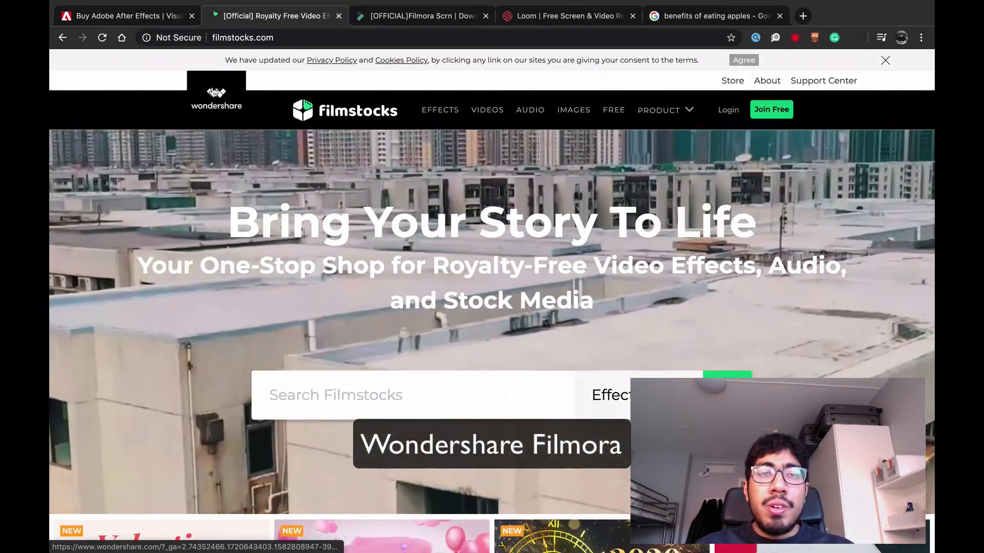
{"action": "left_click", "coordinate": [215, 100]}
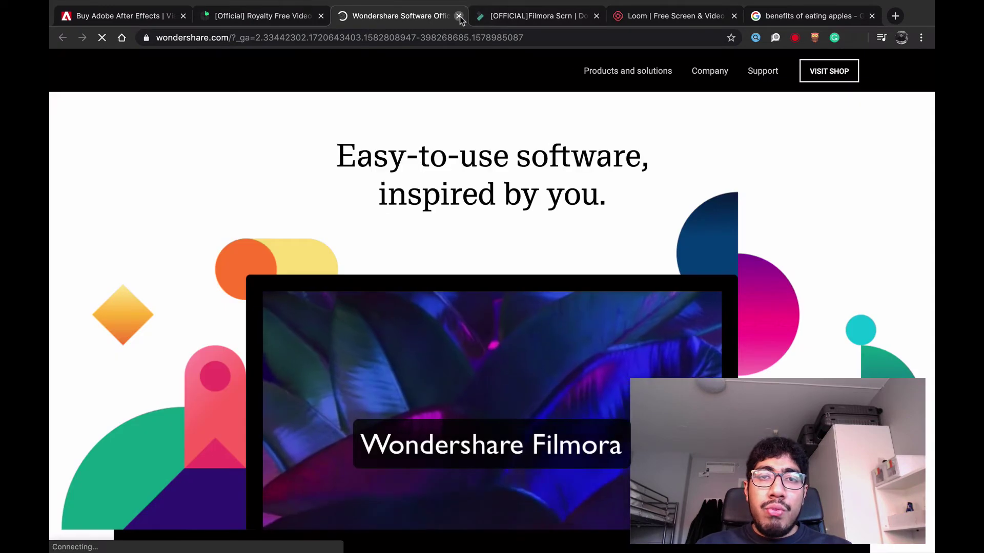
{"action": "left_click", "coordinate": [458, 16]}
Open the Filmora9 video editor page and review its introduction, custom titles and media layers sections
{"action": "left_click", "coordinate": [374, 20]}
{"action": "mouse_move", "coordinate": [397, 110]}
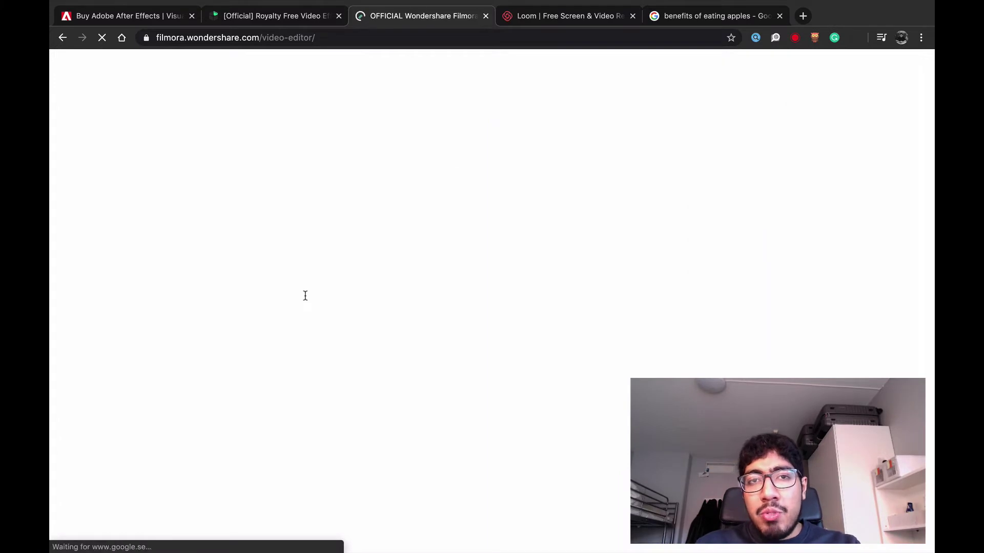
{"action": "scroll", "coordinate": [305, 296], "scroll_direction": "down", "scroll_amount": 2}
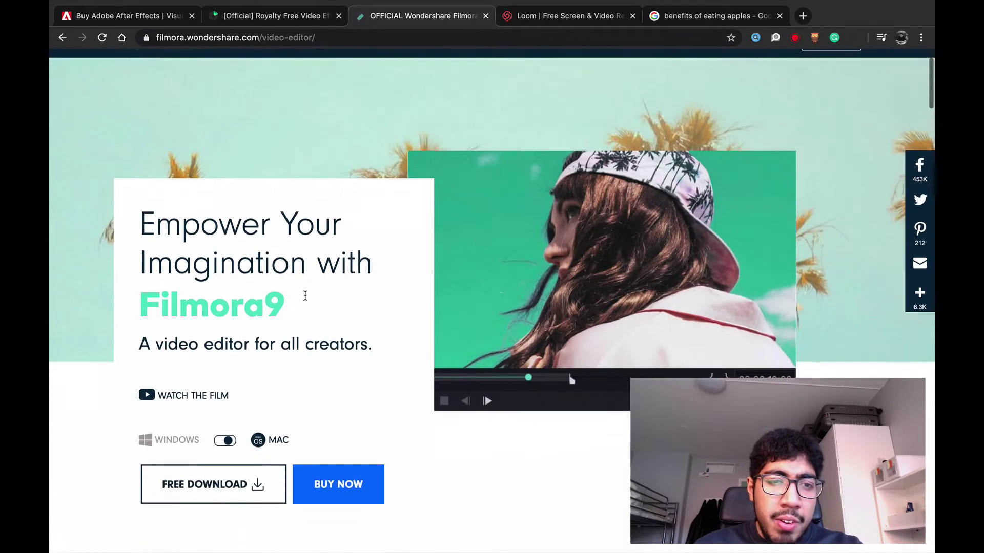
{"action": "scroll", "coordinate": [305, 297], "scroll_direction": "up", "scroll_amount": 2}
{"action": "scroll", "coordinate": [306, 296], "scroll_direction": "down", "scroll_amount": 20}
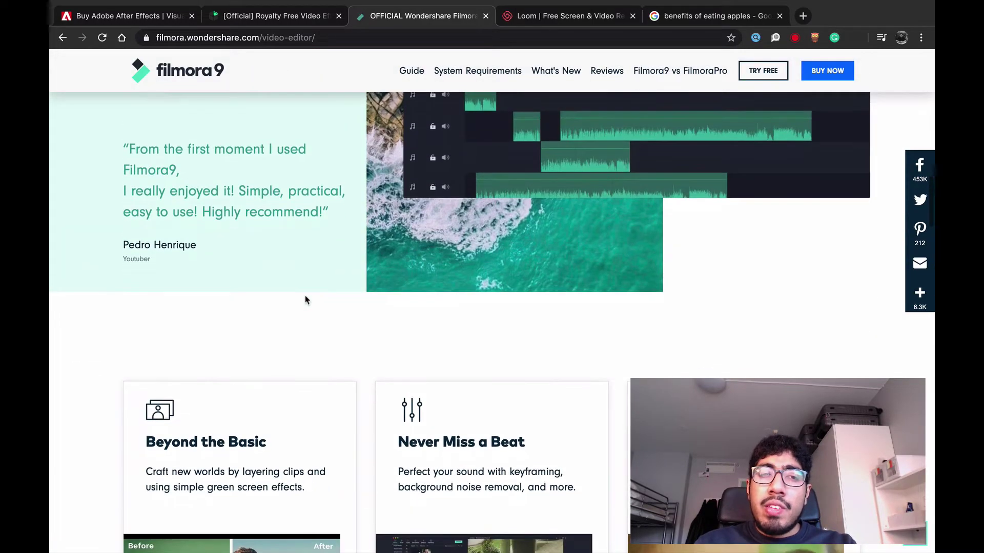
{"action": "scroll", "coordinate": [305, 300], "scroll_direction": "down", "scroll_amount": 10}
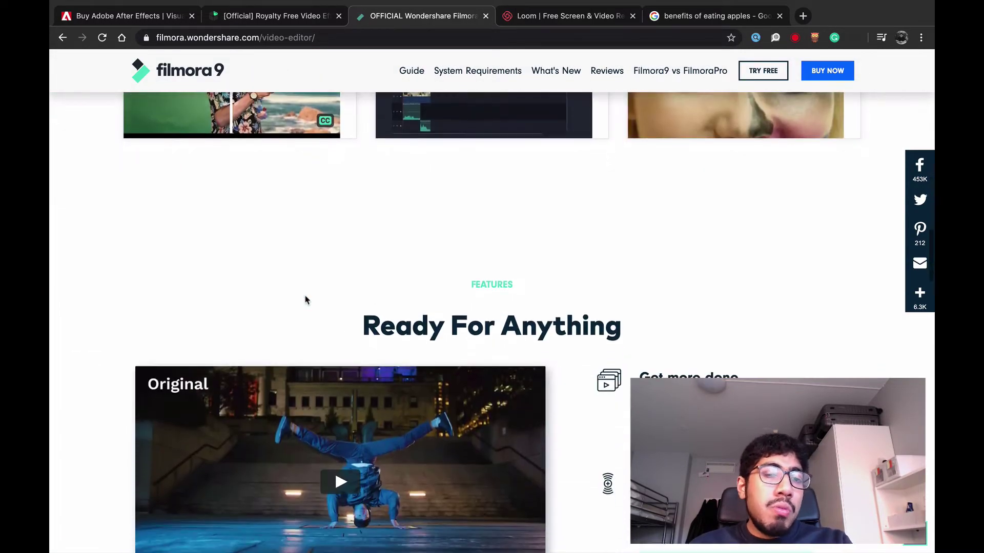
{"action": "scroll", "coordinate": [305, 299], "scroll_direction": "up", "scroll_amount": 10}
{"action": "scroll", "coordinate": [306, 300], "scroll_direction": "up", "scroll_amount": 20}
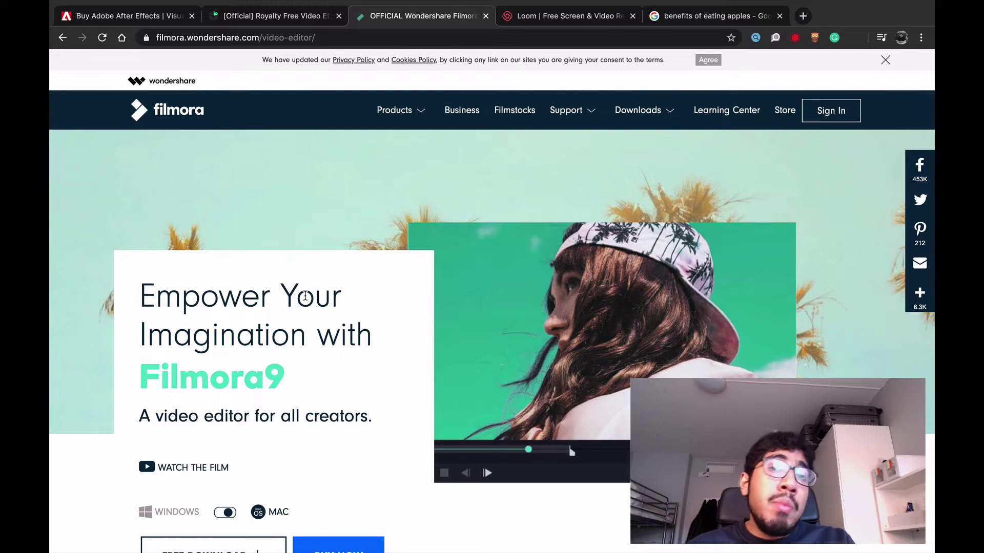
{"action": "scroll", "coordinate": [306, 297], "scroll_direction": "down", "scroll_amount": 20}
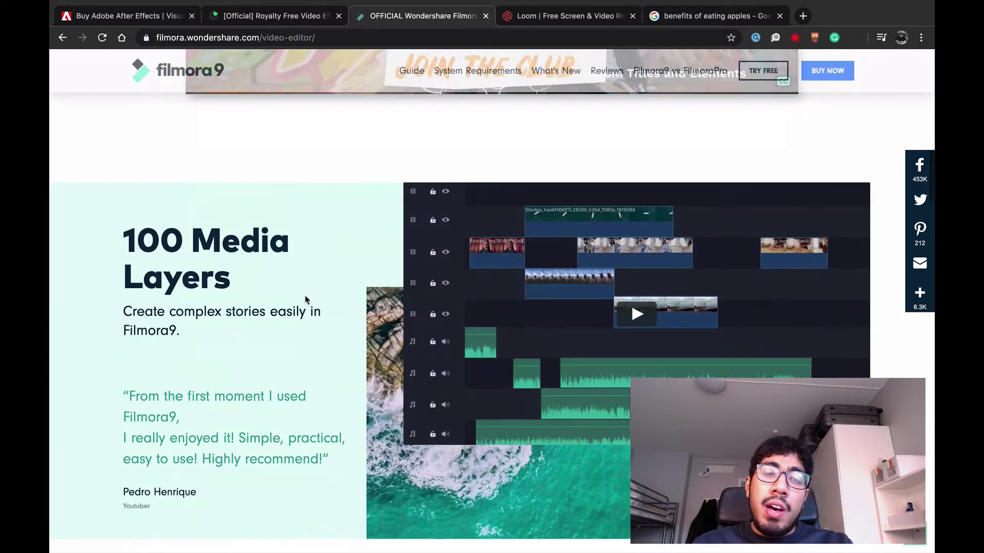
{"action": "scroll", "coordinate": [305, 299], "scroll_direction": "down", "scroll_amount": 5}
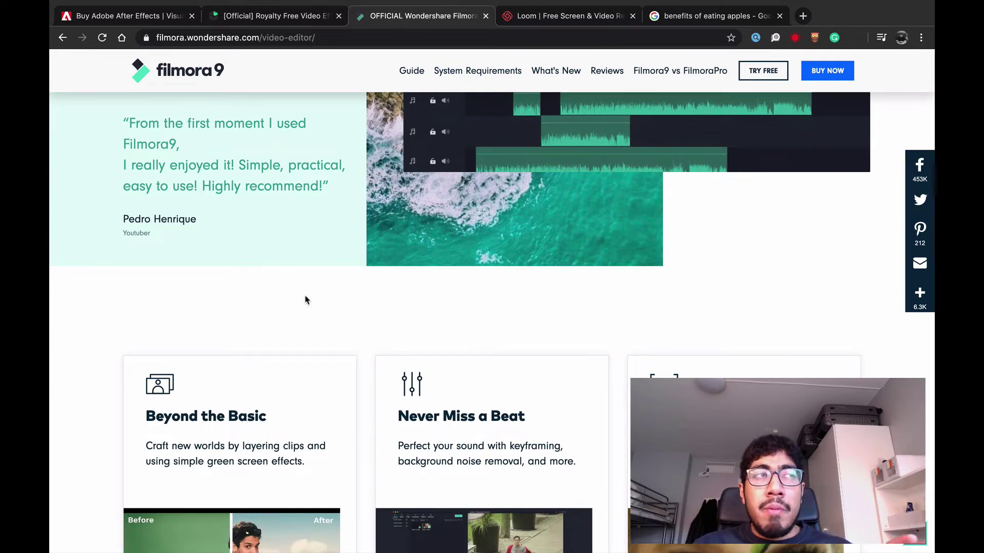
{"action": "scroll", "coordinate": [306, 300], "scroll_direction": "up", "scroll_amount": 7}
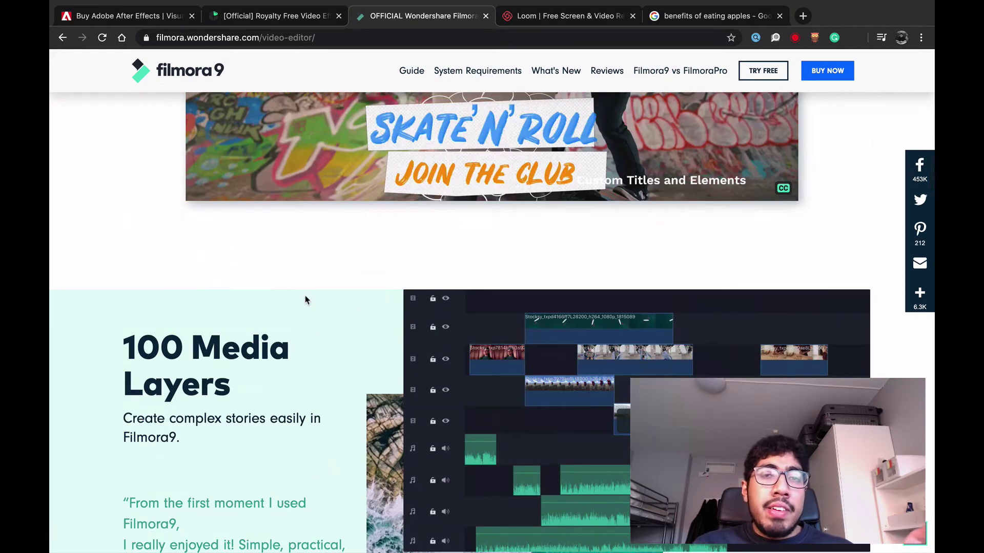
{"action": "scroll", "coordinate": [471, 178], "scroll_direction": "up", "scroll_amount": 3}
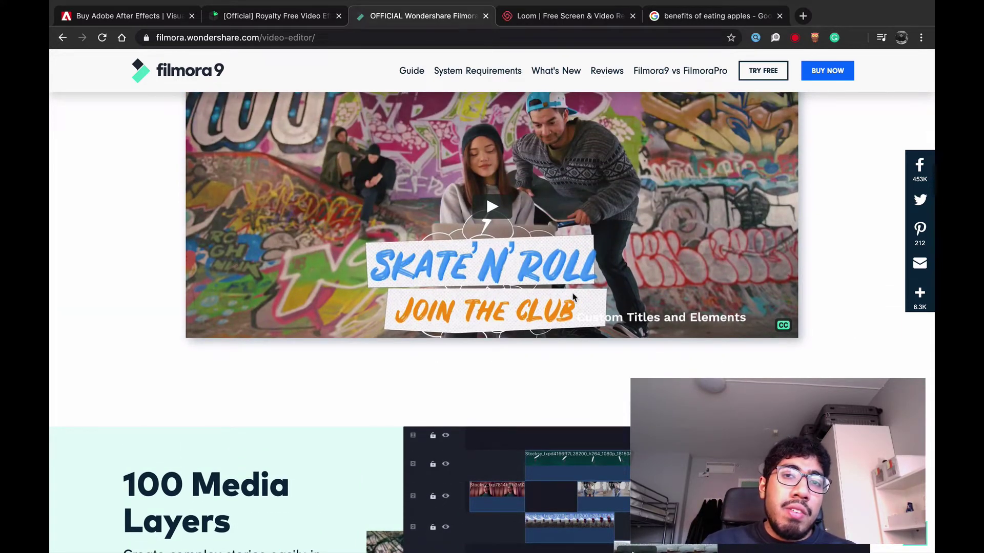
Examine Filmora9's green screen, sound, 4K, action-cam and online sharing features, plus its download and purchase options
{"action": "scroll", "coordinate": [573, 297], "scroll_direction": "down", "scroll_amount": 15}
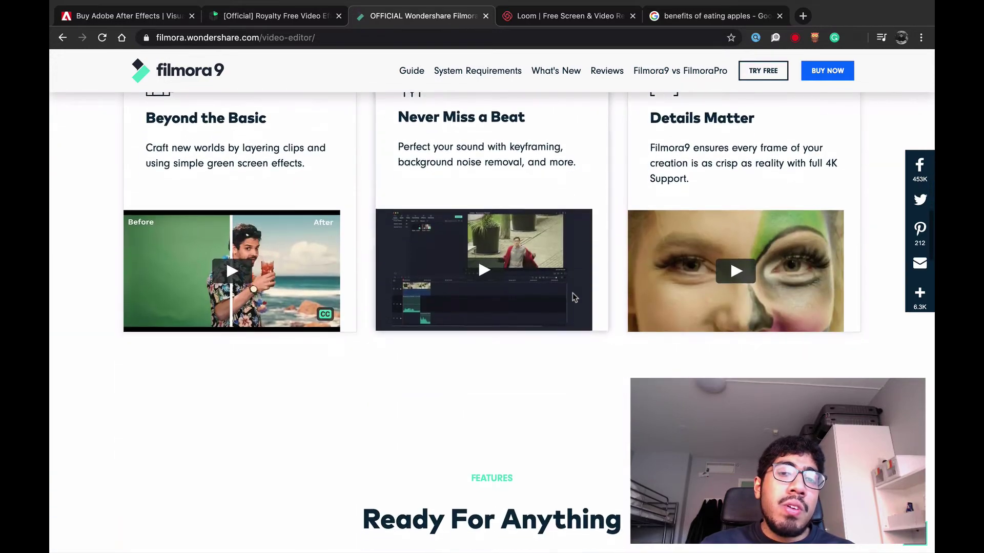
{"action": "scroll", "coordinate": [573, 297], "scroll_direction": "down", "scroll_amount": 10}
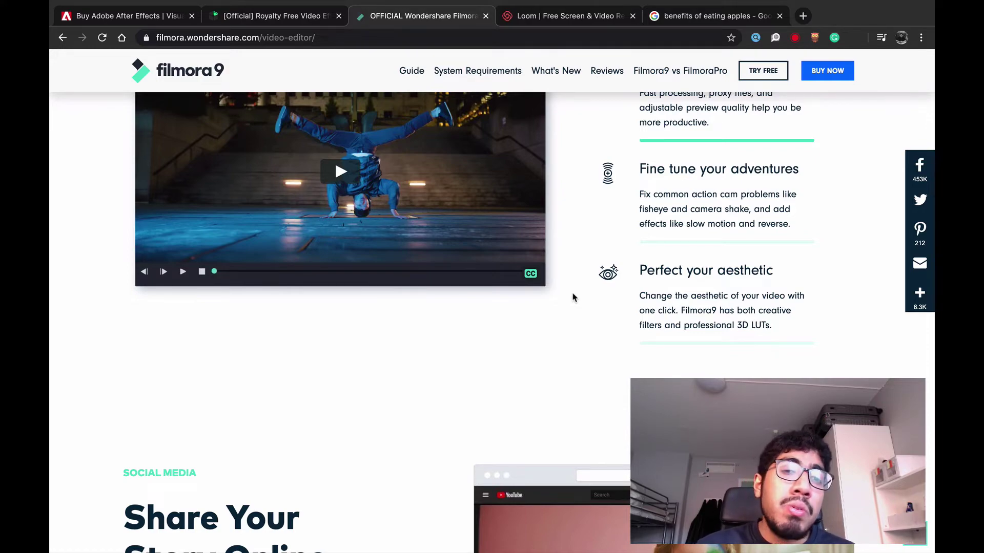
{"action": "scroll", "coordinate": [573, 297], "scroll_direction": "down", "scroll_amount": 10}
{"action": "scroll", "coordinate": [573, 297], "scroll_direction": "up", "scroll_amount": 5}
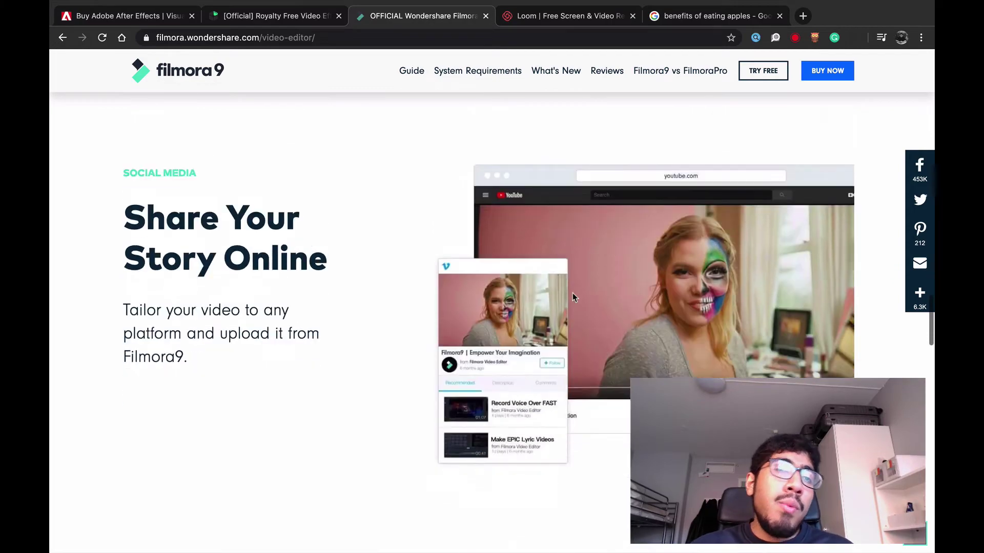
{"action": "scroll", "coordinate": [573, 296], "scroll_direction": "down", "scroll_amount": 15}
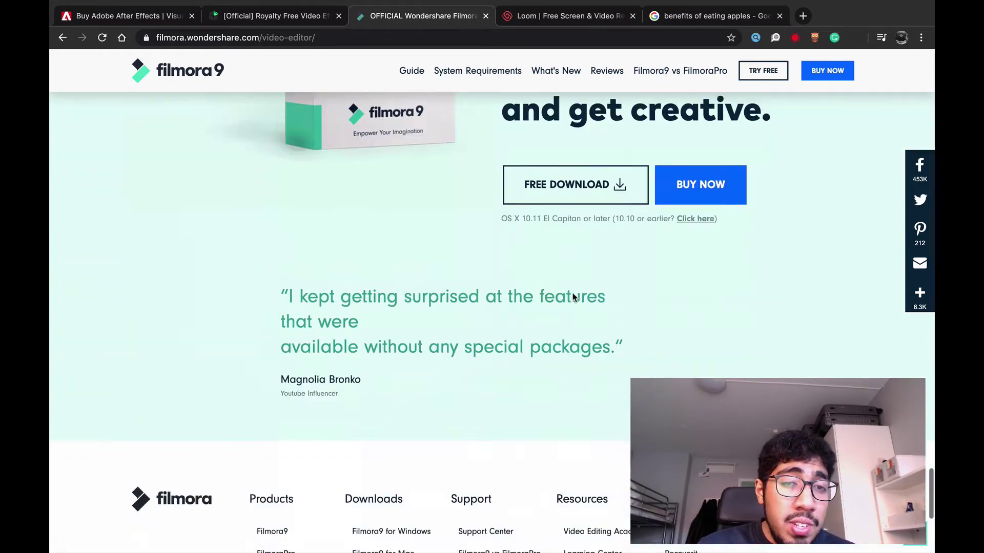
{"action": "scroll", "coordinate": [573, 297], "scroll_direction": "down", "scroll_amount": 3}
{"action": "scroll", "coordinate": [573, 297], "scroll_direction": "up", "scroll_amount": 20}
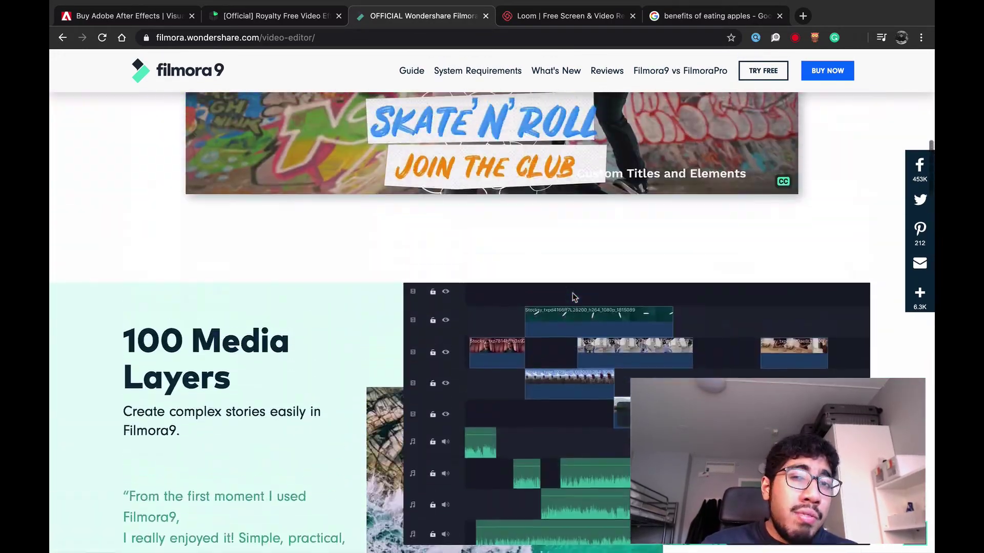
{"action": "scroll", "coordinate": [574, 297], "scroll_direction": "up", "scroll_amount": 15}
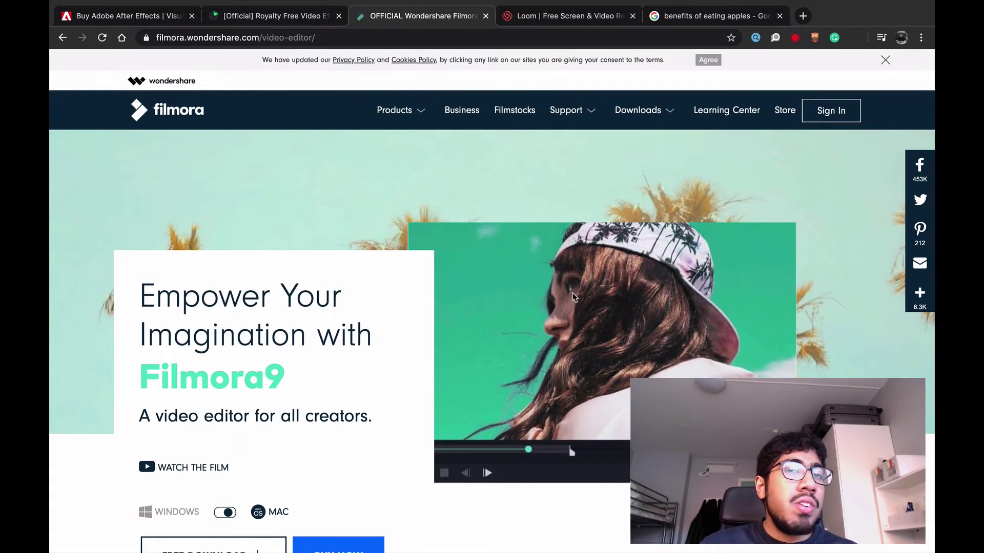
{"action": "scroll", "coordinate": [572, 296], "scroll_direction": "down", "scroll_amount": 7}
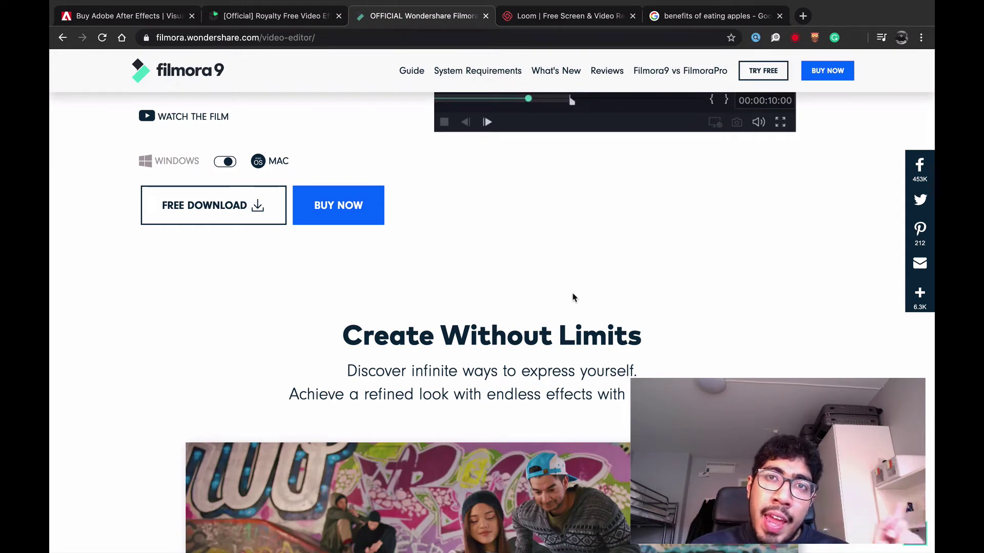
{"action": "scroll", "coordinate": [573, 298], "scroll_direction": "up", "scroll_amount": 7}
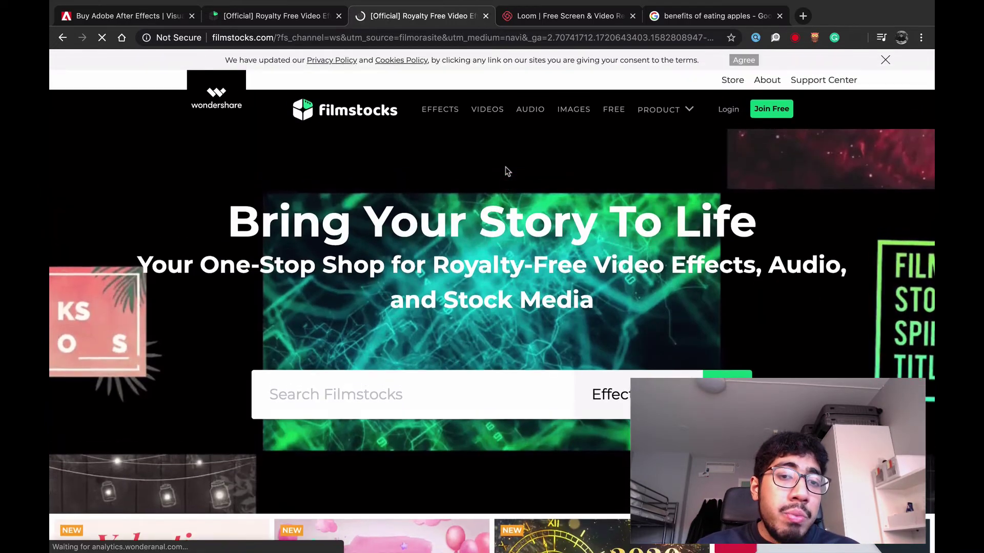
Open Filmstocks from the Filmora site and browse its royalty-free effect packs
{"action": "scroll", "coordinate": [506, 172], "scroll_direction": "down", "scroll_amount": 10}
{"action": "scroll", "coordinate": [506, 172], "scroll_direction": "up", "scroll_amount": 5}
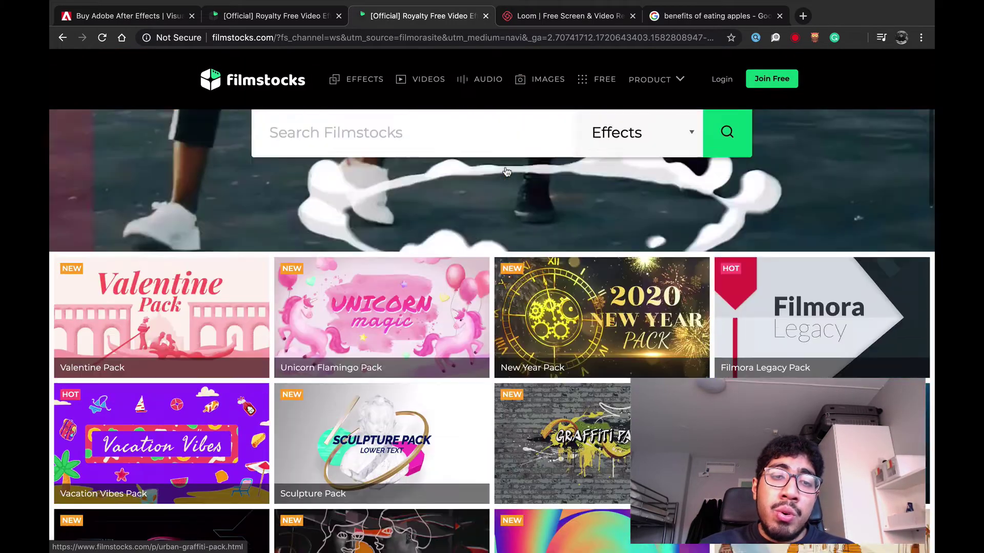
{"action": "scroll", "coordinate": [506, 171], "scroll_direction": "up", "scroll_amount": 5}
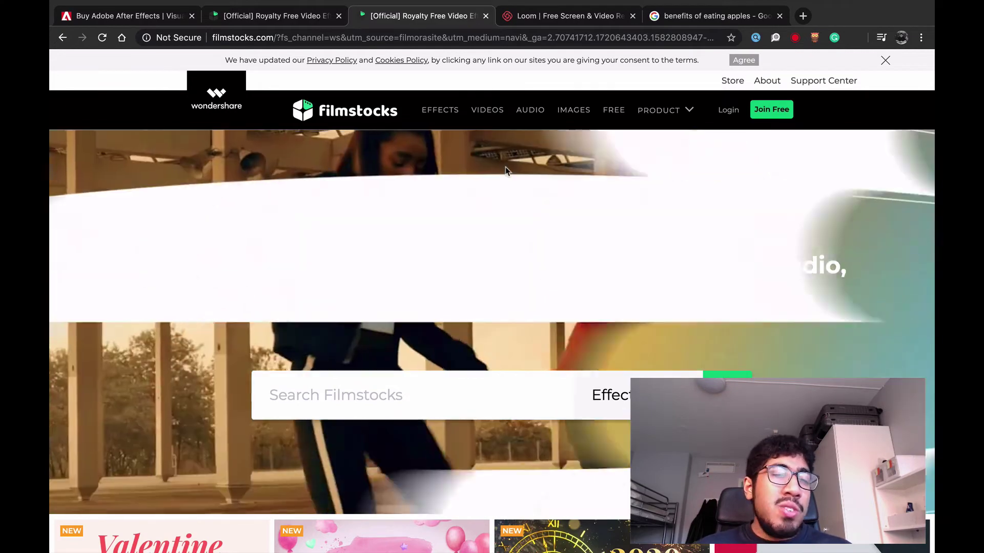
{"action": "scroll", "coordinate": [506, 167], "scroll_direction": "down", "scroll_amount": 1}
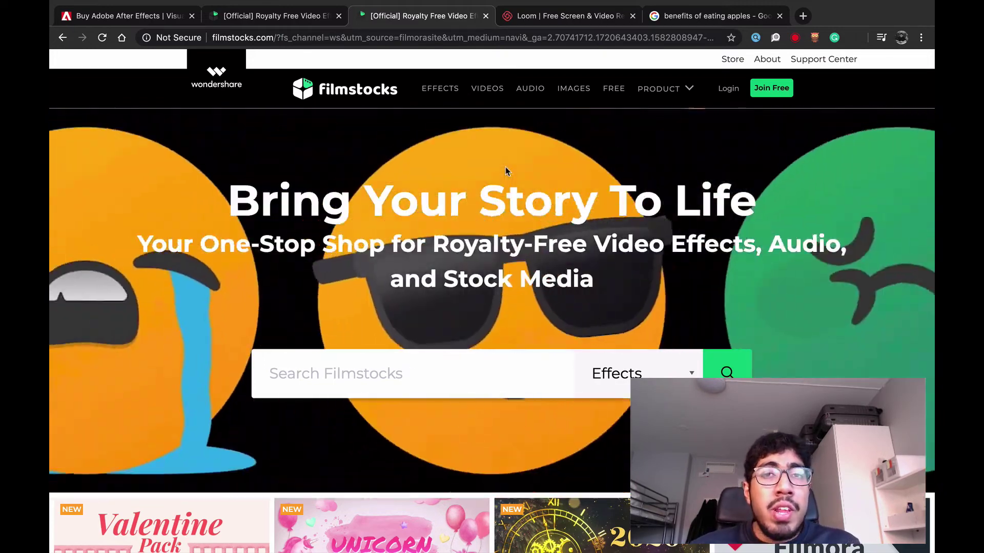
Look through the new and hot effect packs on the Filmstocks home page
{"action": "scroll", "coordinate": [505, 167], "scroll_direction": "down", "scroll_amount": 3}
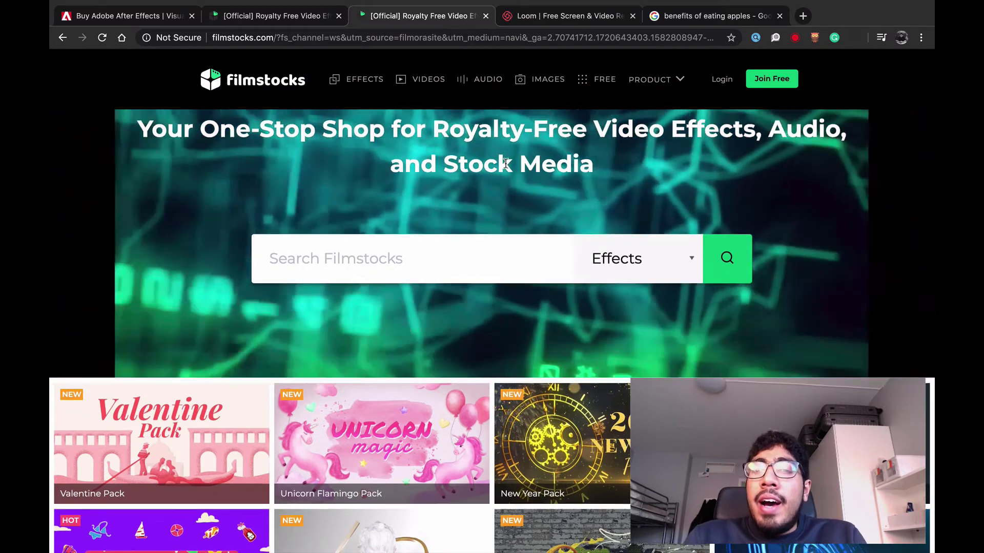
{"action": "scroll", "coordinate": [505, 163], "scroll_direction": "down", "scroll_amount": 5}
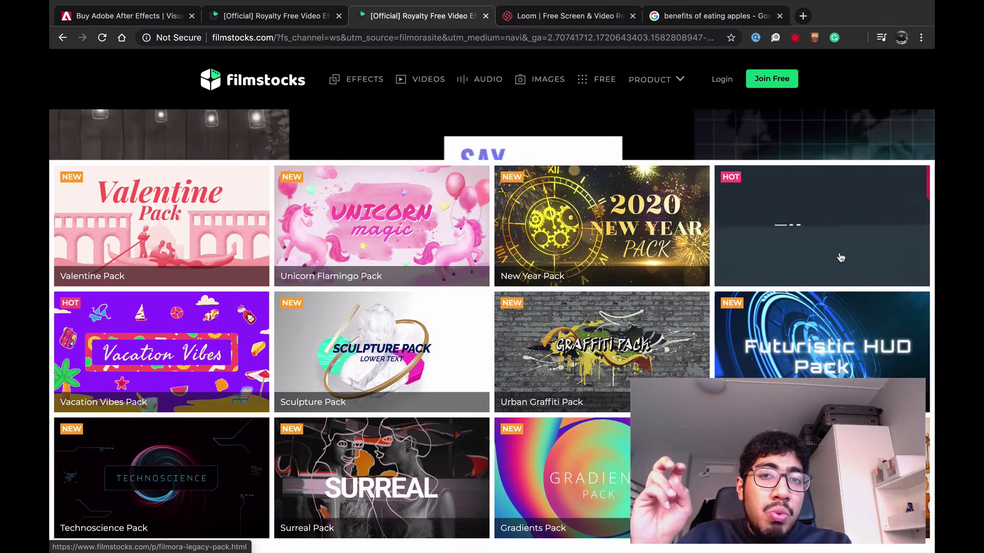
{"action": "scroll", "coordinate": [835, 258], "scroll_direction": "up", "scroll_amount": 1}
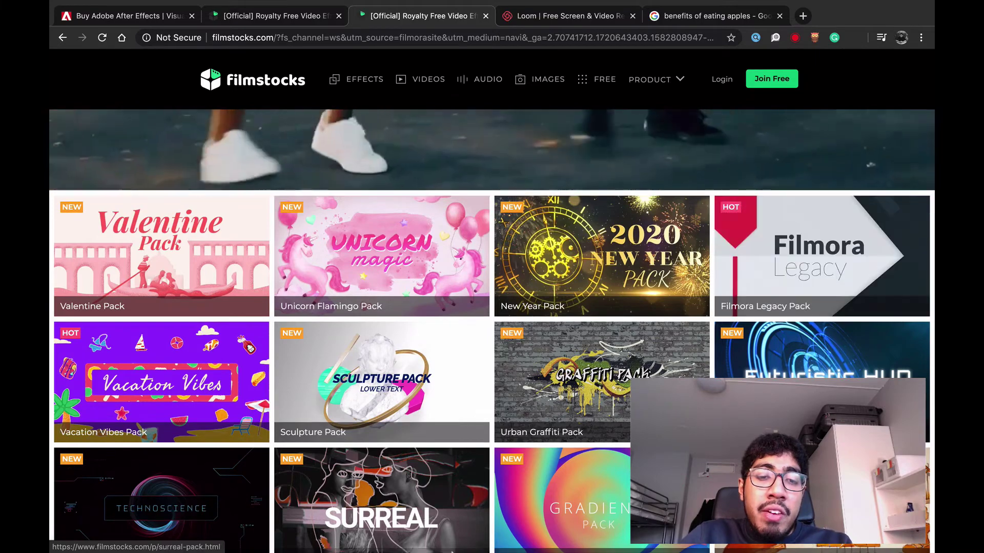
{"action": "scroll", "coordinate": [451, 480], "scroll_direction": "down", "scroll_amount": 2}
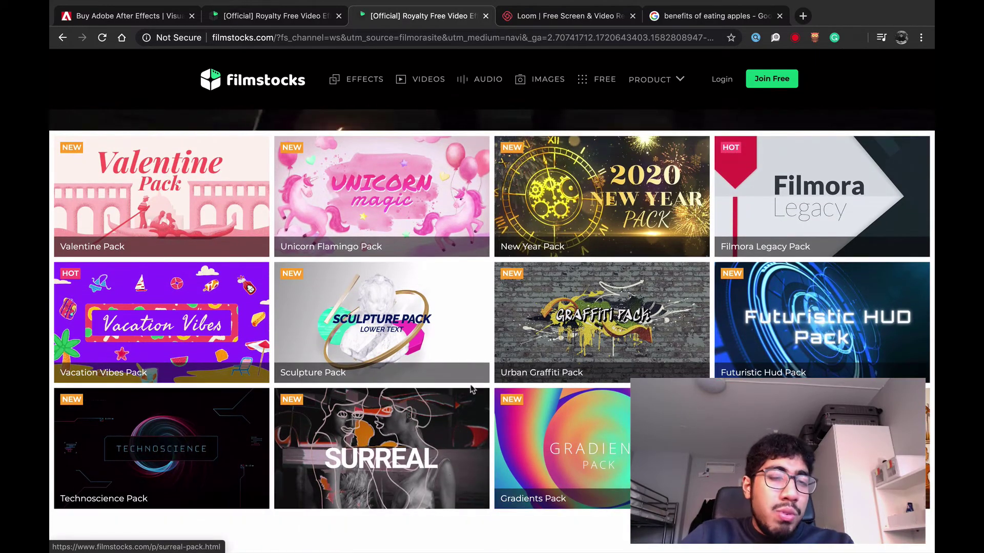
{"action": "scroll", "coordinate": [471, 389], "scroll_direction": "up", "scroll_amount": 10}
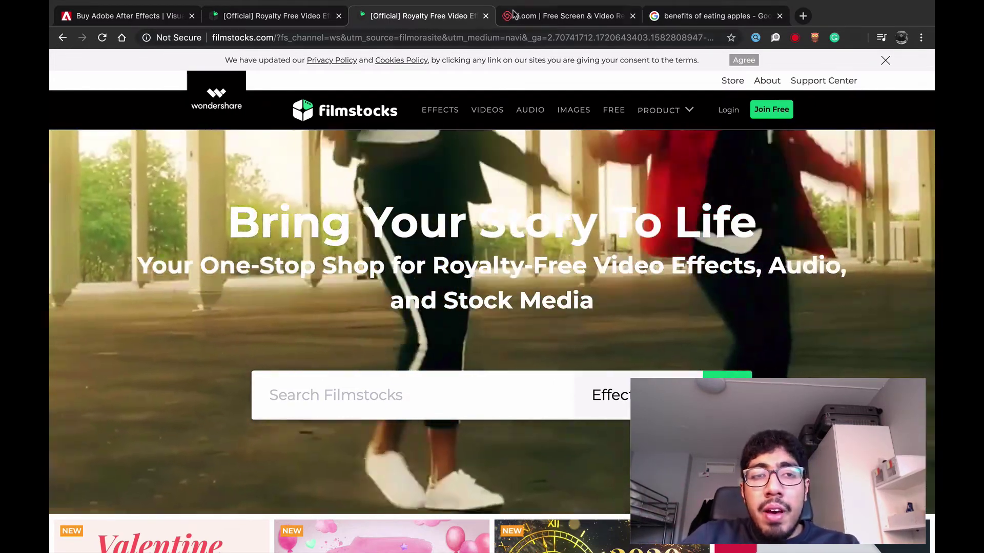
Open the FilmoraScrn screen recorder page from the Filmstocks product list and view its introduction
{"action": "left_click", "coordinate": [532, 17]}
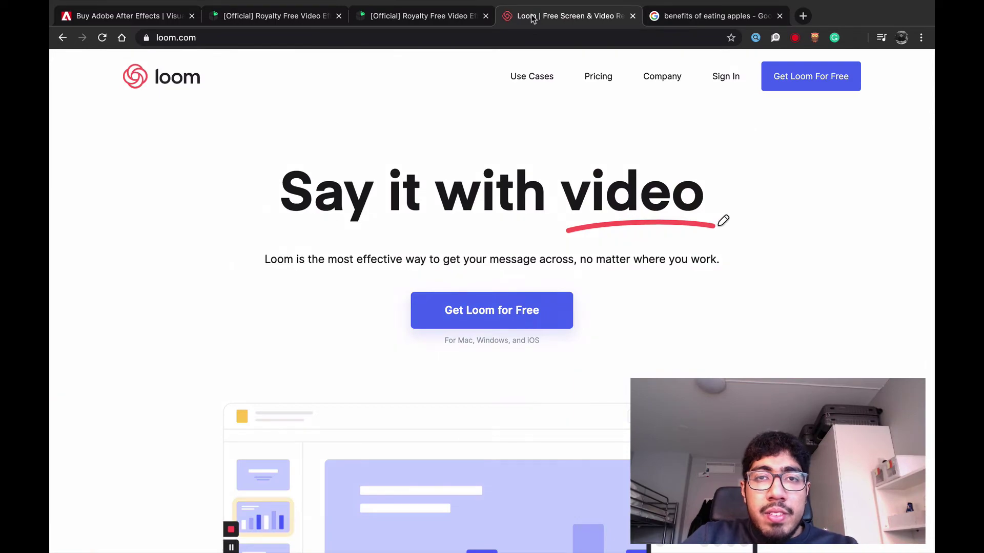
{"action": "left_click", "coordinate": [451, 14]}
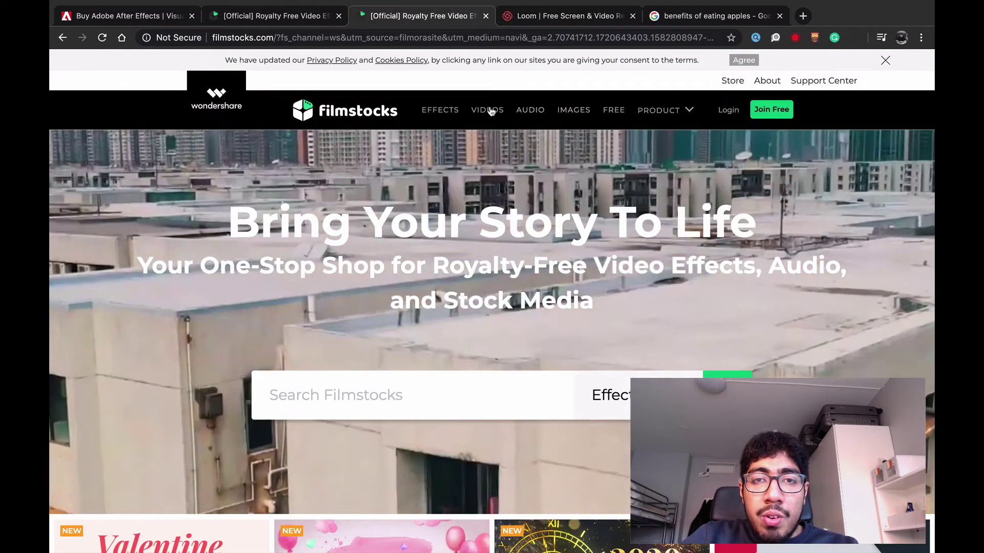
{"action": "mouse_move", "coordinate": [672, 115]}
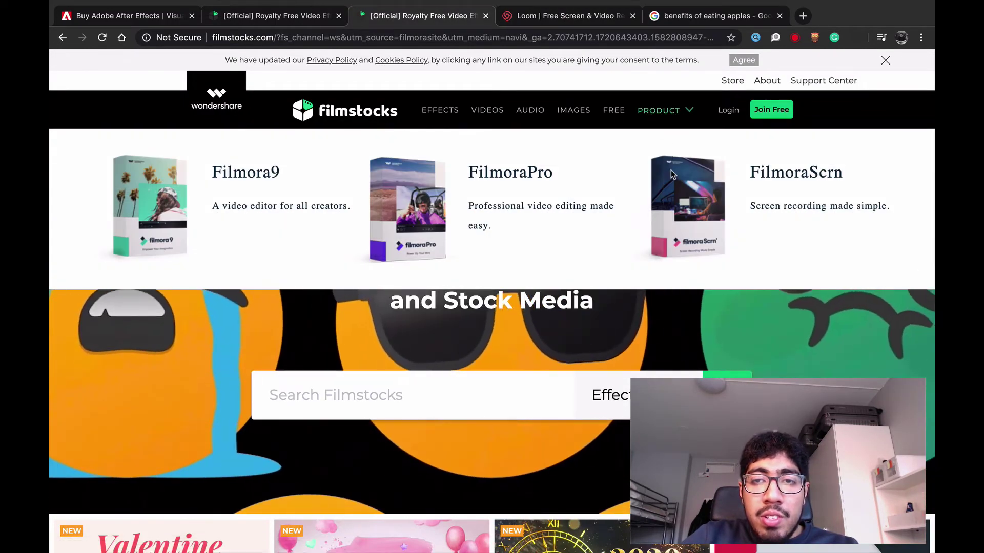
{"action": "left_click", "coordinate": [671, 170]}
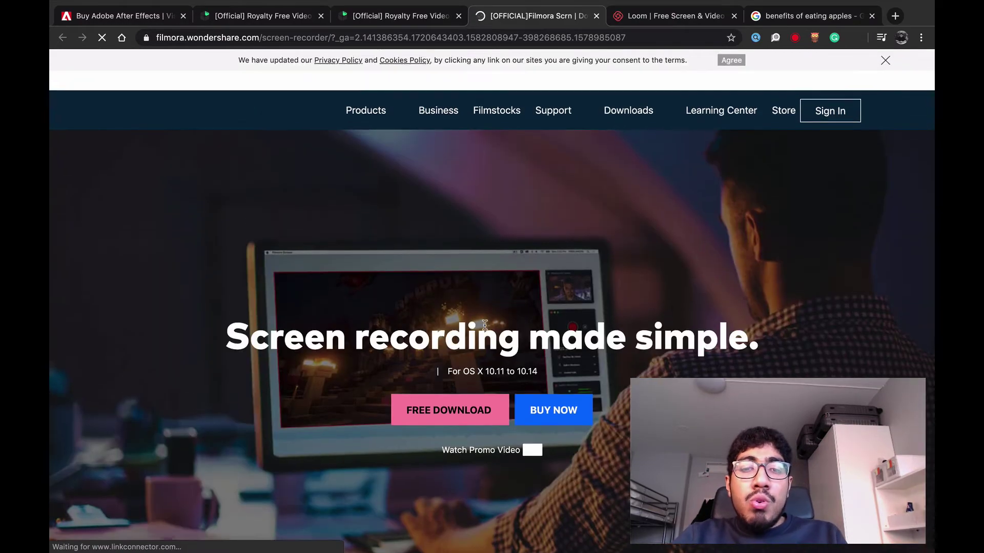
{"action": "scroll", "coordinate": [486, 325], "scroll_direction": "down", "scroll_amount": 1}
{"action": "scroll", "coordinate": [484, 324], "scroll_direction": "down", "scroll_amount": 3}
{"action": "scroll", "coordinate": [484, 324], "scroll_direction": "up", "scroll_amount": 4}
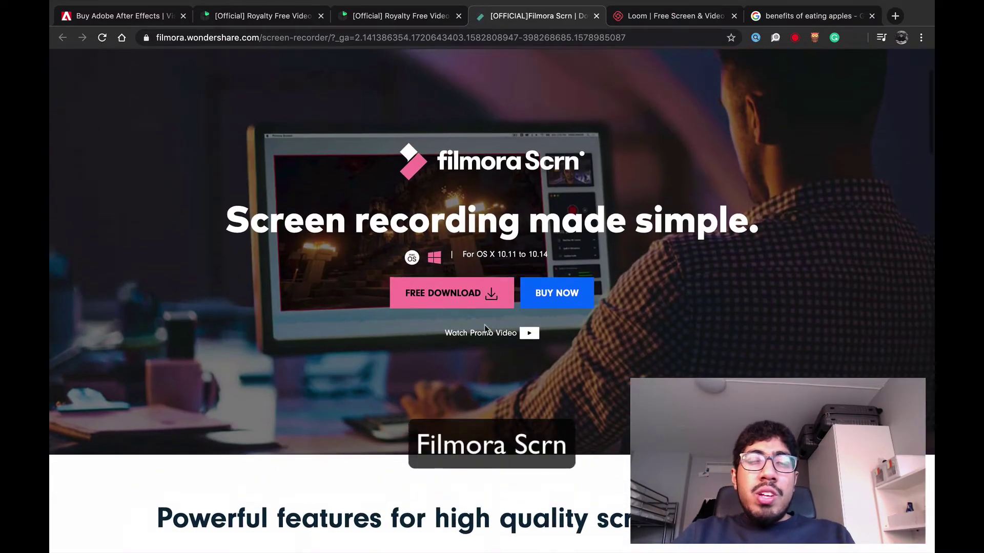
Review FilmoraScrn's interface design, feature list, customer reviews, and download and purchase options
{"action": "scroll", "coordinate": [484, 324], "scroll_direction": "down", "scroll_amount": 2}
{"action": "scroll", "coordinate": [485, 326], "scroll_direction": "down", "scroll_amount": 10}
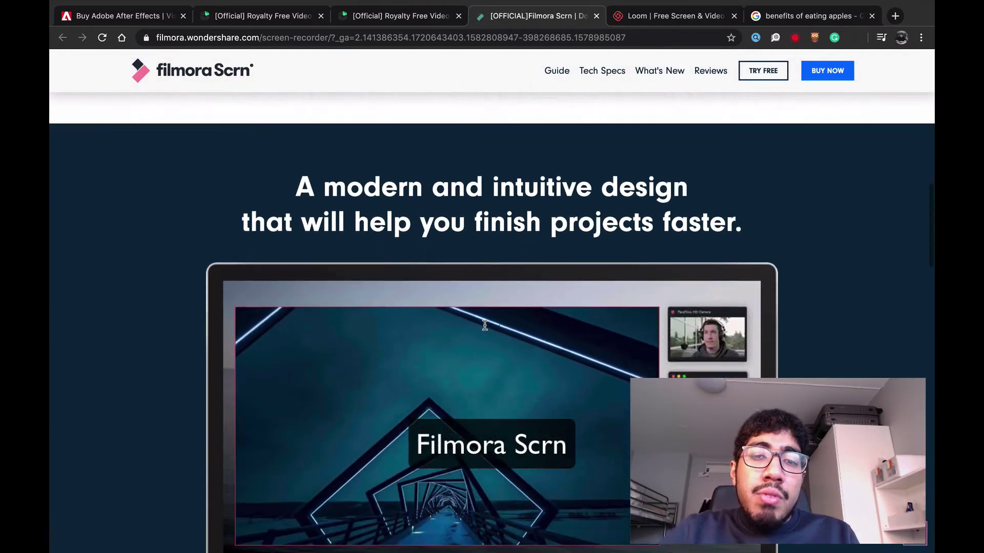
{"action": "scroll", "coordinate": [485, 328], "scroll_direction": "down", "scroll_amount": 8}
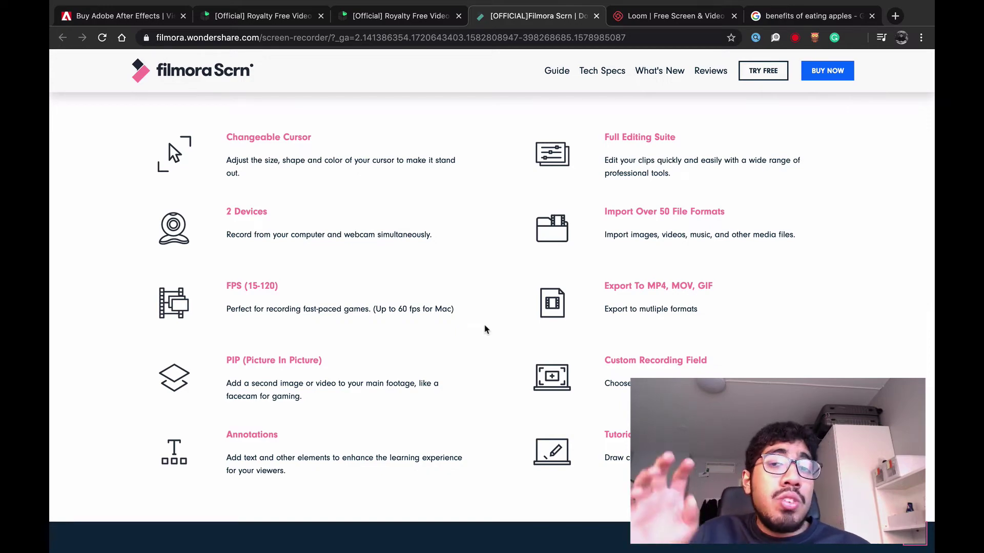
{"action": "scroll", "coordinate": [485, 329], "scroll_direction": "down", "scroll_amount": 10}
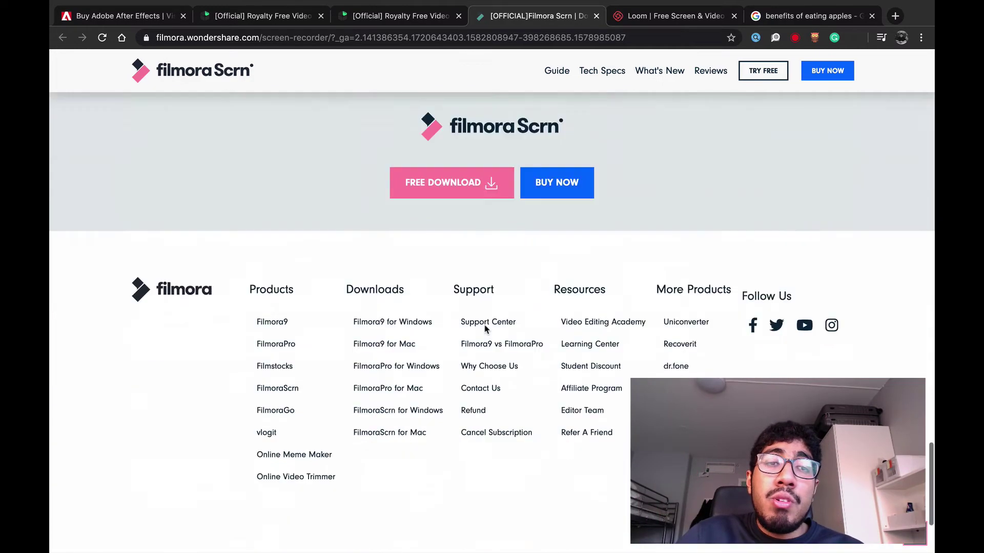
{"action": "scroll", "coordinate": [485, 329], "scroll_direction": "up", "scroll_amount": 12}
{"action": "scroll", "coordinate": [486, 328], "scroll_direction": "up", "scroll_amount": 8}
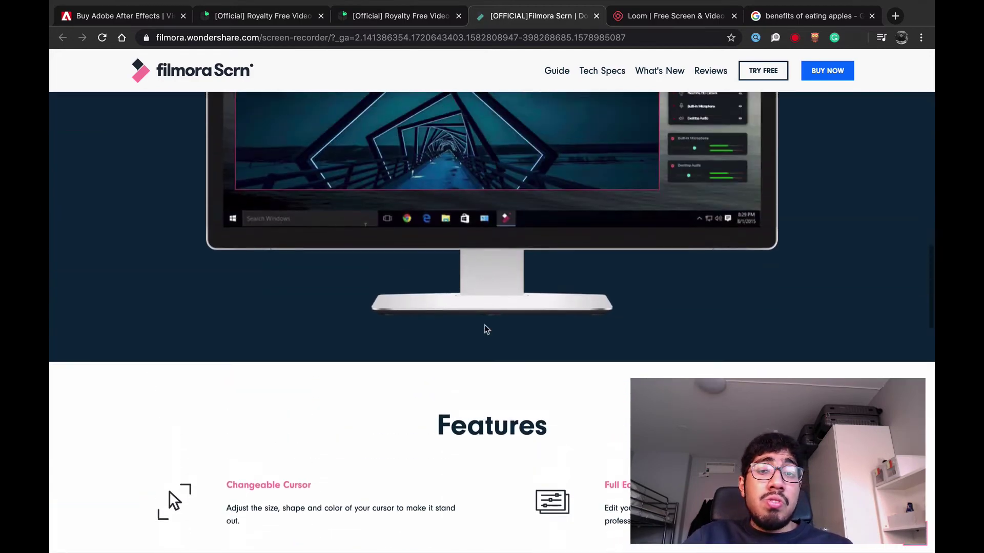
{"action": "scroll", "coordinate": [486, 329], "scroll_direction": "down", "scroll_amount": 20}
{"action": "scroll", "coordinate": [485, 329], "scroll_direction": "down", "scroll_amount": 3}
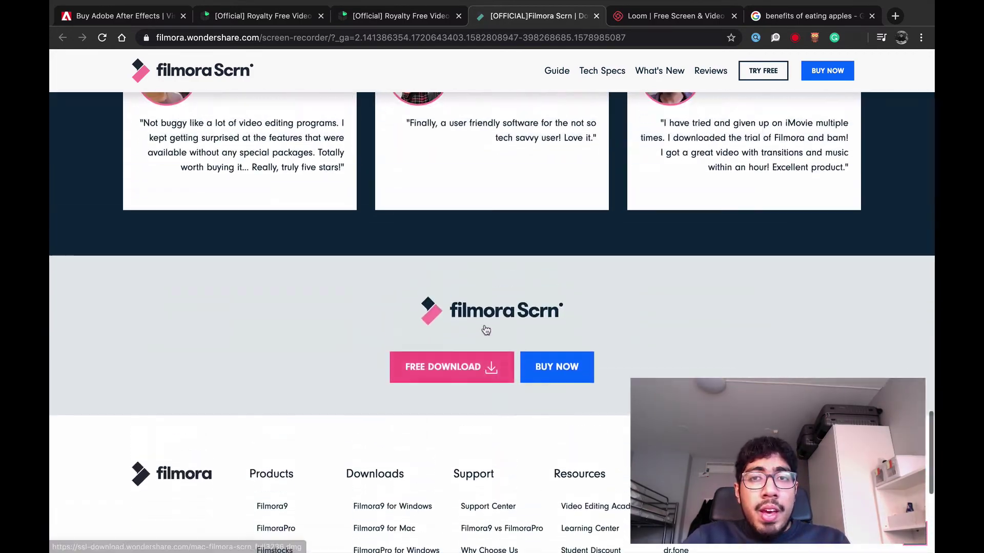
Open Telestream's ScreenFlow page in a new tab
{"action": "key", "text": "ctrl+t"}
{"action": "type", "text": "screen"}
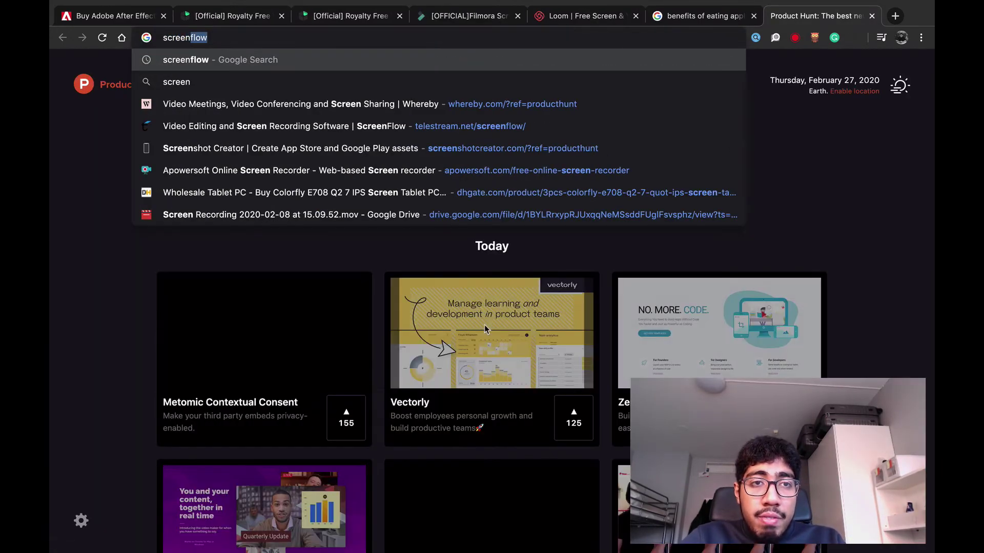
{"action": "key", "text": "Down"}
{"action": "key", "text": "Down"}
{"action": "key", "text": "Down"}
{"action": "key", "text": "Return"}
Open TechSmith's Camtasia video editor page in another new tab
{"action": "key", "text": "ctrl+t"}
{"action": "type", "text": "camtas"}
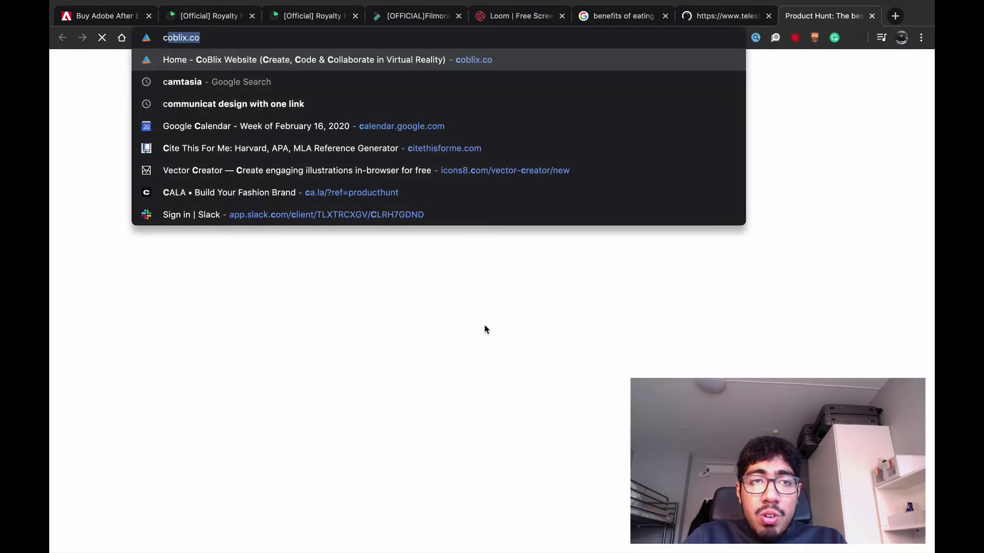
{"action": "key", "text": "Delete"}
{"action": "key", "text": "Down"}
{"action": "key", "text": "Down"}
{"action": "key", "text": "Down"}
{"action": "key", "text": "Down"}
{"action": "key", "text": "Down"}
{"action": "key", "text": "Down"}
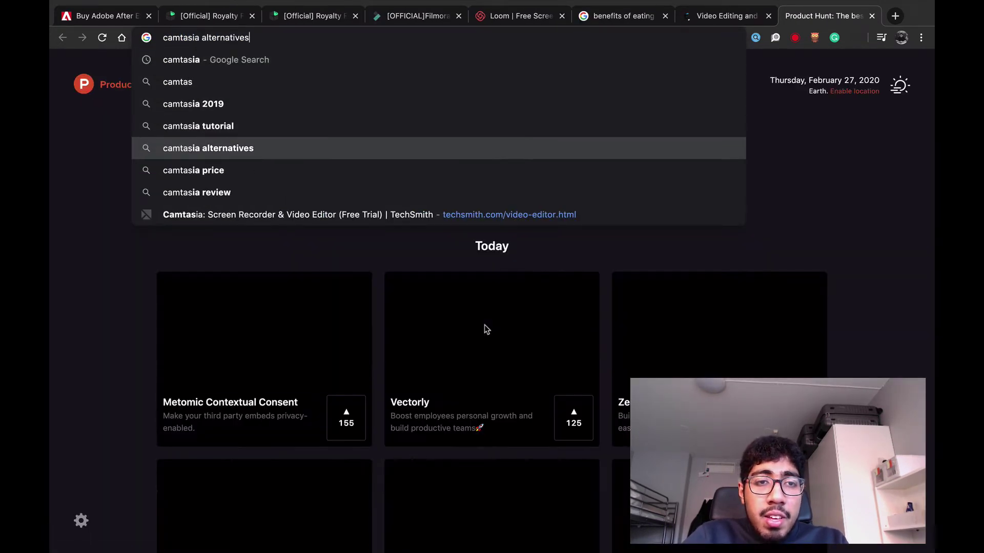
{"action": "key", "text": "Return"}
Look over the ScreenFlow page, covering its introduction, promo video and target audiences
{"action": "left_click", "coordinate": [712, 19]}
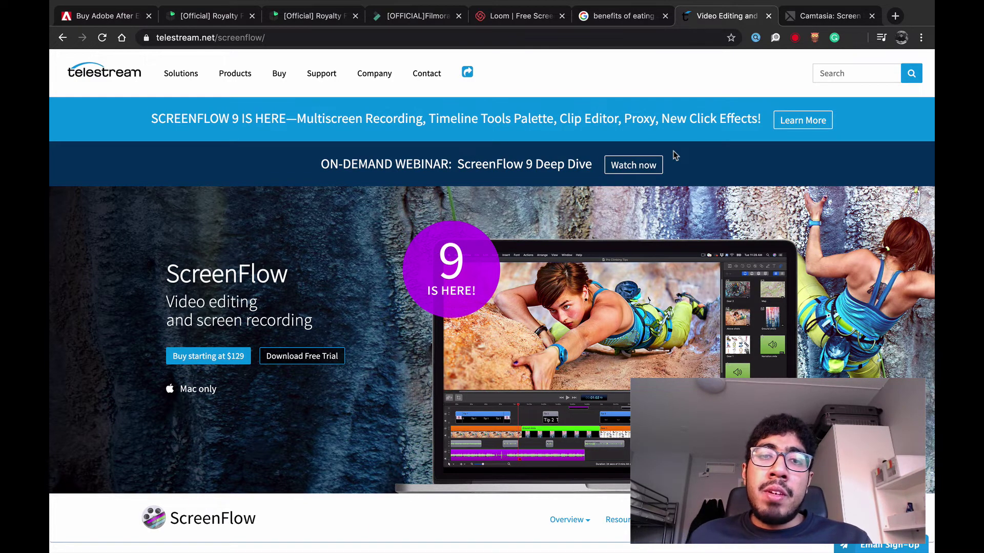
{"action": "scroll", "coordinate": [674, 155], "scroll_direction": "down", "scroll_amount": 15}
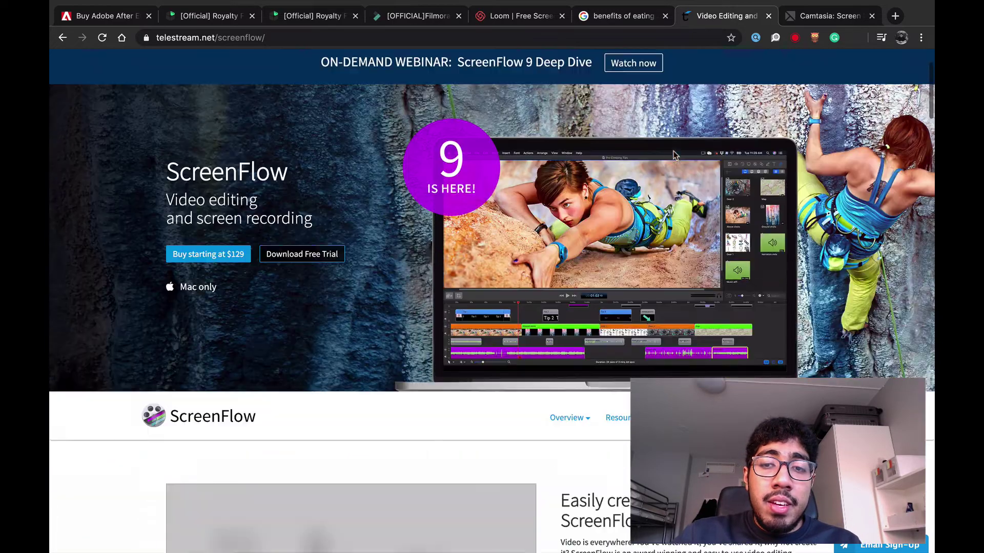
{"action": "scroll", "coordinate": [674, 156], "scroll_direction": "down", "scroll_amount": 4}
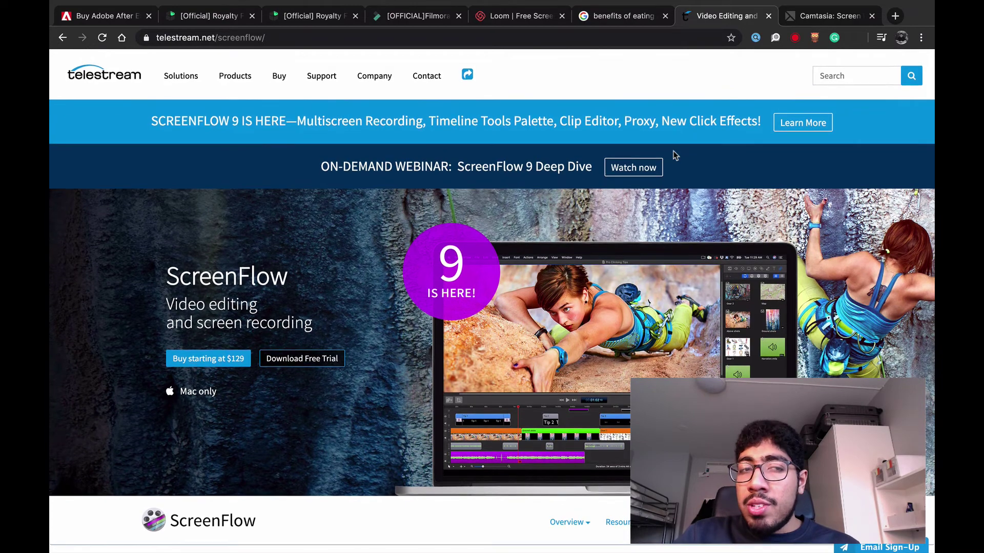
{"action": "scroll", "coordinate": [673, 155], "scroll_direction": "down", "scroll_amount": 8}
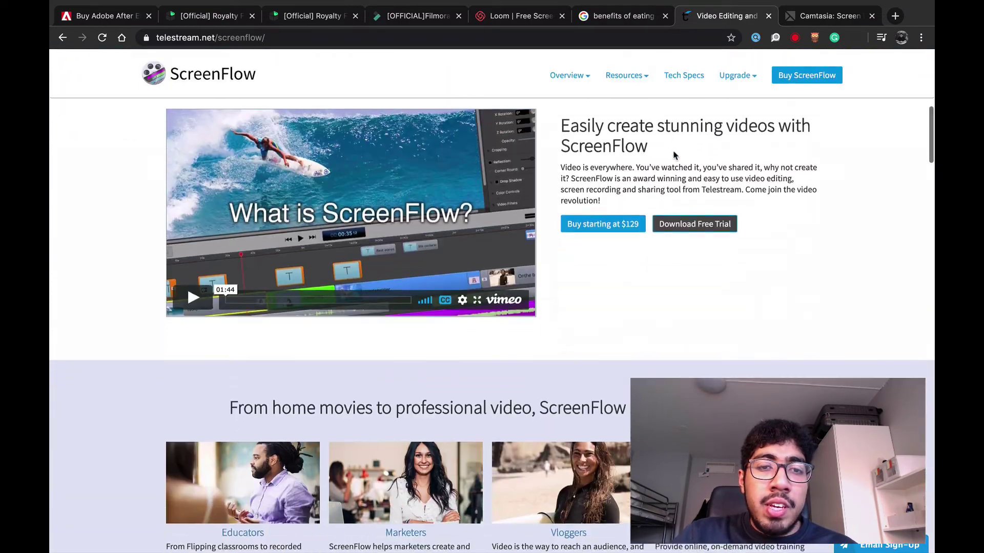
{"action": "scroll", "coordinate": [674, 154], "scroll_direction": "up", "scroll_amount": 8}
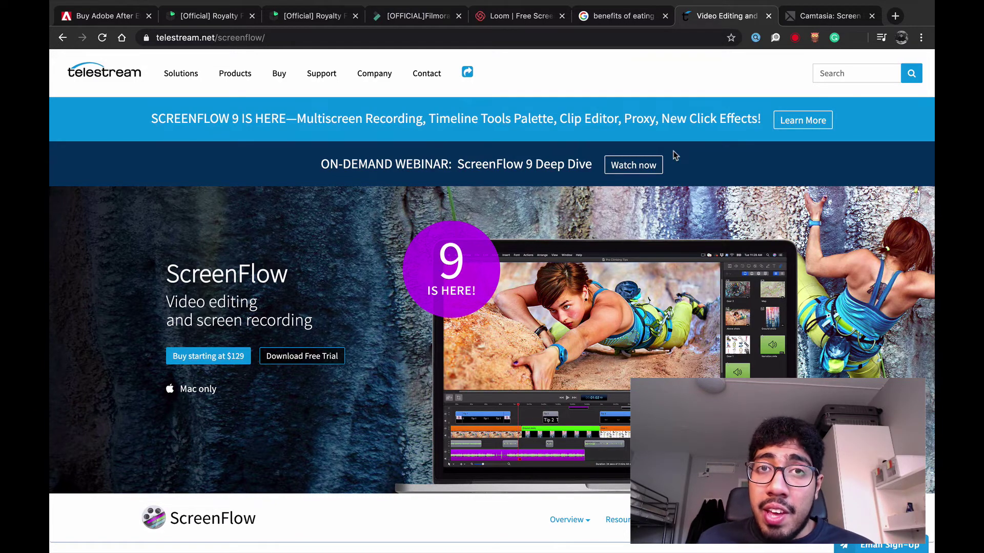
Examine the Camtasia page's benefits, recommended uses and feature overview
{"action": "left_click", "coordinate": [826, 18]}
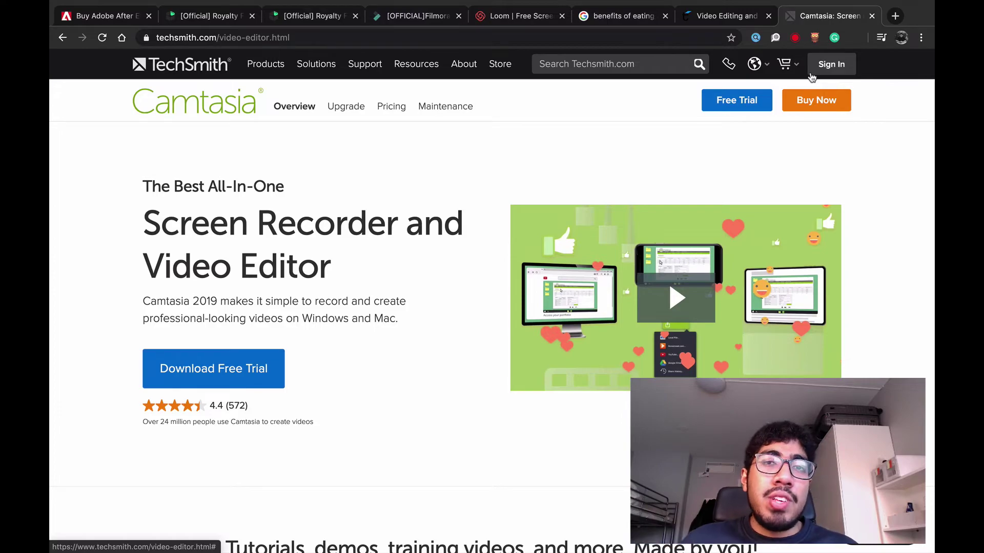
{"action": "scroll", "coordinate": [630, 246], "scroll_direction": "down", "scroll_amount": 15}
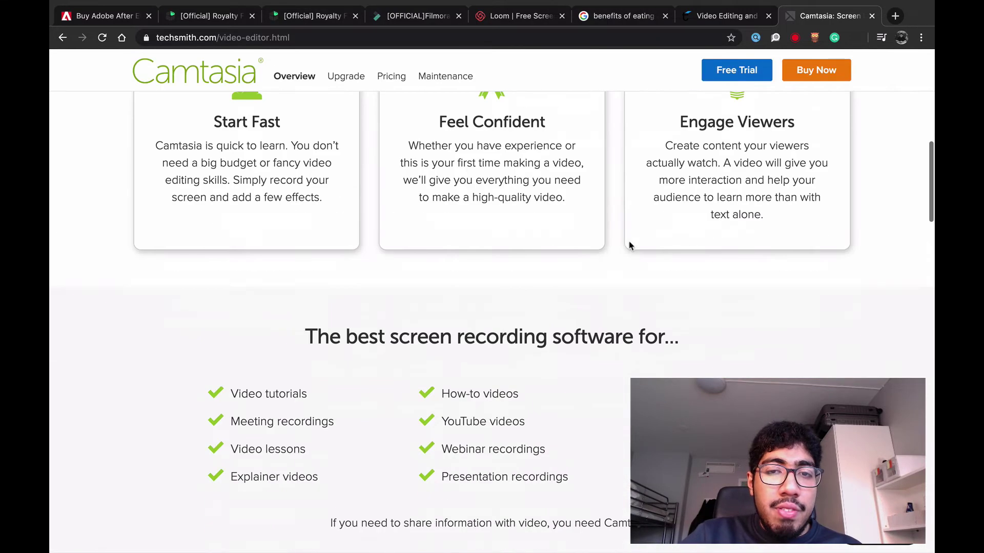
{"action": "scroll", "coordinate": [630, 246], "scroll_direction": "down", "scroll_amount": 1}
{"action": "scroll", "coordinate": [630, 245], "scroll_direction": "up", "scroll_amount": 1}
{"action": "scroll", "coordinate": [630, 246], "scroll_direction": "down", "scroll_amount": 5}
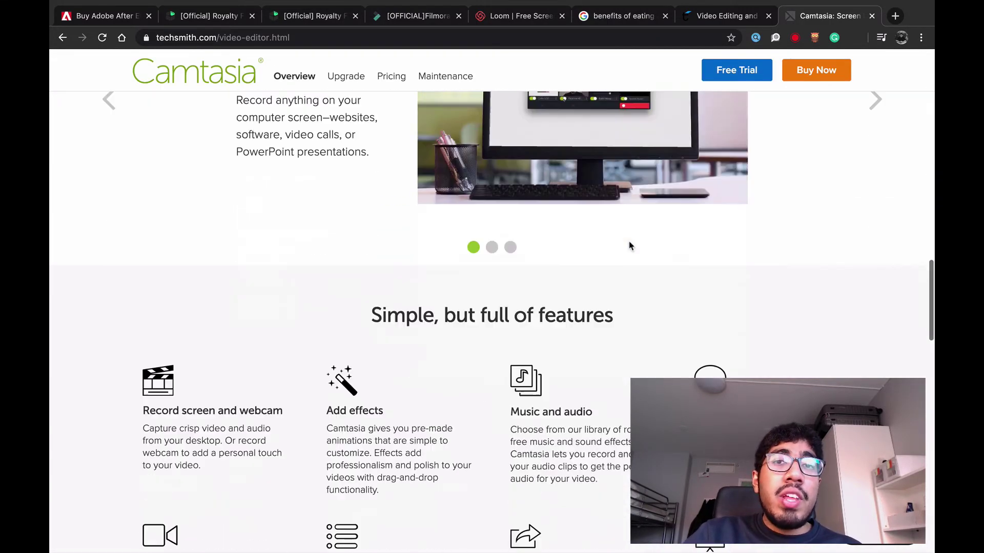
{"action": "scroll", "coordinate": [630, 246], "scroll_direction": "up", "scroll_amount": 4}
{"action": "scroll", "coordinate": [630, 246], "scroll_direction": "up", "scroll_amount": 10}
Compare the ScreenFlow and Camtasia overview pages and open Camtasia's pricing page
{"action": "left_click", "coordinate": [725, 15]}
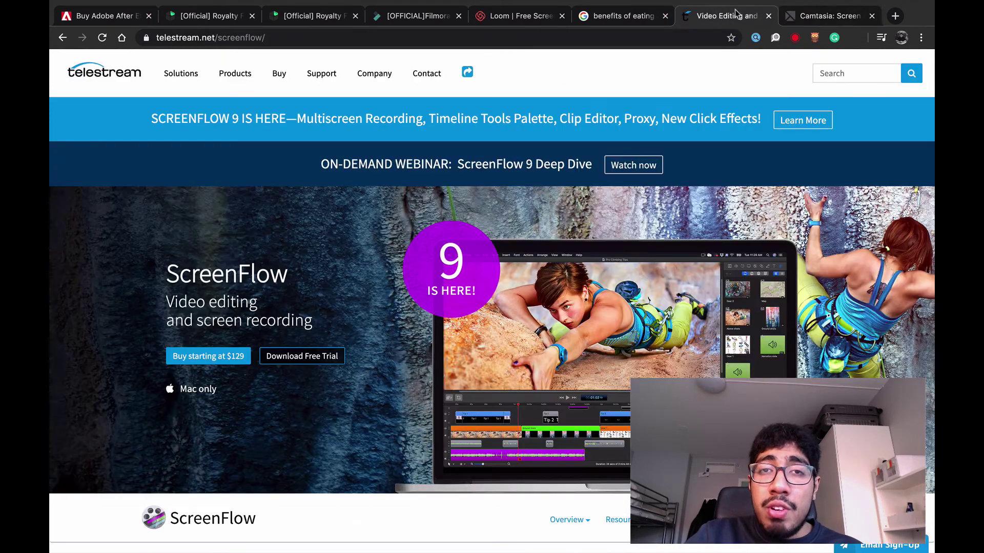
{"action": "left_click", "coordinate": [828, 16]}
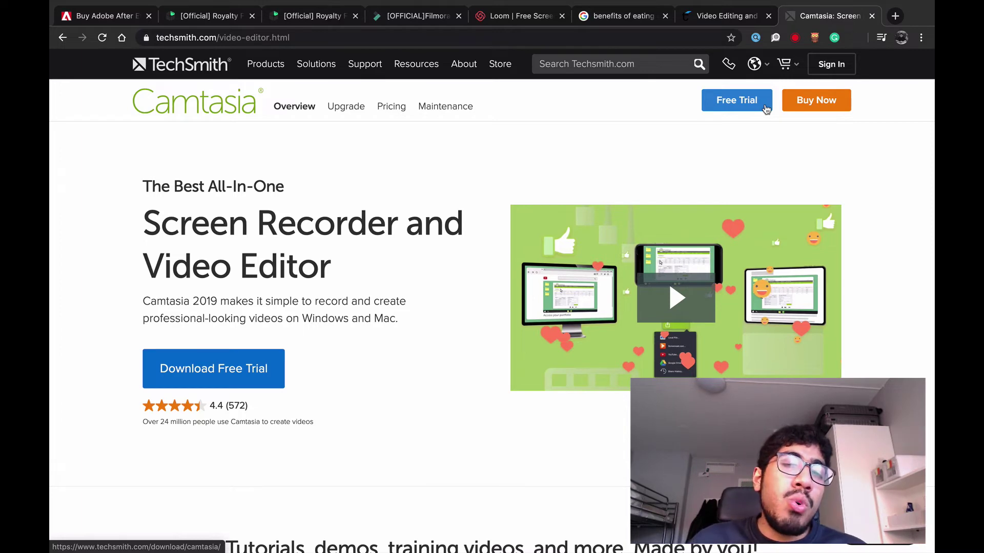
{"action": "left_click", "coordinate": [744, 19]}
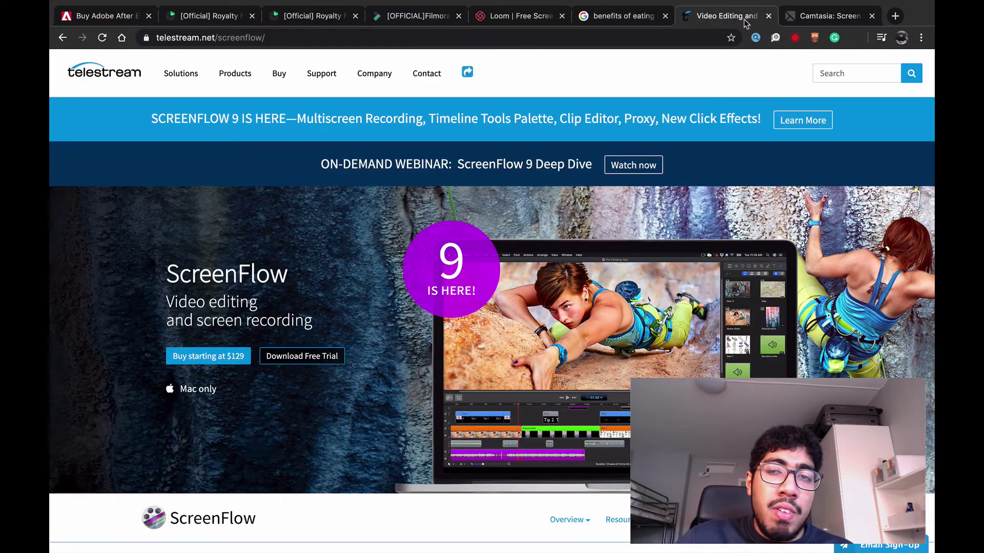
{"action": "left_click", "coordinate": [808, 16]}
{"action": "left_click", "coordinate": [388, 110]}
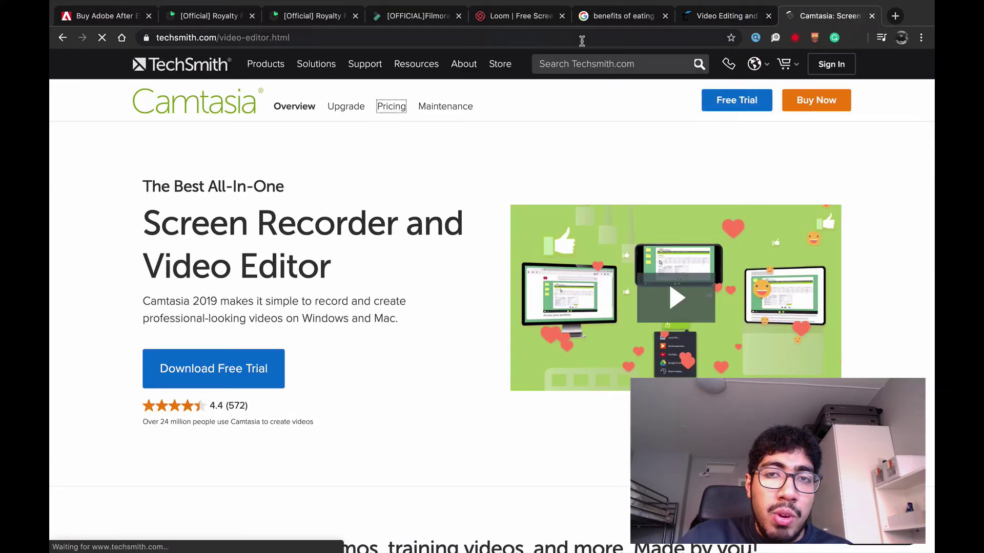
Check ScreenFlow's buying options against Camtasia 2019's individual license pricing
{"action": "left_click", "coordinate": [712, 21]}
{"action": "mouse_move", "coordinate": [281, 72]}
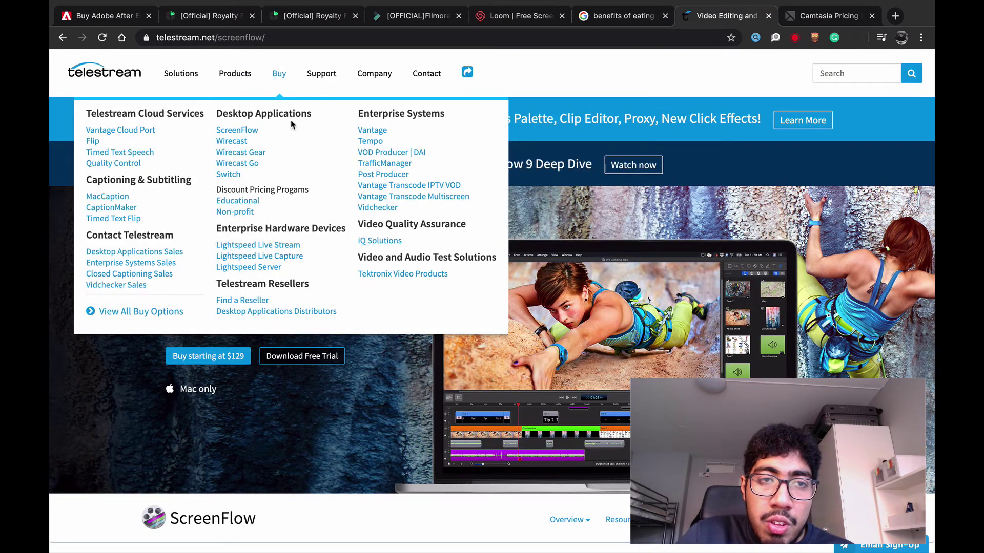
{"action": "left_click", "coordinate": [830, 20]}
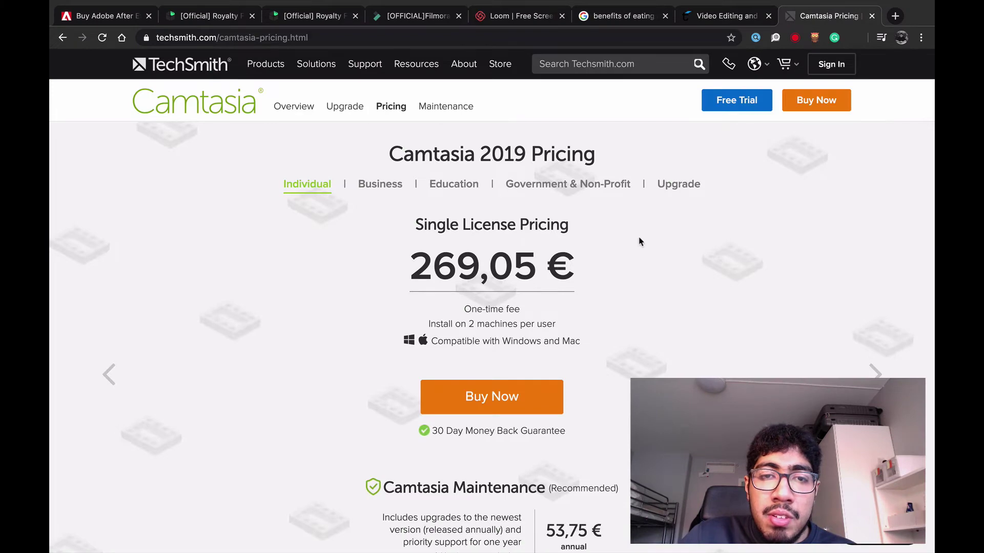
{"action": "scroll", "coordinate": [589, 233], "scroll_direction": "down", "scroll_amount": 2}
{"action": "scroll", "coordinate": [541, 225], "scroll_direction": "up", "scroll_amount": 2}
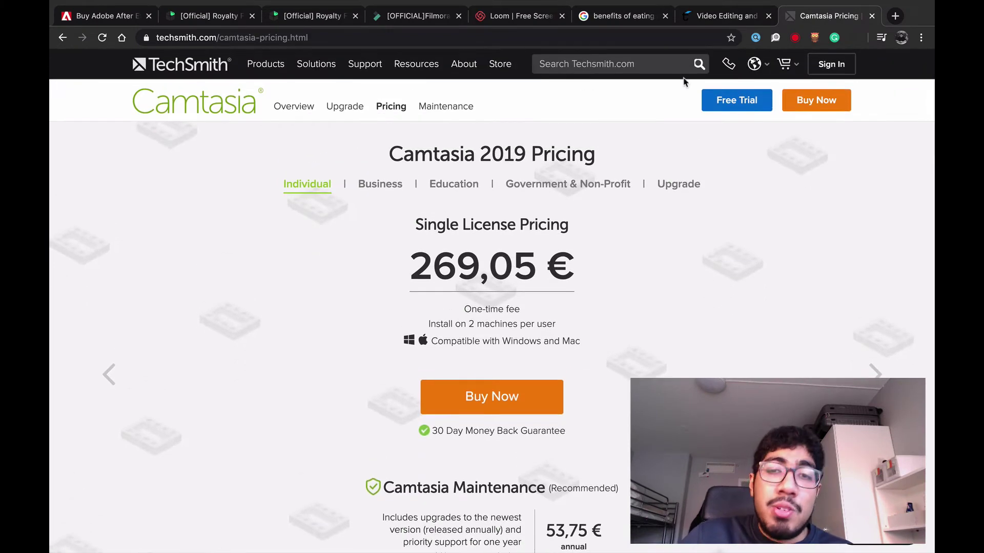
{"action": "left_click", "coordinate": [734, 18]}
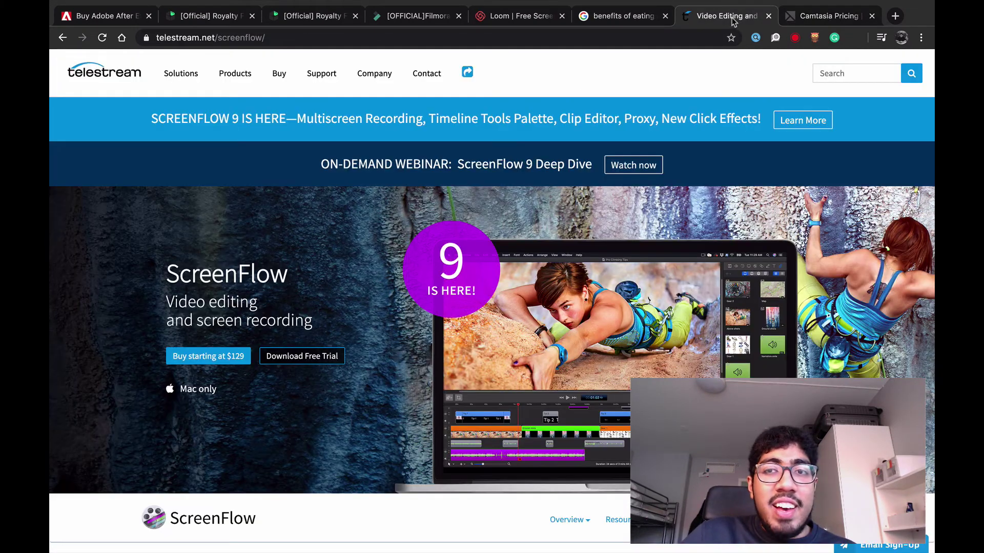
{"action": "left_click", "coordinate": [843, 16]}
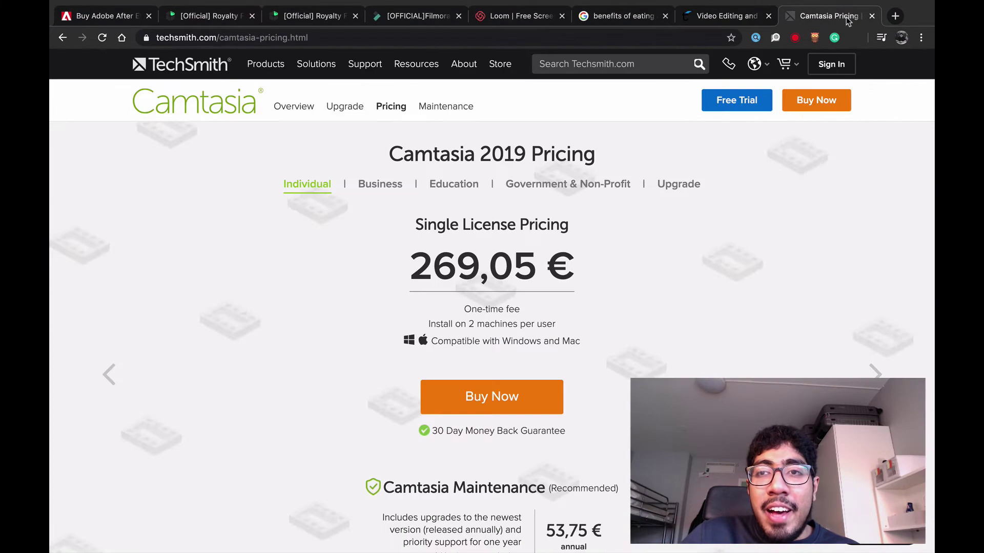
Check Camtasia 2019's Government & Non-Profit and Education pricing, highlighting the single-license education price
{"action": "scroll", "coordinate": [667, 218], "scroll_direction": "down", "scroll_amount": 2}
{"action": "scroll", "coordinate": [668, 220], "scroll_direction": "up", "scroll_amount": 2}
{"action": "scroll", "coordinate": [668, 221], "scroll_direction": "down", "scroll_amount": 1}
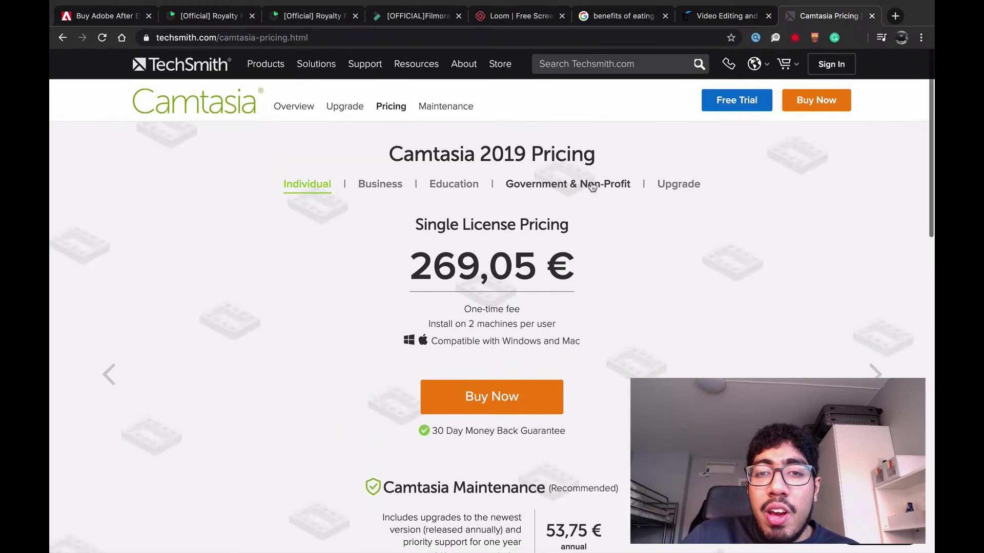
{"action": "left_click", "coordinate": [577, 185]}
{"action": "left_click", "coordinate": [467, 193]}
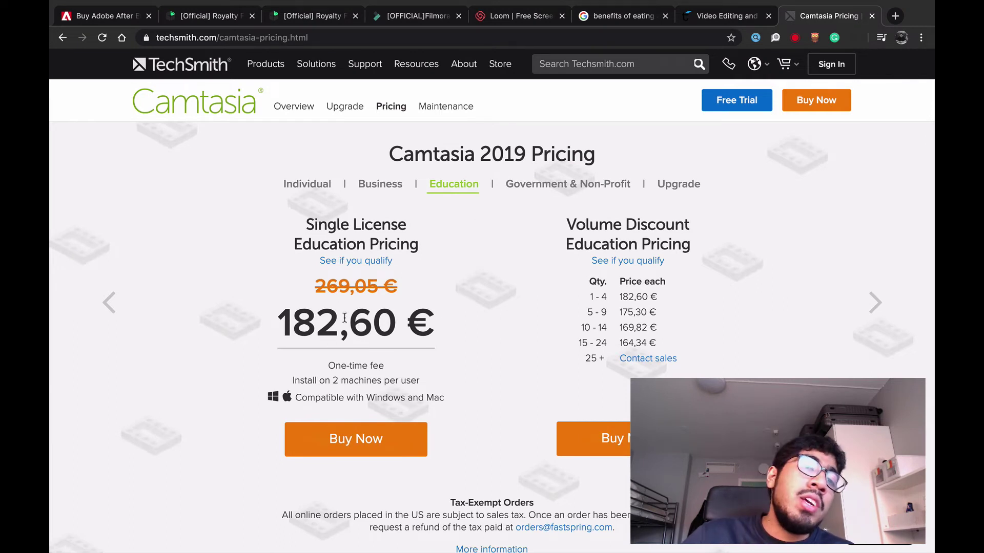
{"action": "left_click_drag", "start_coordinate": [344, 318], "coordinate": [291, 327]}
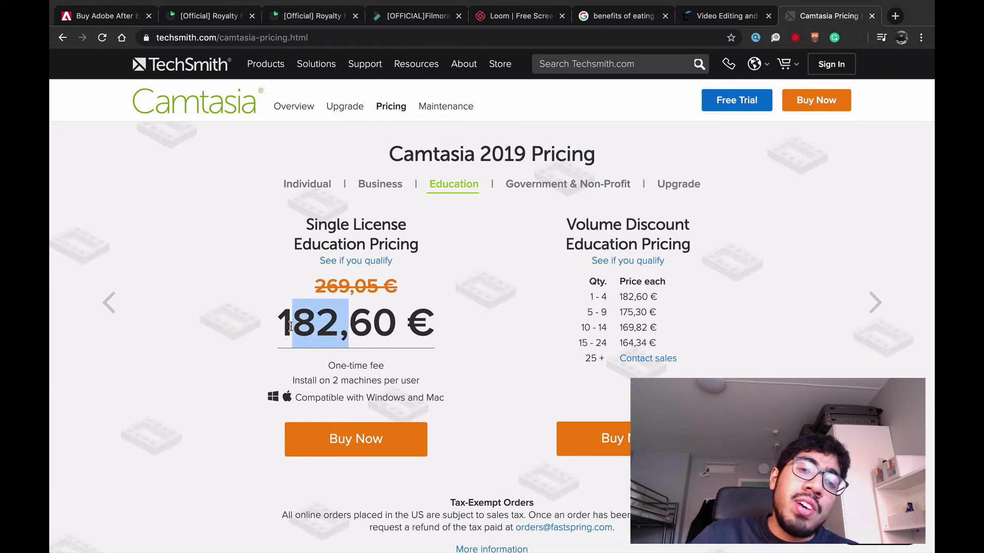
{"action": "left_click", "coordinate": [238, 317]}
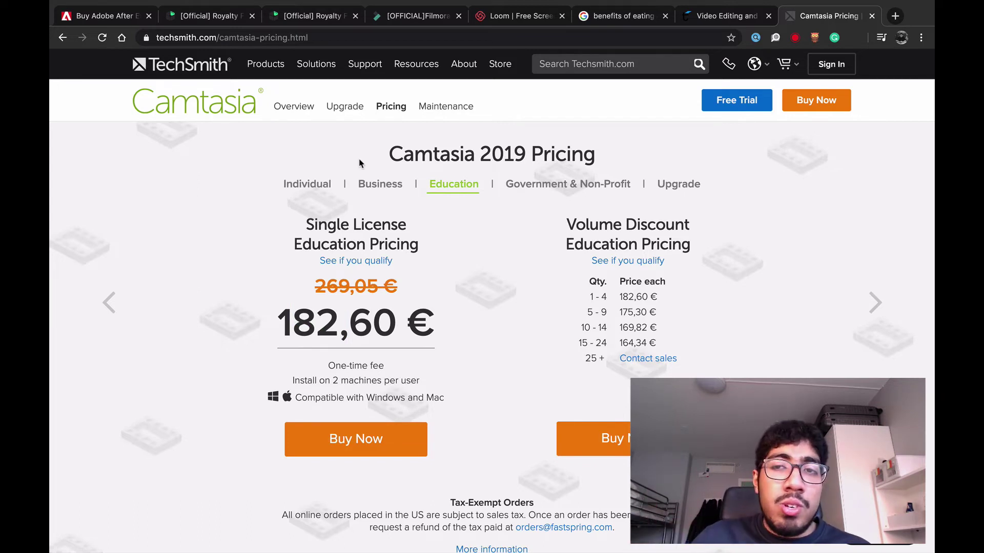
Return to the ScreenFlow page and review its introduction and Mac purchase packages
{"action": "left_click", "coordinate": [753, 25]}
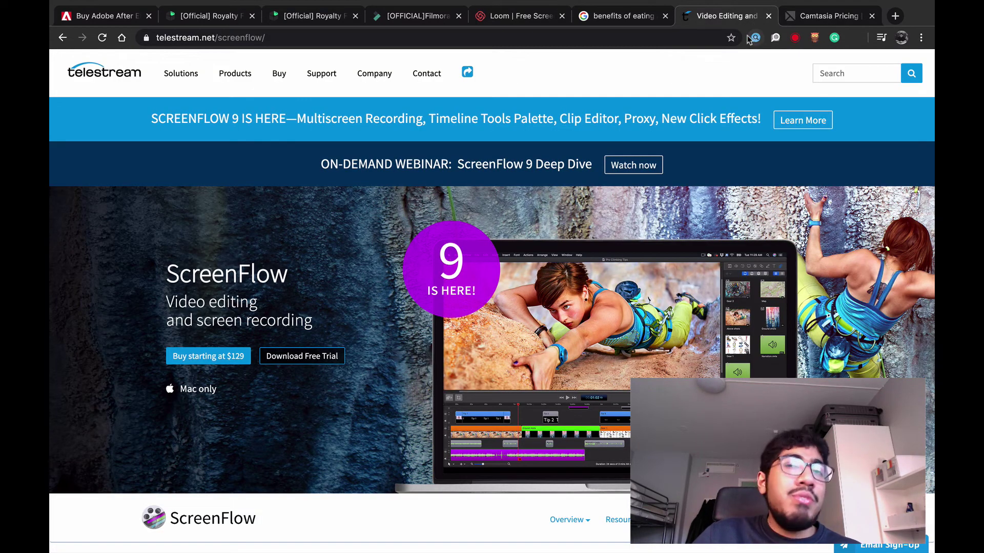
{"action": "left_click", "coordinate": [617, 24]}
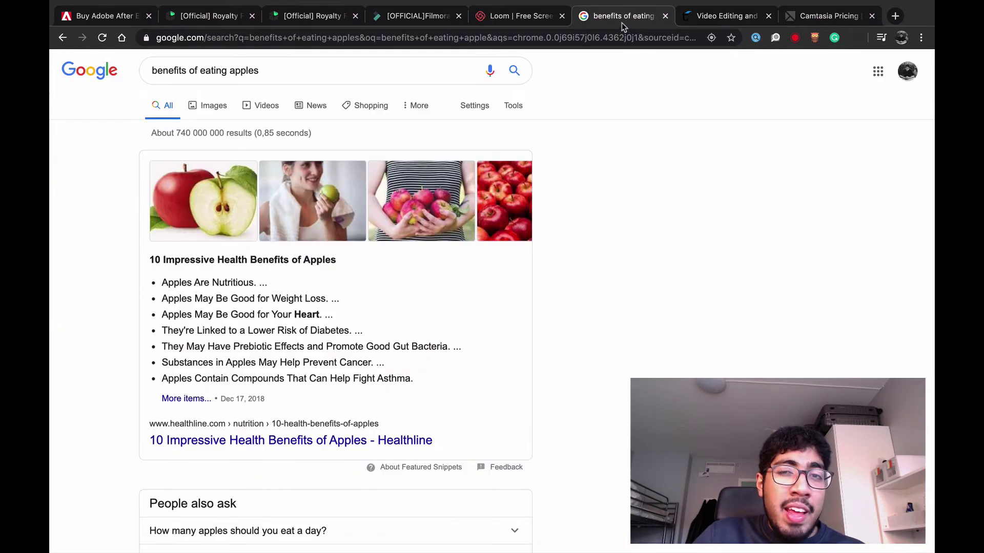
{"action": "left_click", "coordinate": [737, 16]}
{"action": "scroll", "coordinate": [666, 114], "scroll_direction": "down", "scroll_amount": 10}
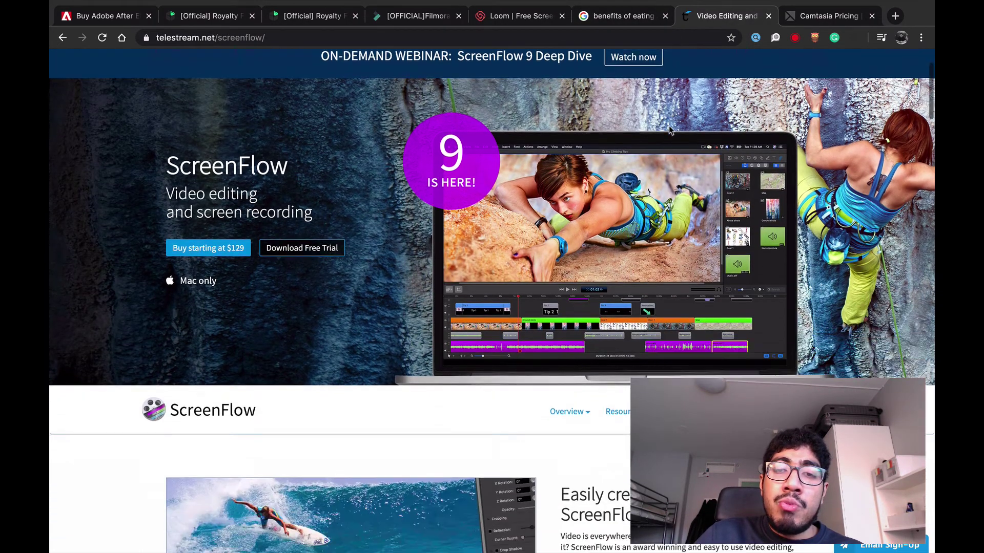
{"action": "scroll", "coordinate": [626, 94], "scroll_direction": "down", "scroll_amount": 15}
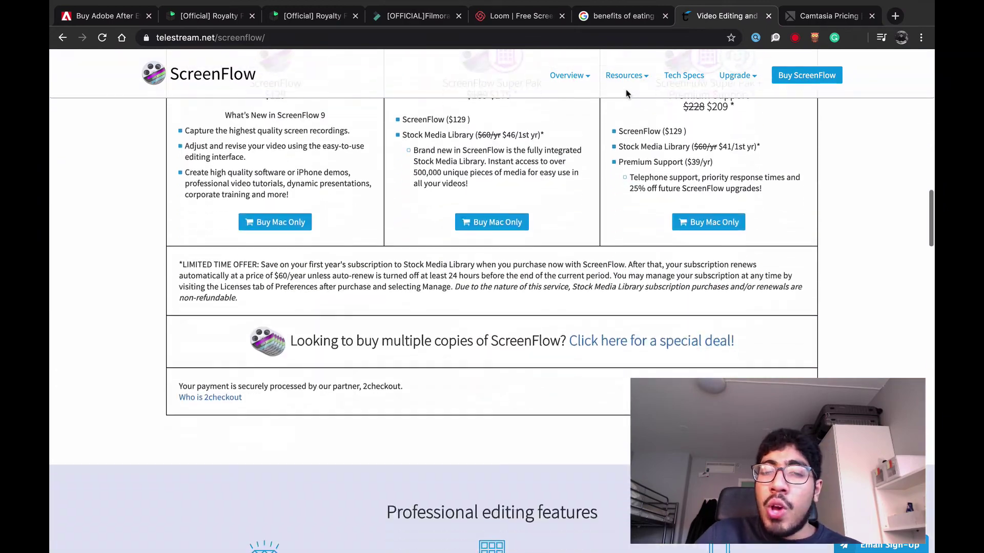
{"action": "scroll", "coordinate": [563, 76], "scroll_direction": "up", "scroll_amount": 12}
Switch to the Loom homepage and skim its introduction and benefits
{"action": "left_click", "coordinate": [517, 20]}
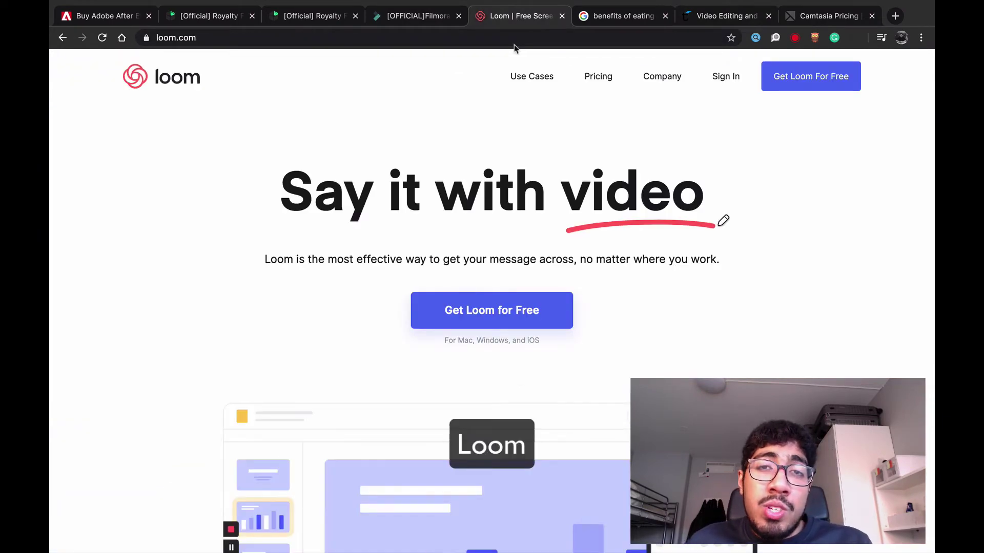
{"action": "scroll", "coordinate": [494, 199], "scroll_direction": "down", "scroll_amount": 10}
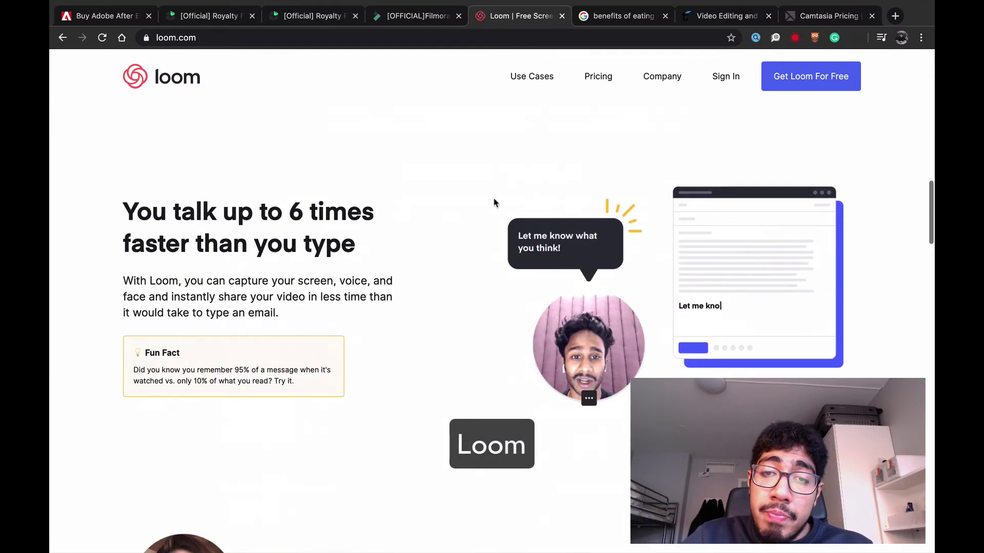
{"action": "scroll", "coordinate": [495, 202], "scroll_direction": "up", "scroll_amount": 12}
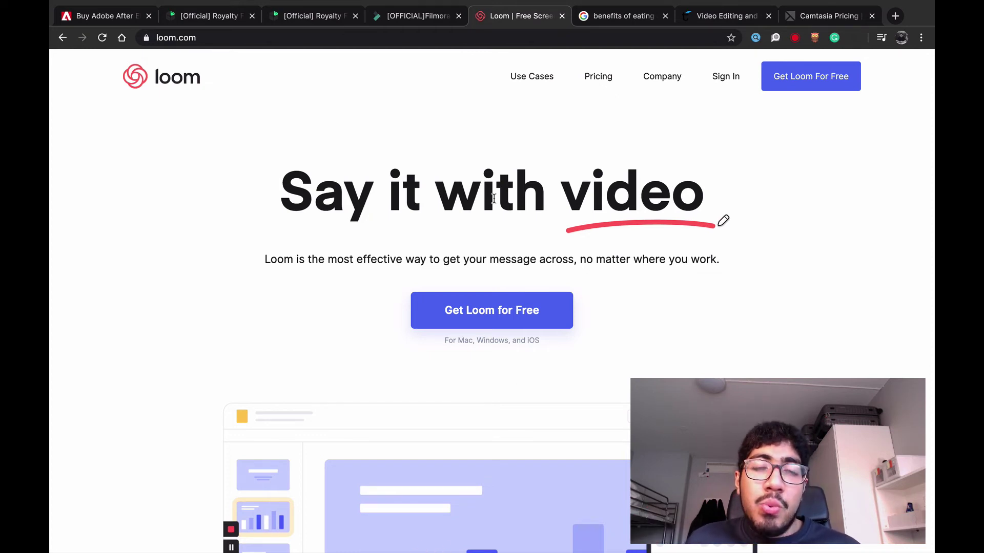
Examine Loom's customer and benefit sections, and show the Instant Sharing feature demo
{"action": "scroll", "coordinate": [493, 199], "scroll_direction": "down", "scroll_amount": 10}
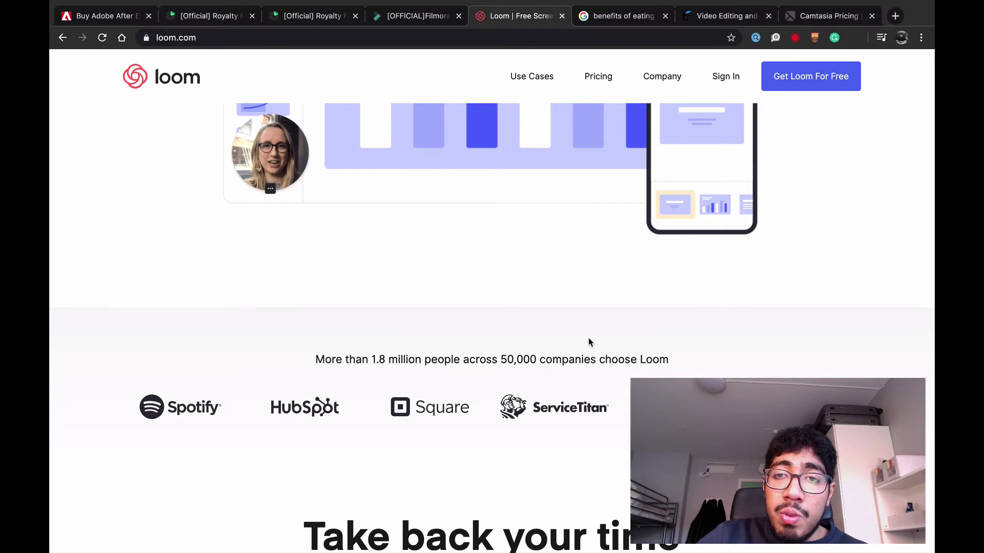
{"action": "scroll", "coordinate": [588, 340], "scroll_direction": "down", "scroll_amount": 10}
{"action": "scroll", "coordinate": [478, 459], "scroll_direction": "down", "scroll_amount": 5}
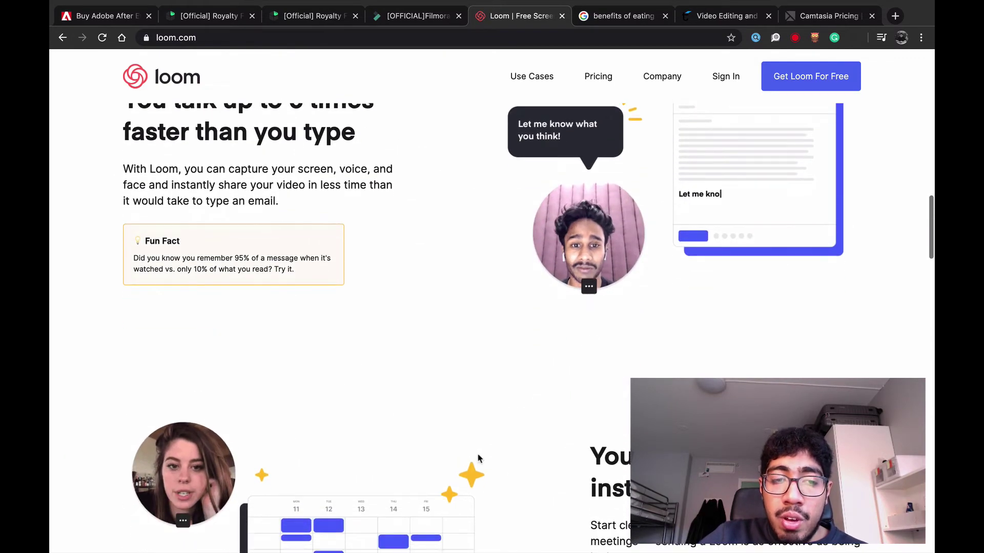
{"action": "scroll", "coordinate": [425, 382], "scroll_direction": "down", "scroll_amount": 5}
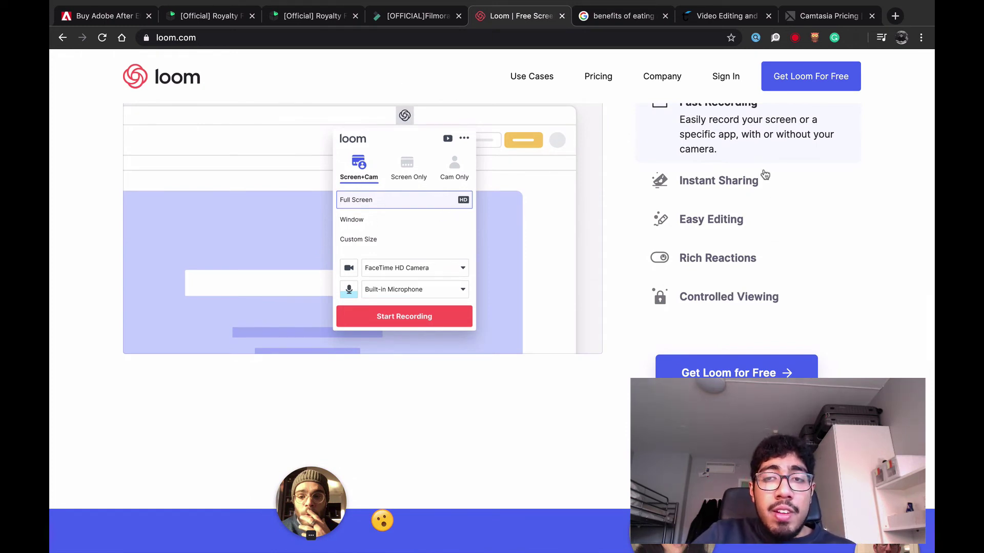
{"action": "left_click", "coordinate": [740, 180]}
{"action": "scroll", "coordinate": [737, 179], "scroll_direction": "up", "scroll_amount": 2}
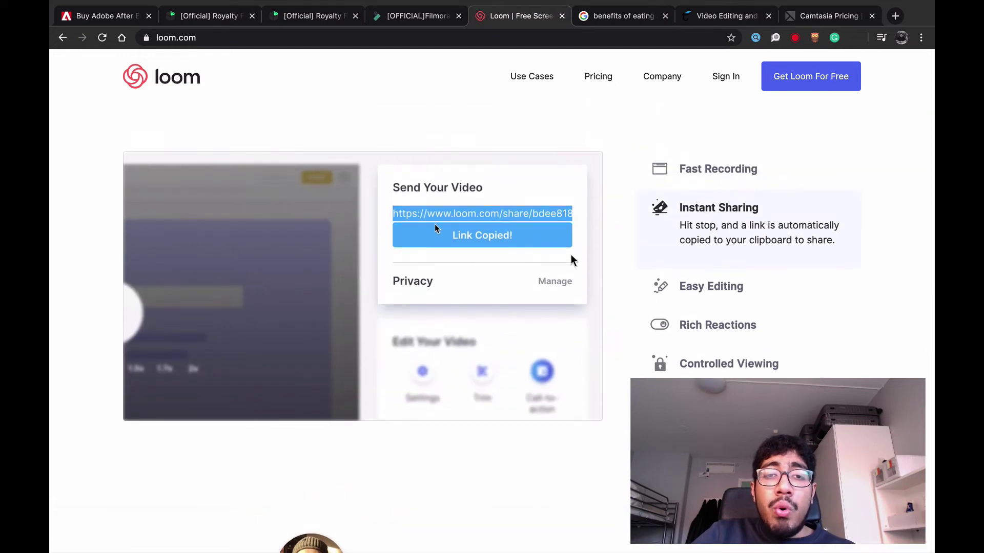
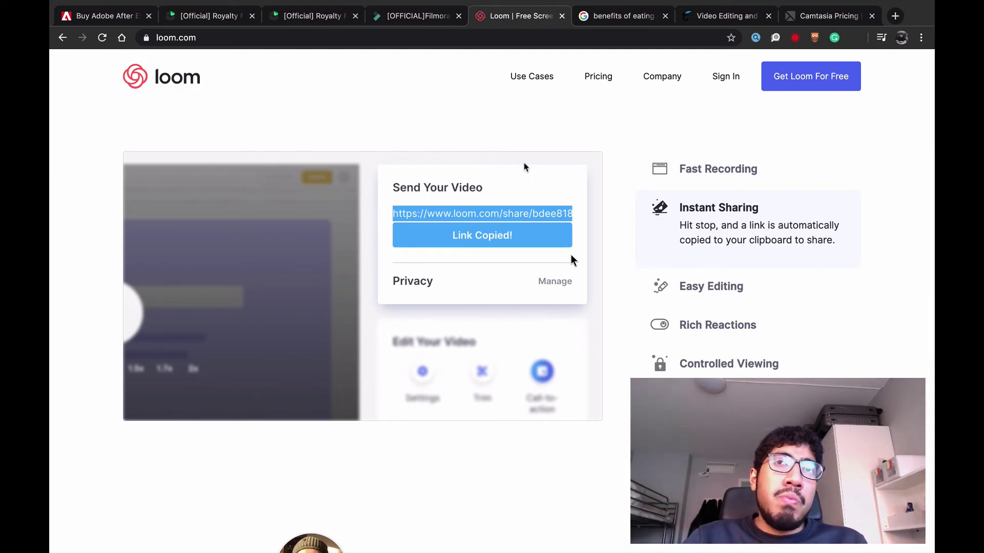
Look over Loom's remaining homepage sections, including the customer testimonials, and return to the headline
{"action": "scroll", "coordinate": [524, 167], "scroll_direction": "down", "scroll_amount": 15}
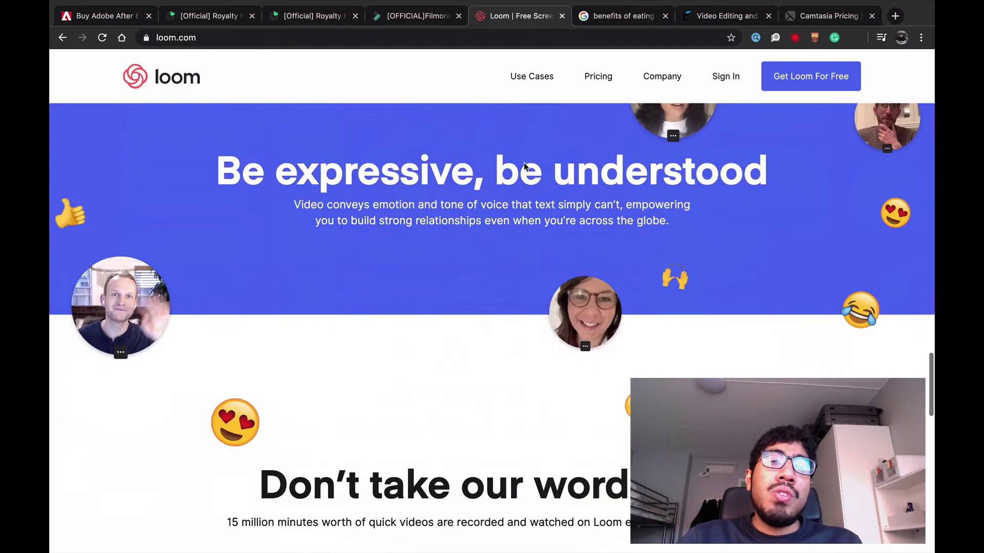
{"action": "scroll", "coordinate": [523, 167], "scroll_direction": "up", "scroll_amount": 8}
{"action": "scroll", "coordinate": [524, 167], "scroll_direction": "down", "scroll_amount": 5}
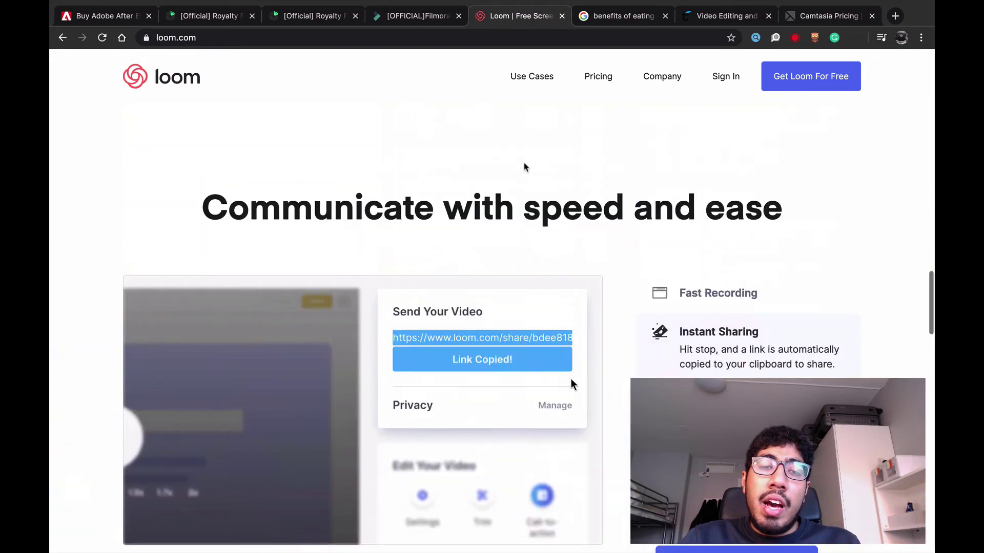
{"action": "scroll", "coordinate": [524, 167], "scroll_direction": "up", "scroll_amount": 1}
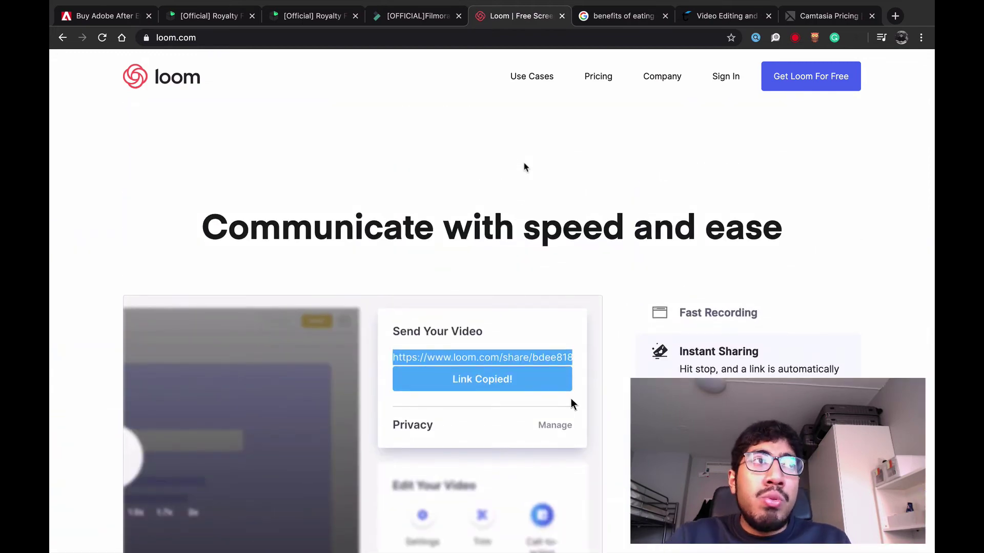
{"action": "scroll", "coordinate": [524, 167], "scroll_direction": "down", "scroll_amount": 12}
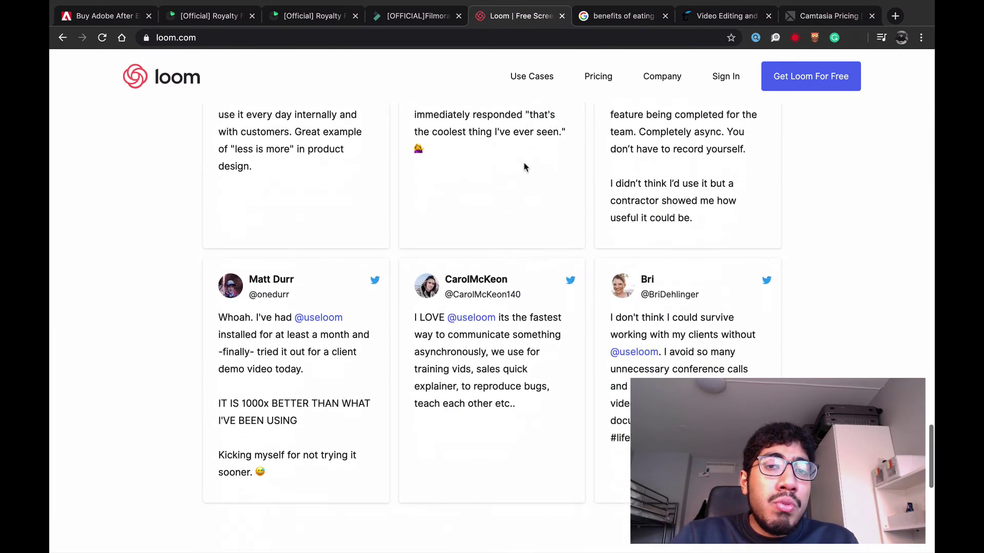
{"action": "scroll", "coordinate": [524, 167], "scroll_direction": "down", "scroll_amount": 5}
{"action": "scroll", "coordinate": [524, 167], "scroll_direction": "up", "scroll_amount": 20}
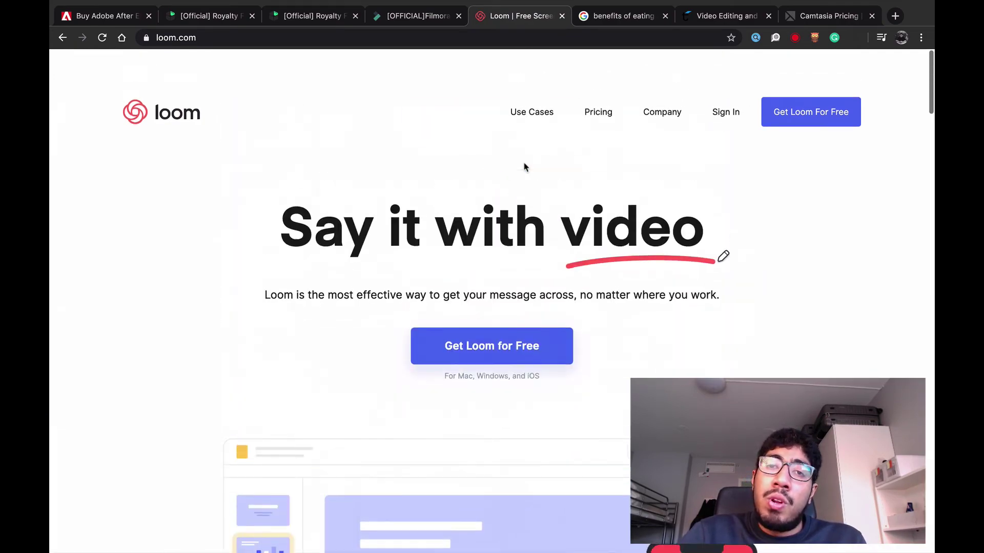
{"action": "double_click", "coordinate": [483, 224]}
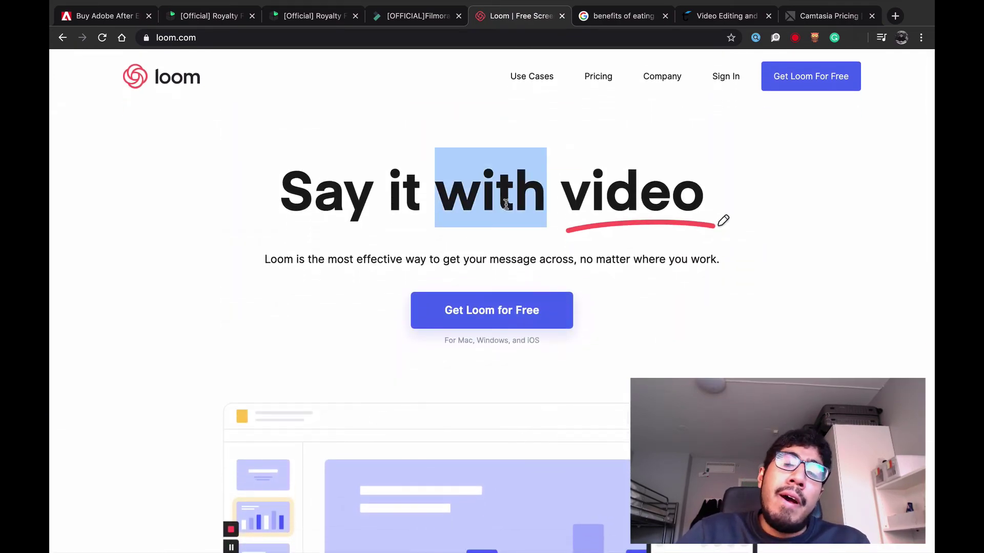
{"action": "left_click", "coordinate": [483, 224]}
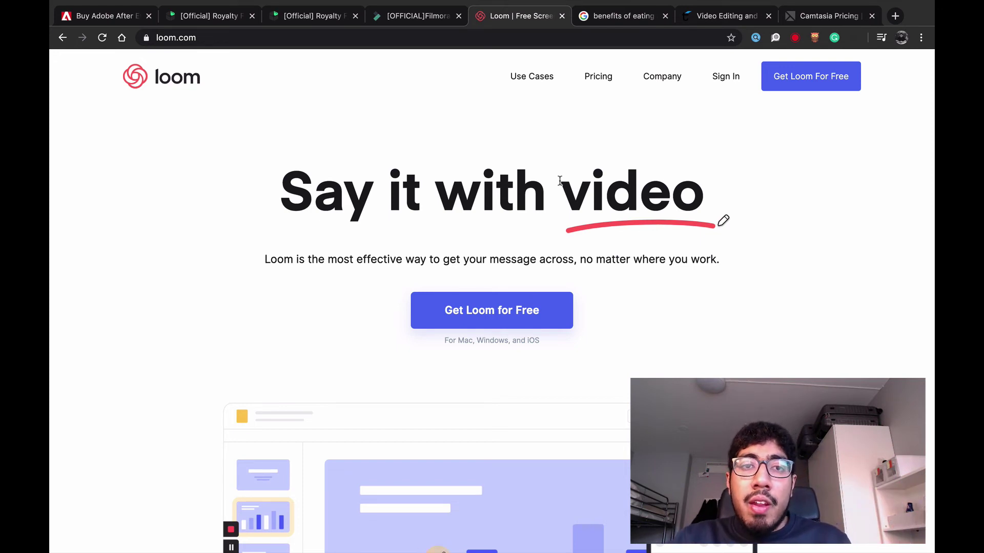
Open the HitFilm Express download page at fxhome.com/hitfilm-express in a new browser tab
{"action": "key", "text": "super+t"}
{"action": "type", "text": "hit"}
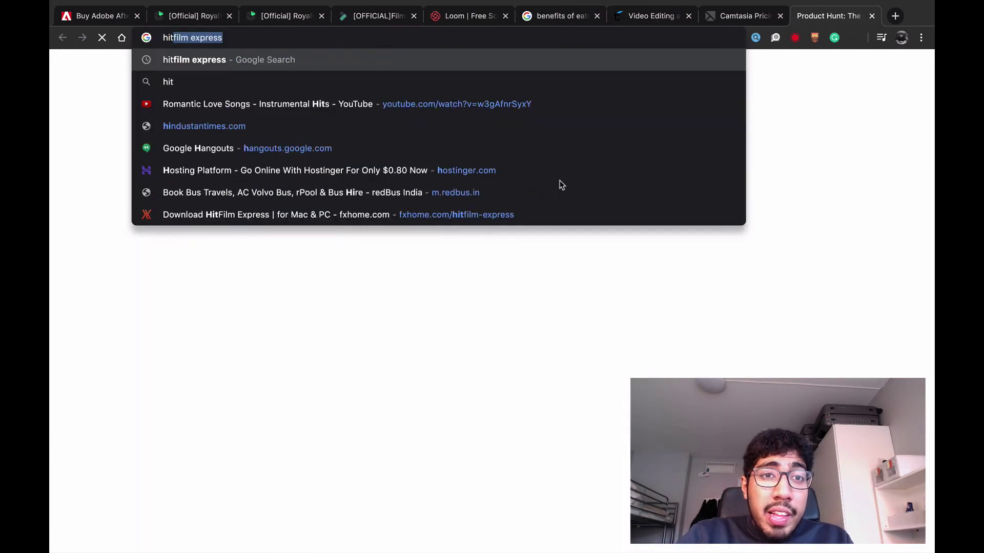
{"action": "key", "text": "Down"}
{"action": "key", "text": "Down"}
{"action": "key", "text": "Down"}
{"action": "key", "text": "Down"}
{"action": "key", "text": "Down"}
{"action": "key", "text": "Down"}
{"action": "key", "text": "Down"}
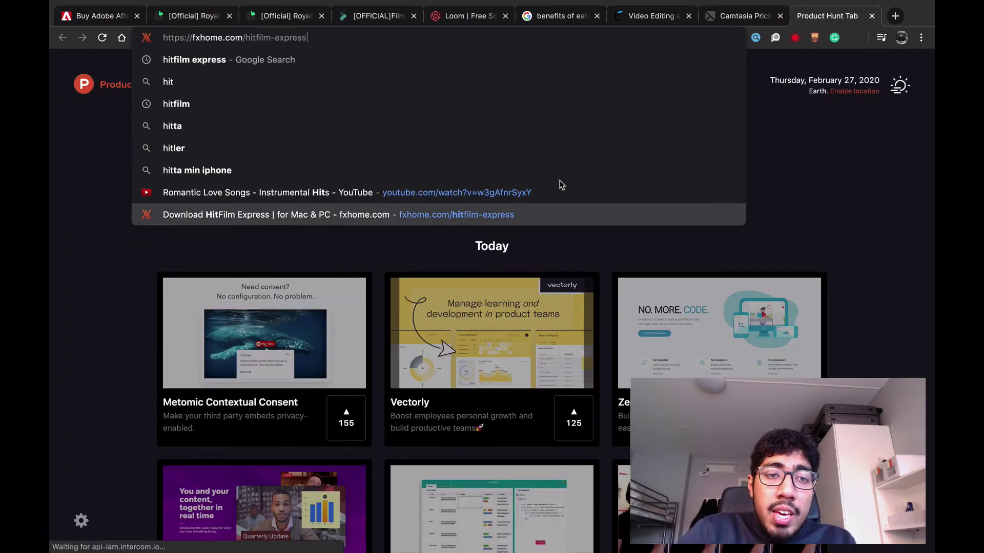
{"action": "key", "text": "Return"}
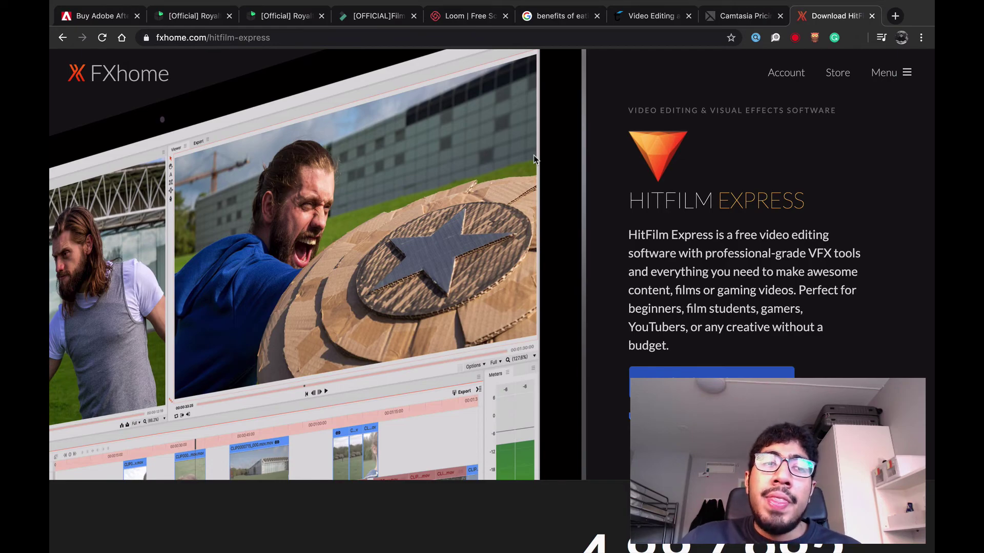
Look over the HitFilm Express page, covering its introduction, masterclass tutorials and frequently asked questions
{"action": "scroll", "coordinate": [533, 154], "scroll_direction": "down", "scroll_amount": 10}
{"action": "scroll", "coordinate": [533, 155], "scroll_direction": "up", "scroll_amount": 10}
{"action": "scroll", "coordinate": [534, 155], "scroll_direction": "down", "scroll_amount": 20}
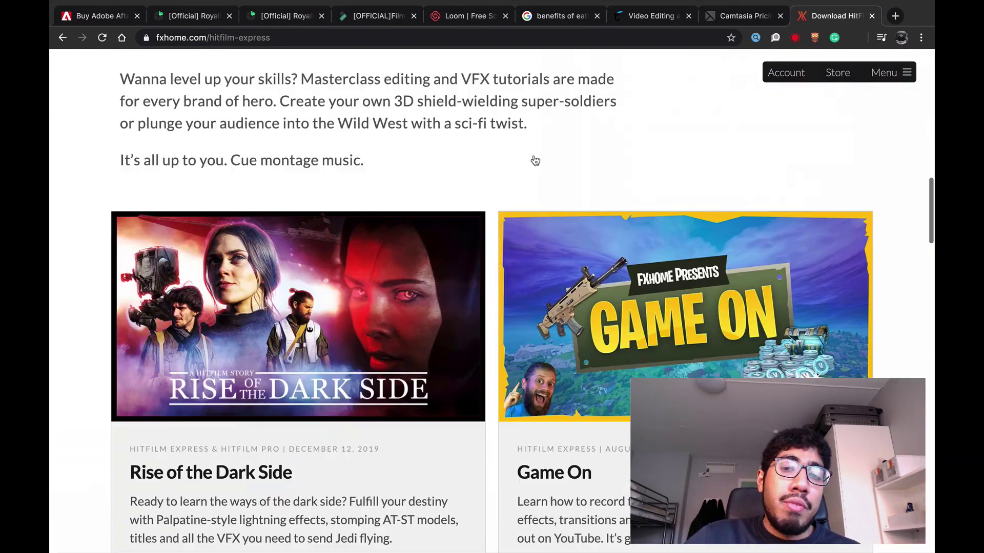
{"action": "scroll", "coordinate": [534, 160], "scroll_direction": "up", "scroll_amount": 20}
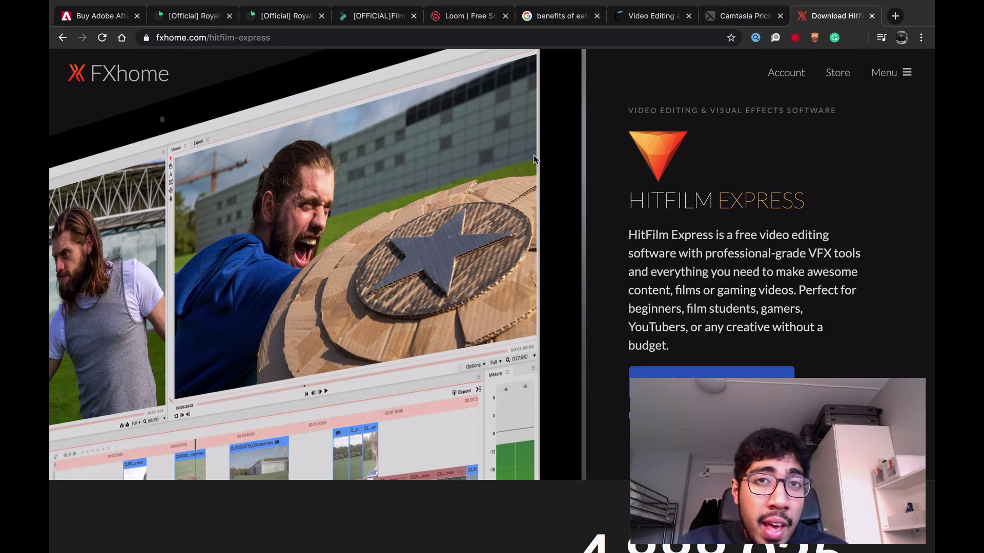
{"action": "scroll", "coordinate": [534, 155], "scroll_direction": "down", "scroll_amount": 15}
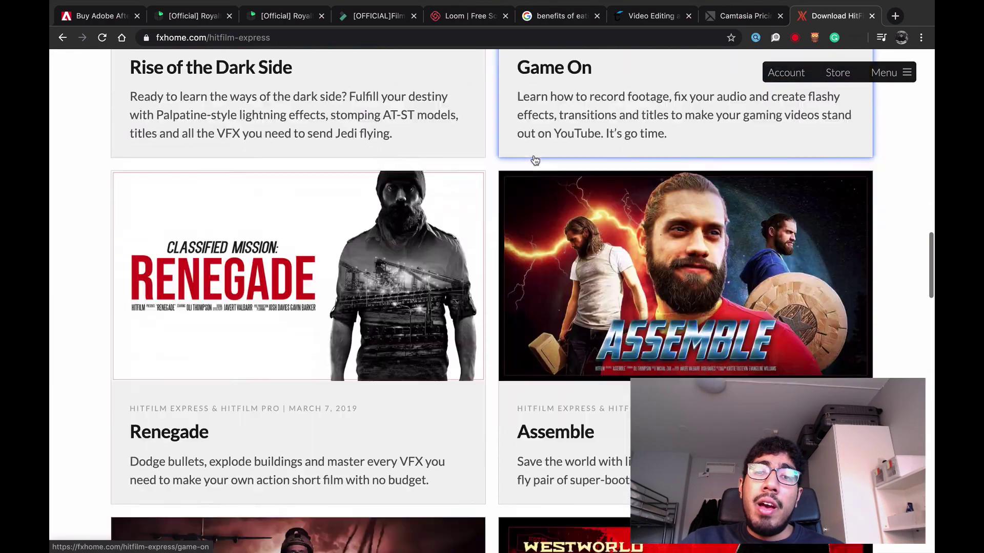
{"action": "scroll", "coordinate": [533, 160], "scroll_direction": "down", "scroll_amount": 15}
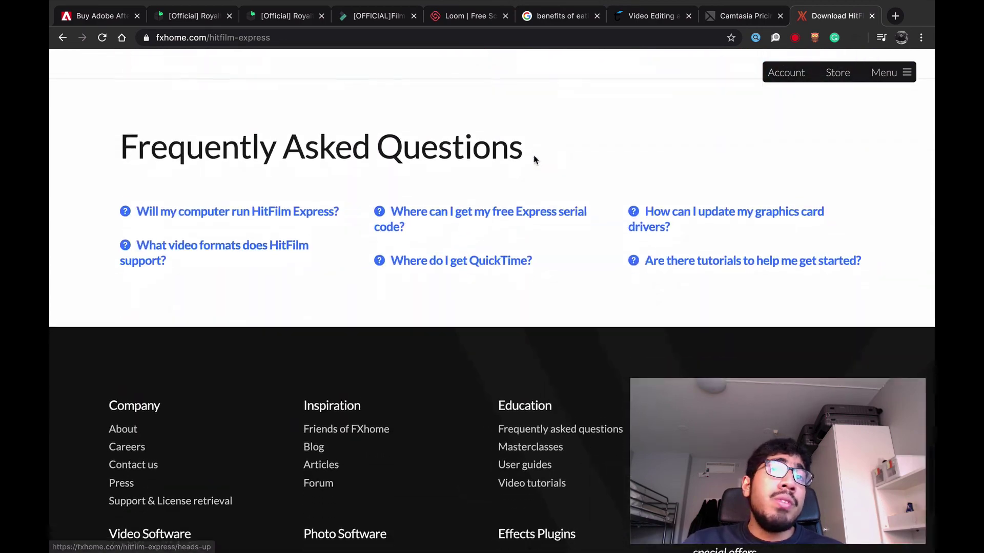
{"action": "scroll", "coordinate": [534, 160], "scroll_direction": "up", "scroll_amount": 10}
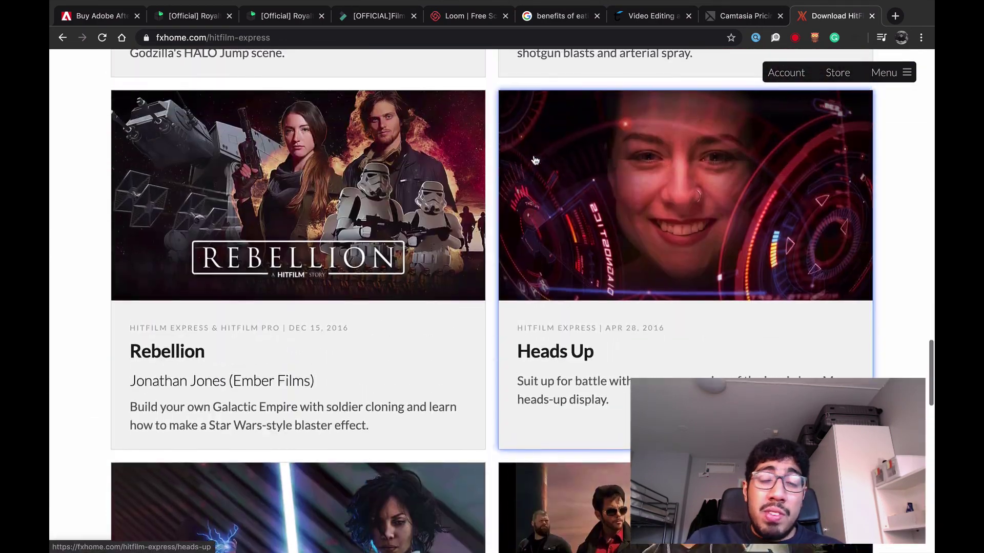
{"action": "scroll", "coordinate": [534, 160], "scroll_direction": "up", "scroll_amount": 20}
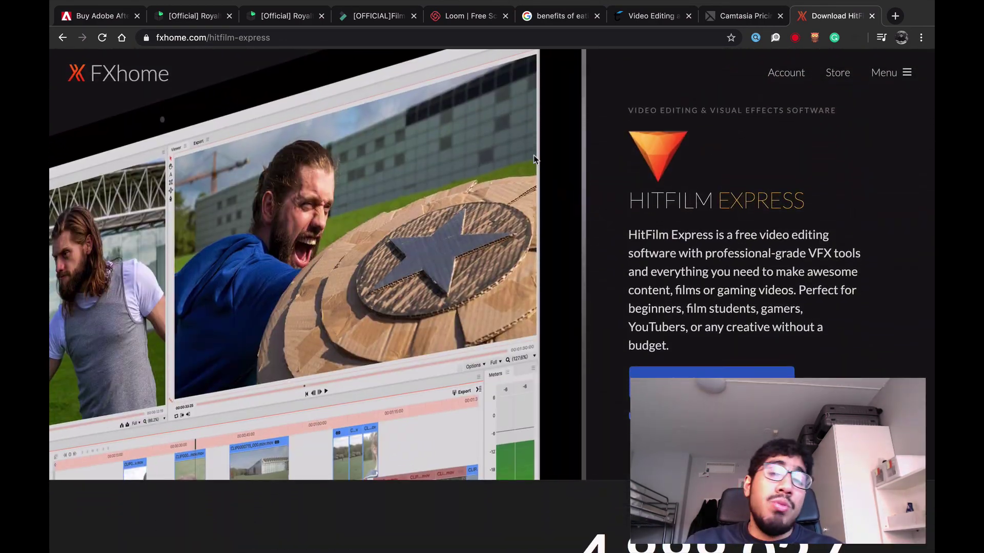